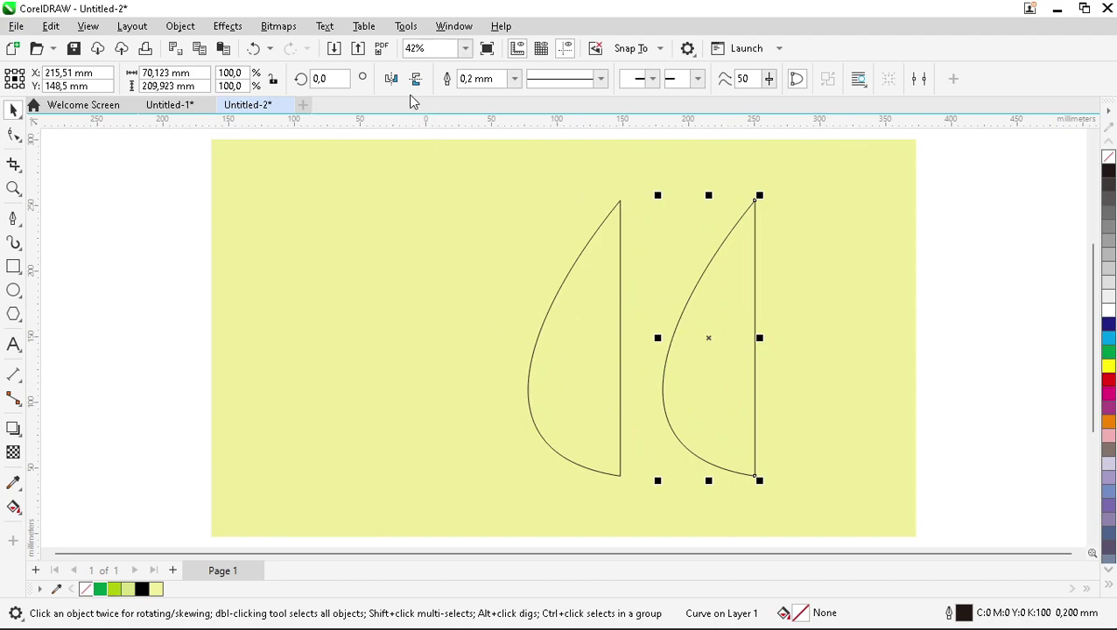
# Step: Mirror the right-hand half-leaf horizontally and snap its straight edge against the straight edge of the other half
pyautogui.moveTo(660, 197); pyautogui.dragTo(621, 200)
pyautogui.scroll(-1, 497, 230)
pyautogui.scroll(1, 573, 289)
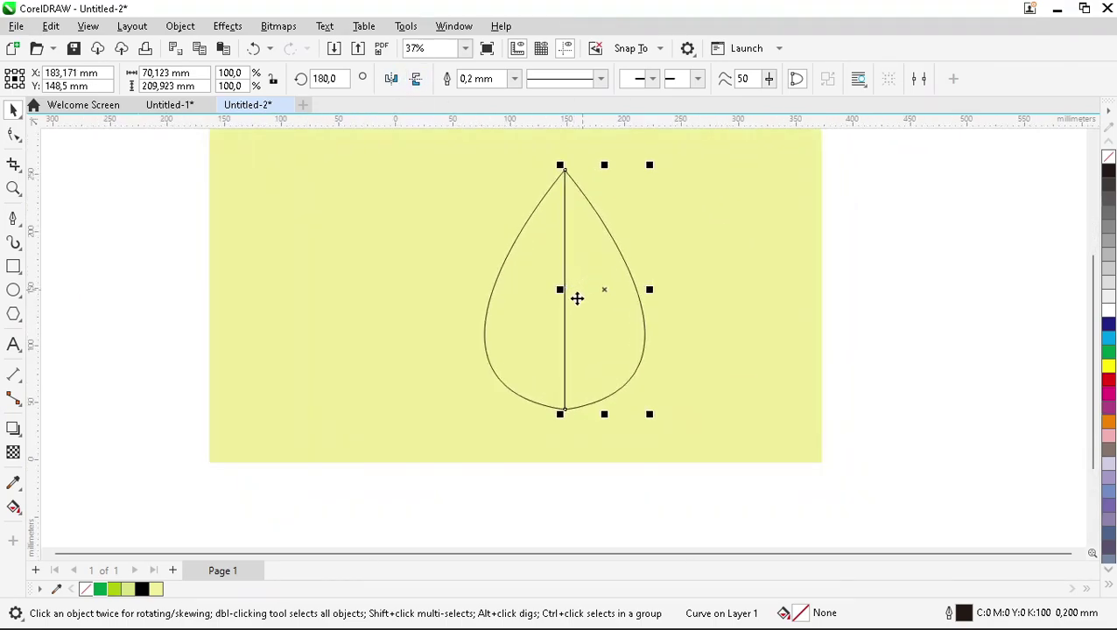
# Step: Weld the two halves into a single leaf shape and centre it on the page
pyautogui.hotkey('ctrl', 'a')
pyautogui.click(477, 82)
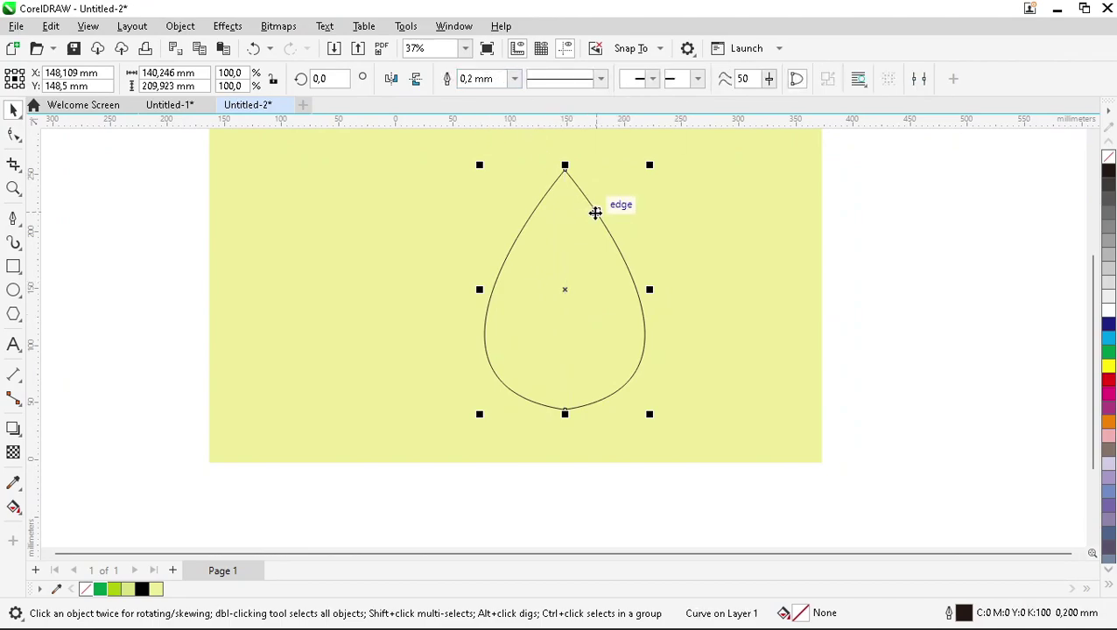
pyautogui.press('p')
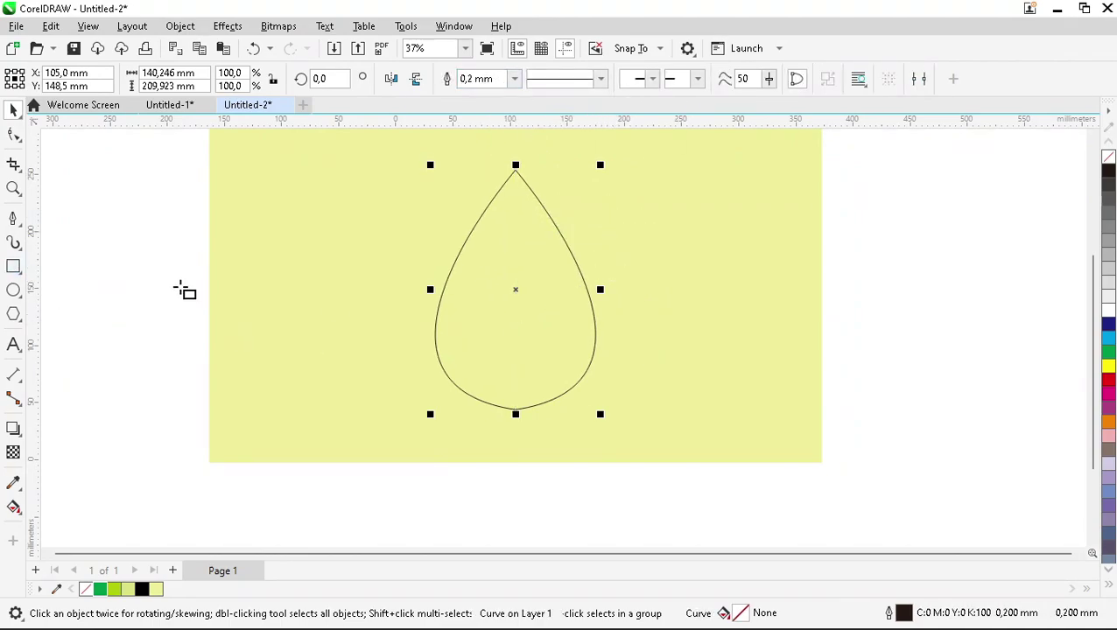
# Step: Draw a thin vertical rectangle about 7.9 × 180 mm reaching below the leaf and centre it horizontally on the leaf
pyautogui.press('F6')
pyautogui.moveTo(504, 241); pyautogui.dragTo(518, 450)
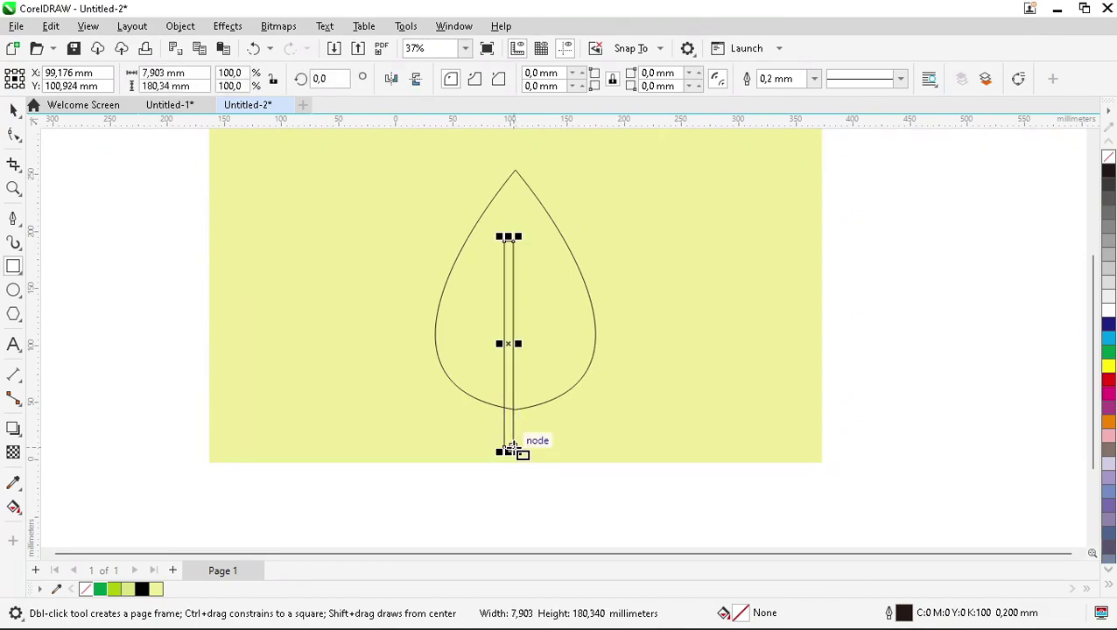
pyautogui.press('space')
pyautogui.hotkey('ctrl', 'a')
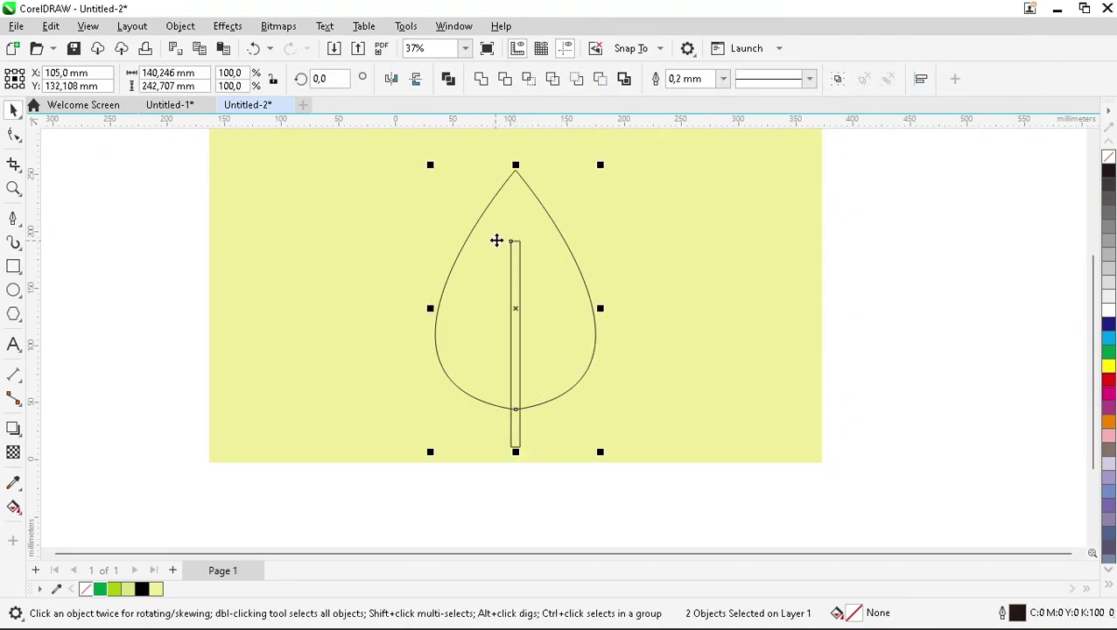
# Step: Convert the vertical rectangle to curves and delete its upper-right node to taper it into a spike
pyautogui.scroll(2, 515, 234)
pyautogui.click(832, 260)
pyautogui.click(517, 301)
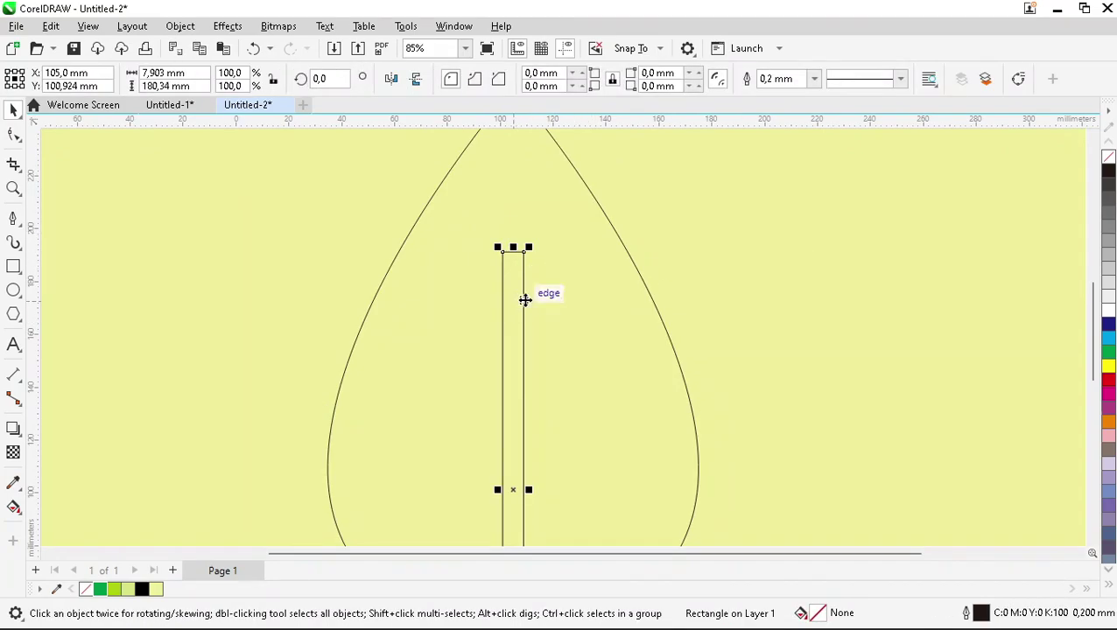
pyautogui.click(1018, 78)
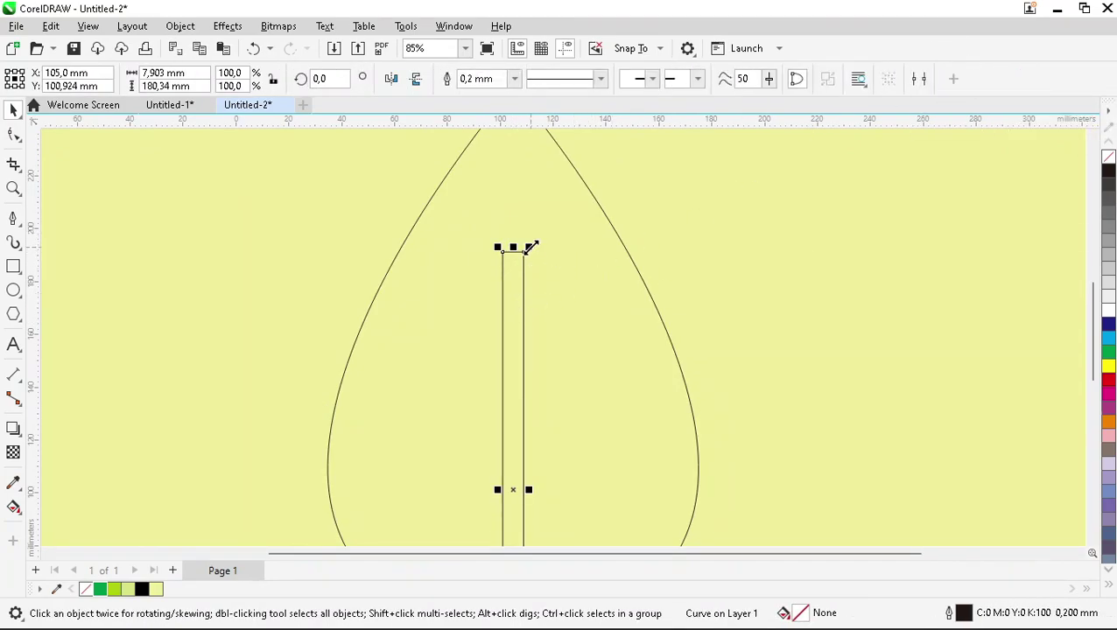
pyautogui.scroll(2, 525, 248)
pyautogui.click(13, 134)
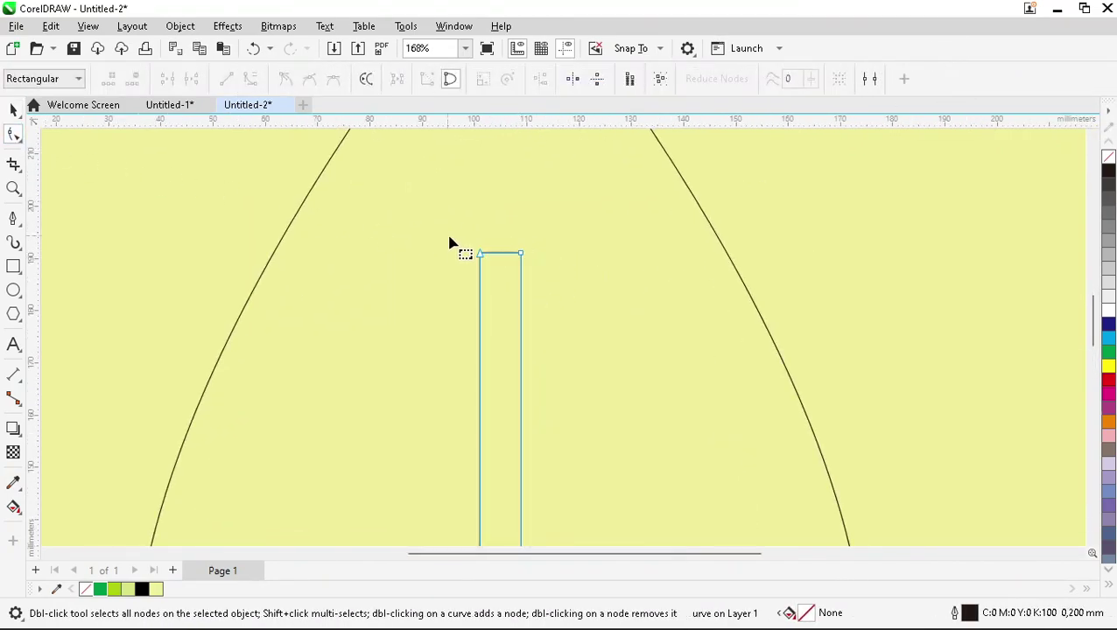
pyautogui.doubleClick(520, 255)
pyautogui.scroll(-3, 560, 245)
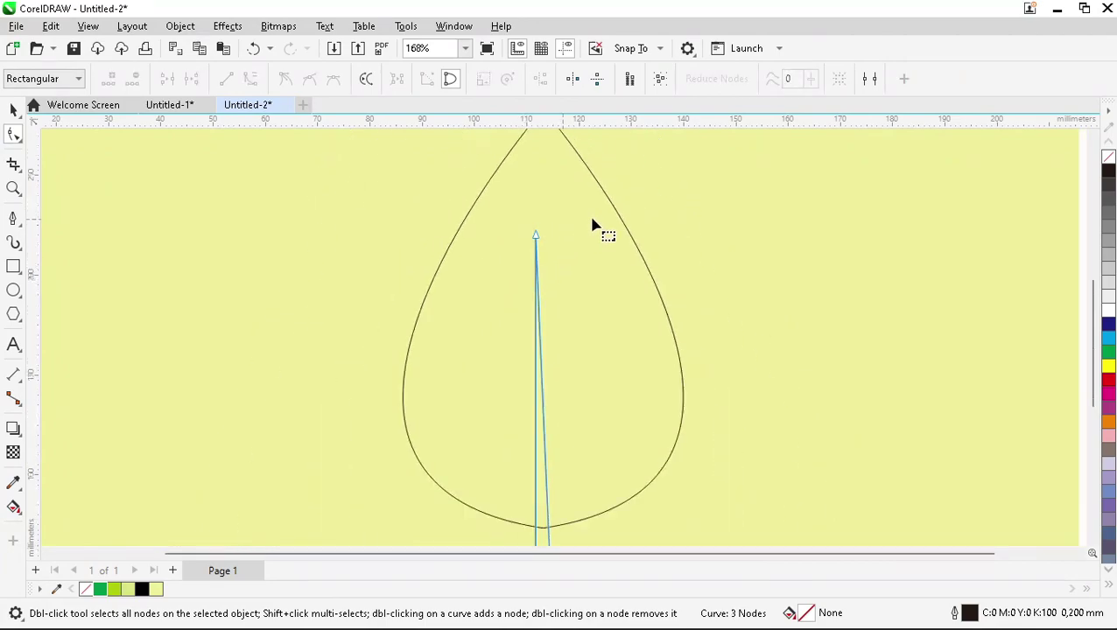
pyautogui.press('space')
# Step: Subtract the tapered spike from the leaf to cut an open slit up from its base
pyautogui.scroll(-2, 600, 249)
pyautogui.scroll(1, 588, 289)
pyautogui.hotkey('ctrl', 'a')
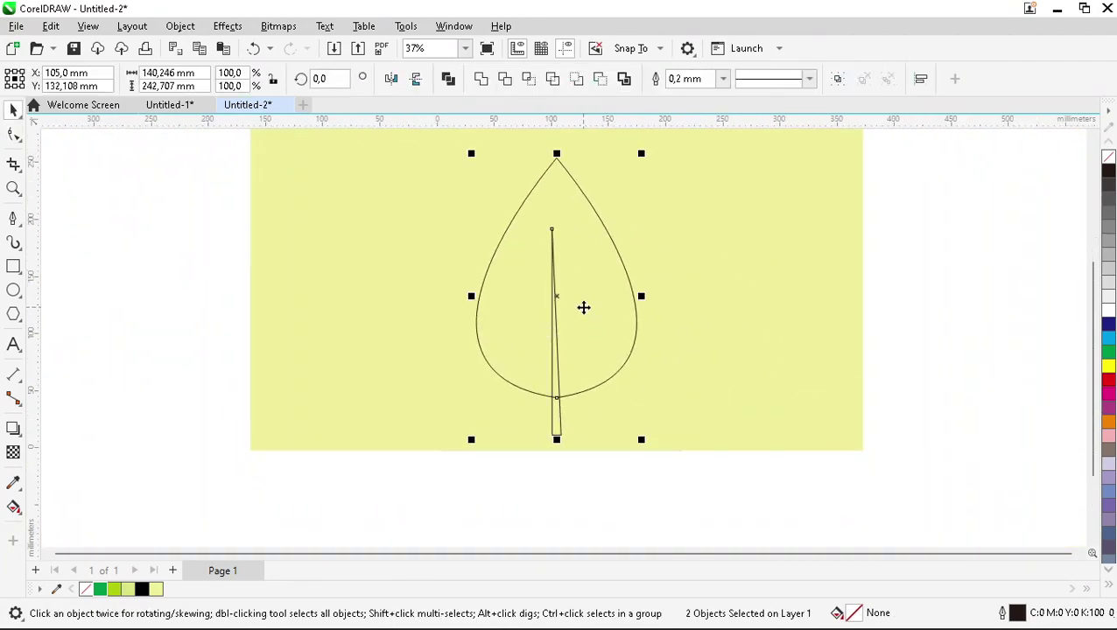
pyautogui.click(602, 355)
pyautogui.click(547, 424)
pyautogui.keyDown('shift'); pyautogui.click(578, 210); pyautogui.keyUp('shift')
pyautogui.click(623, 79)
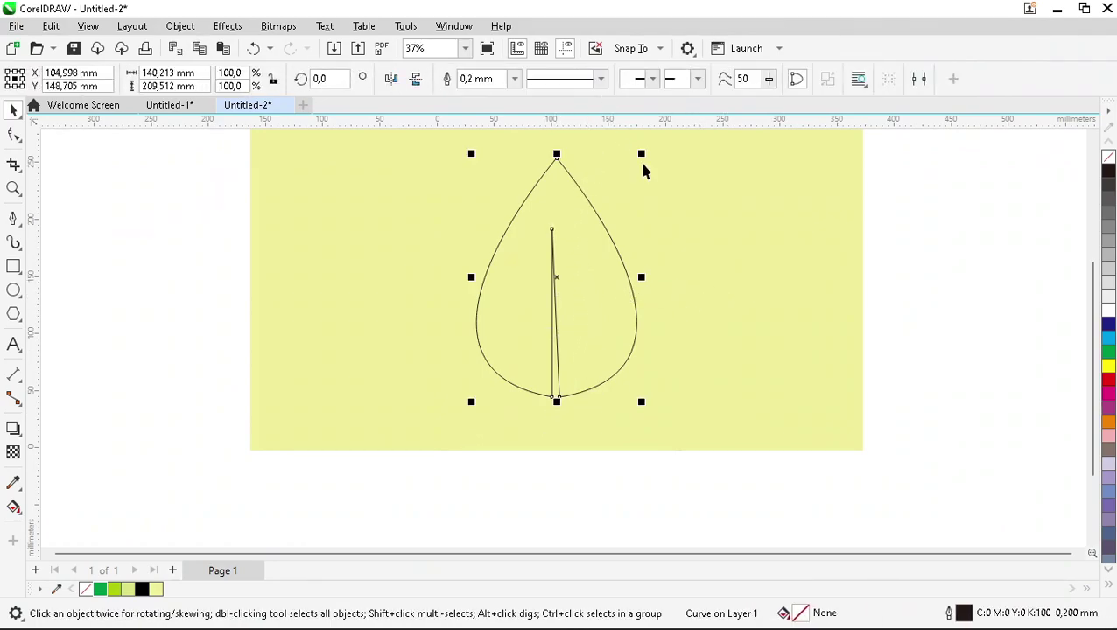
pyautogui.click(715, 256)
# Step: Reposition the slit's upper tip node so that it is centred above the slit's two base corners
pyautogui.scroll(3, 536, 333)
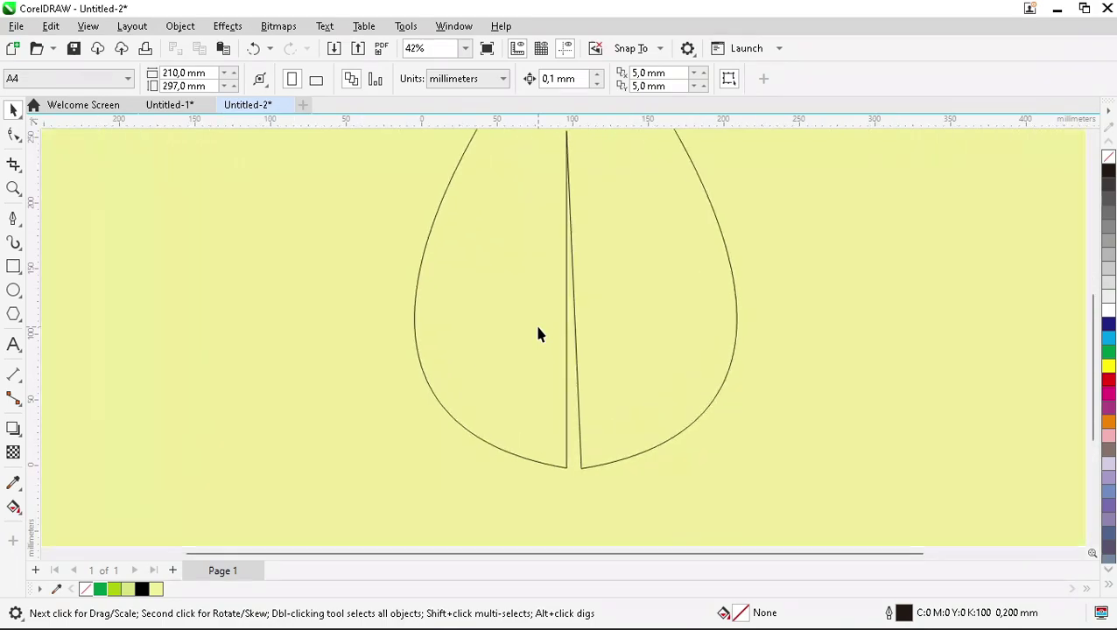
pyautogui.scroll(-2, 578, 341)
pyautogui.click(583, 249)
pyautogui.scroll(2, 578, 158)
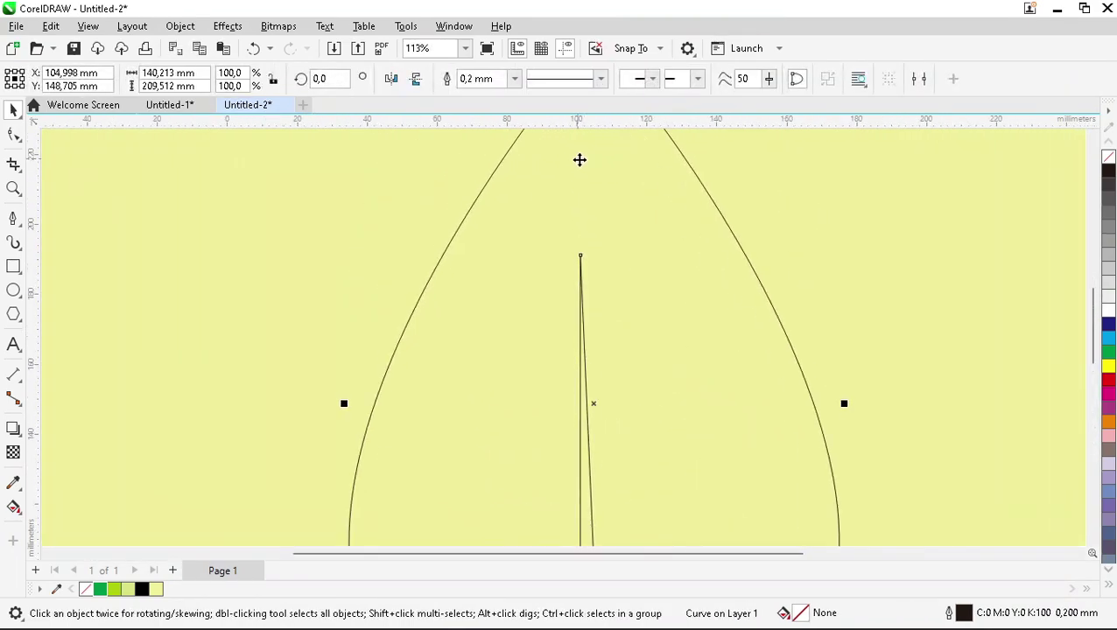
pyautogui.click(16, 136)
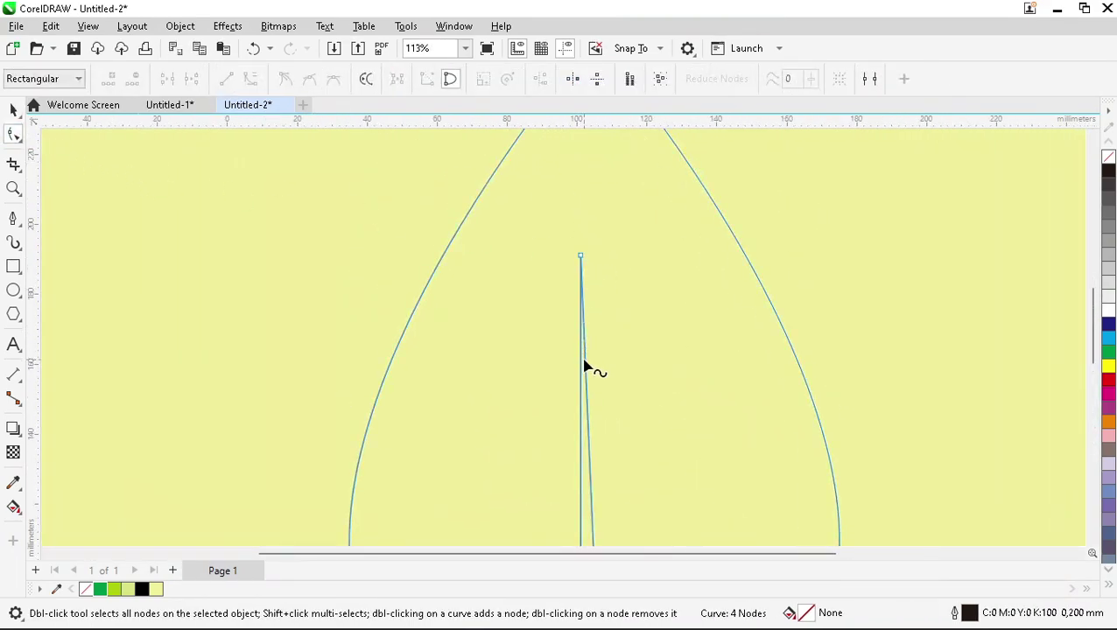
pyautogui.scroll(-1, 590, 351)
pyautogui.moveTo(581, 297); pyautogui.dragTo(589, 233)
pyautogui.scroll(-3, 634, 344)
pyautogui.scroll(2, 634, 344)
pyautogui.press('space')
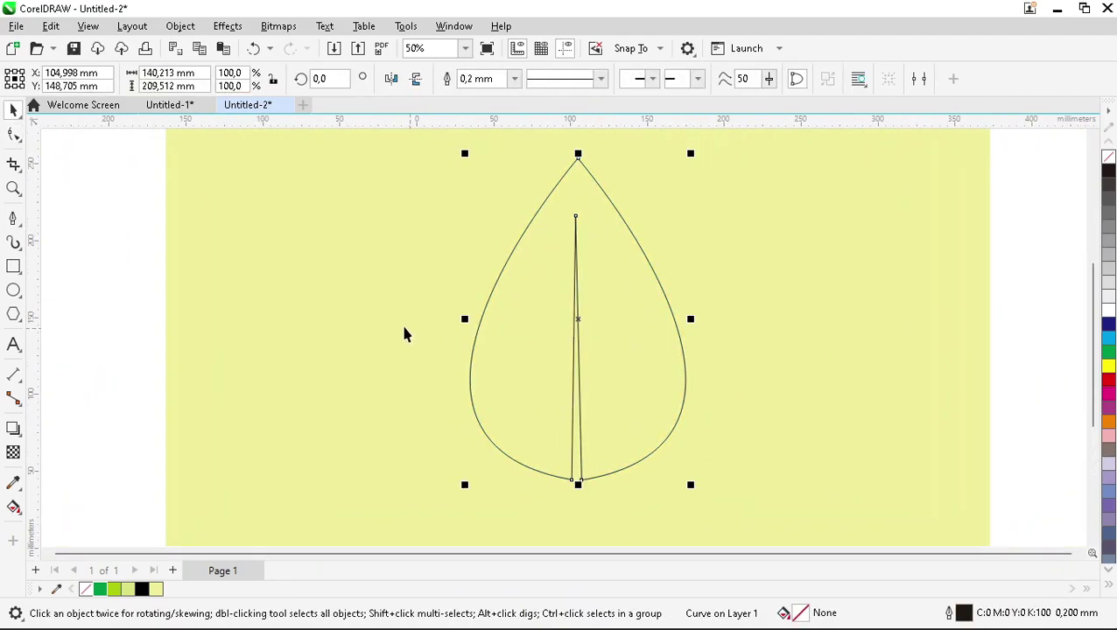
pyautogui.click(416, 378)
# Step: Draw a thin horizontal rectangle about 66.5 × 3.6 mm across the slit in the lower part of the leaf
pyautogui.scroll(-2, 568, 403)
pyautogui.scroll(4, 553, 398)
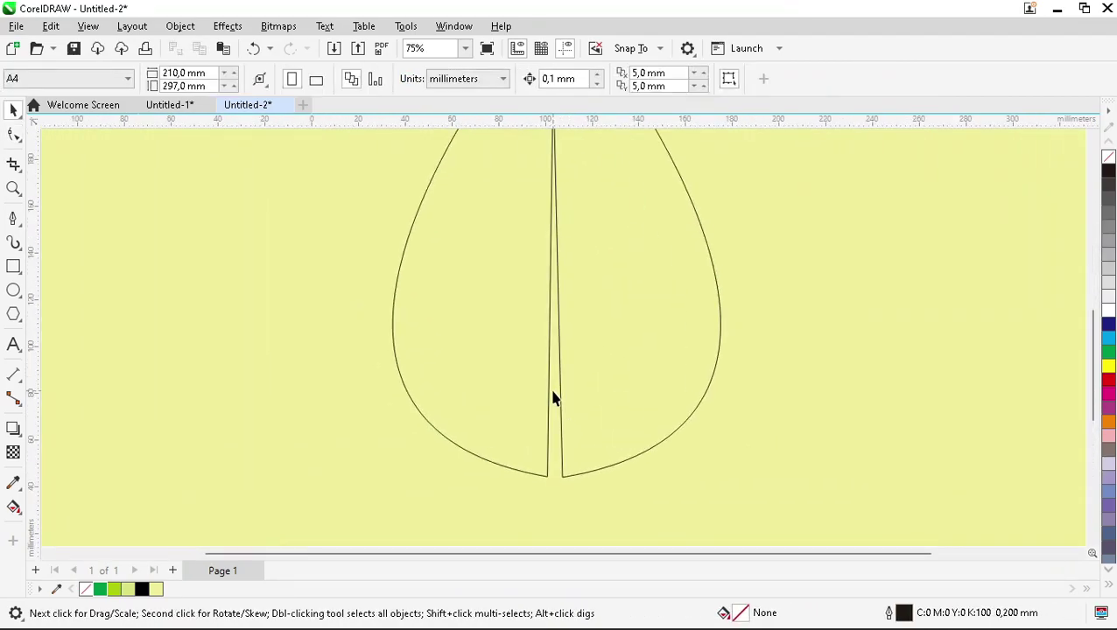
pyautogui.scroll(1, 553, 398)
pyautogui.click(13, 267)
pyautogui.moveTo(371, 364); pyautogui.dragTo(644, 378)
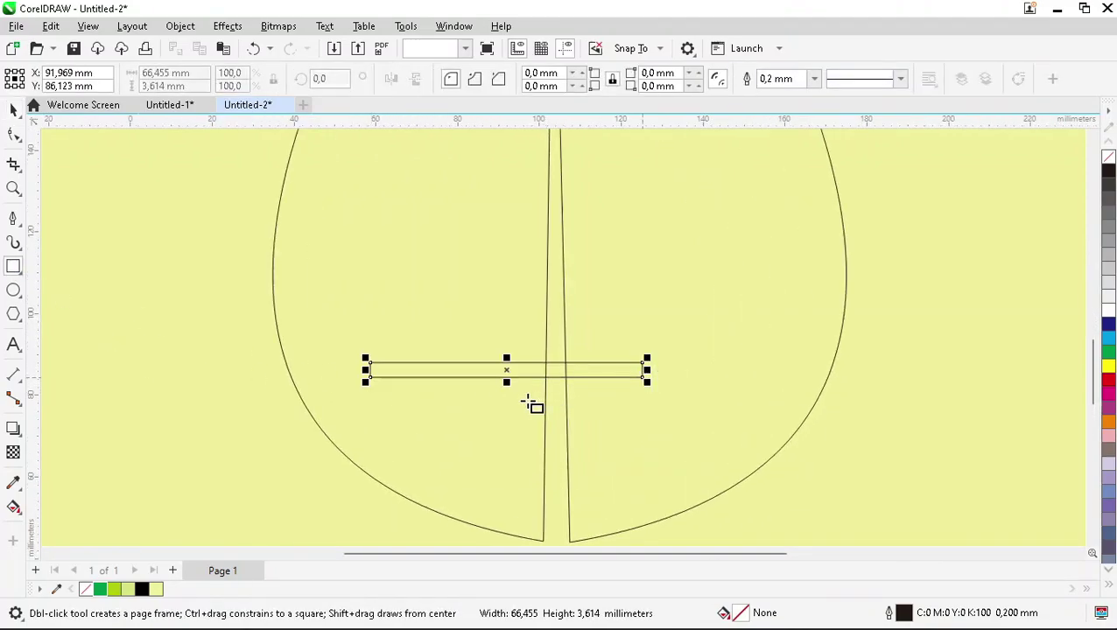
pyautogui.scroll(7, 536, 404)
pyautogui.press('space')
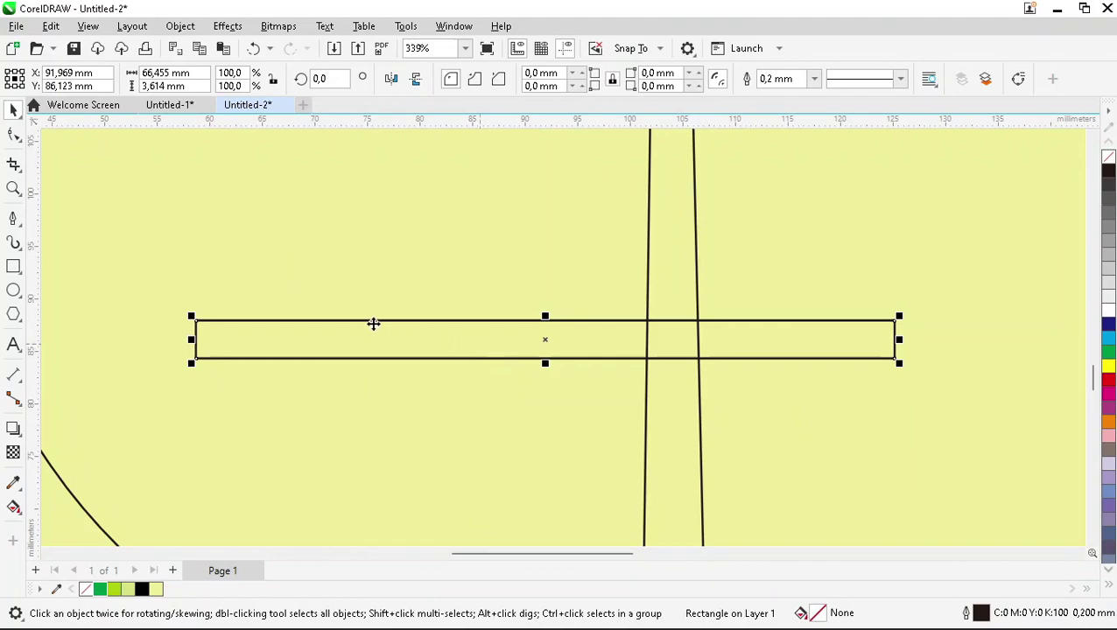
# Step: Convert the horizontal rectangle to curves and delete its upper-left node to form a tapered vein
pyautogui.click(14, 135)
pyautogui.click(198, 327)
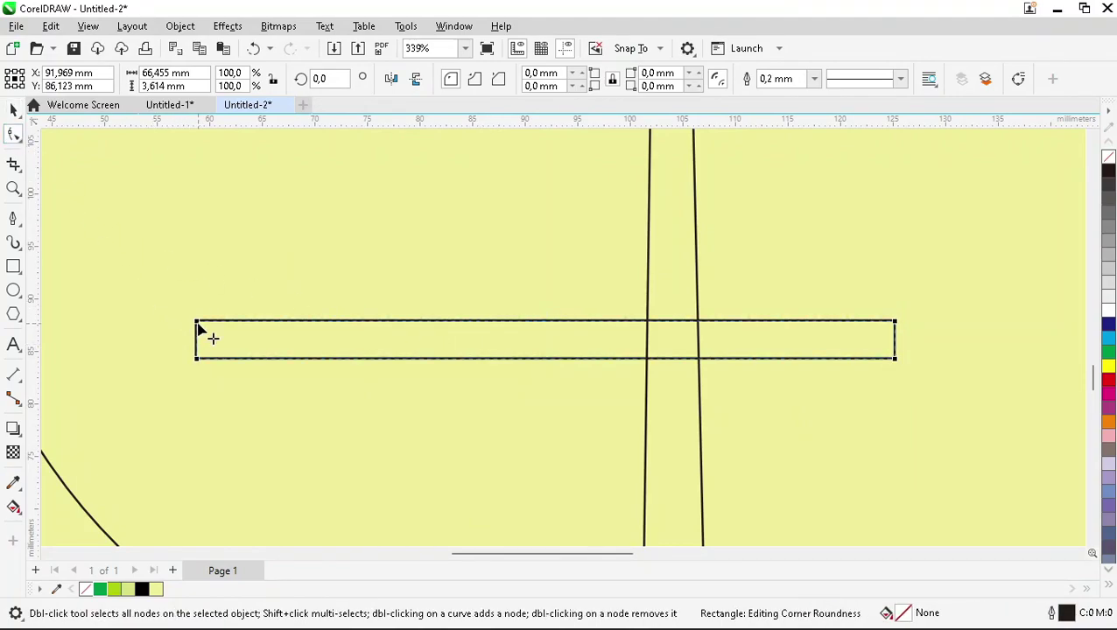
pyautogui.click(1018, 79)
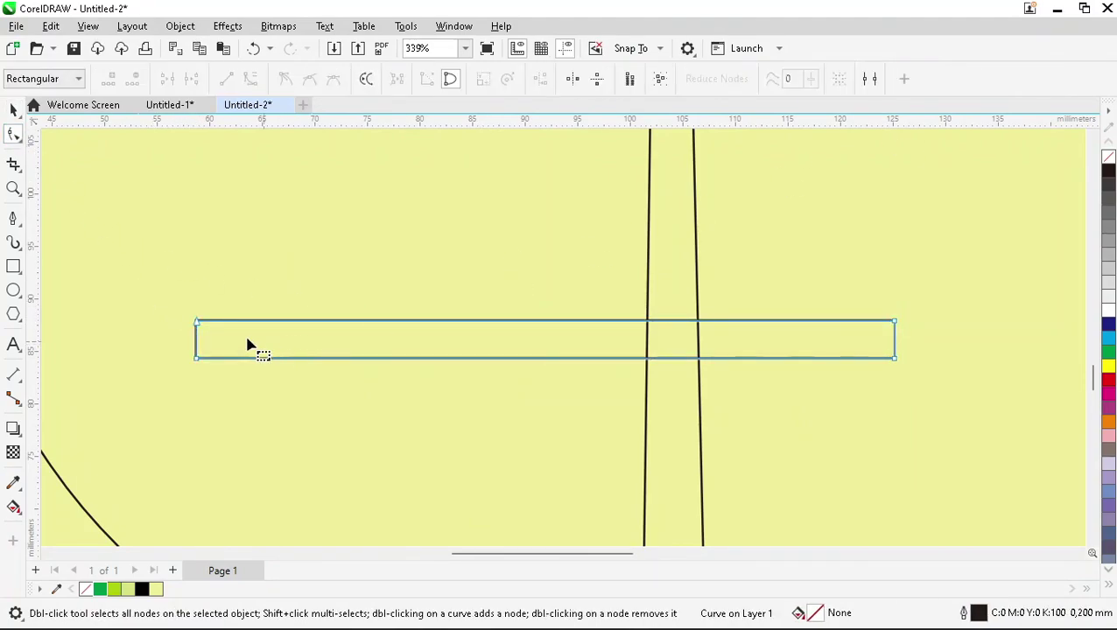
pyautogui.doubleClick(197, 322)
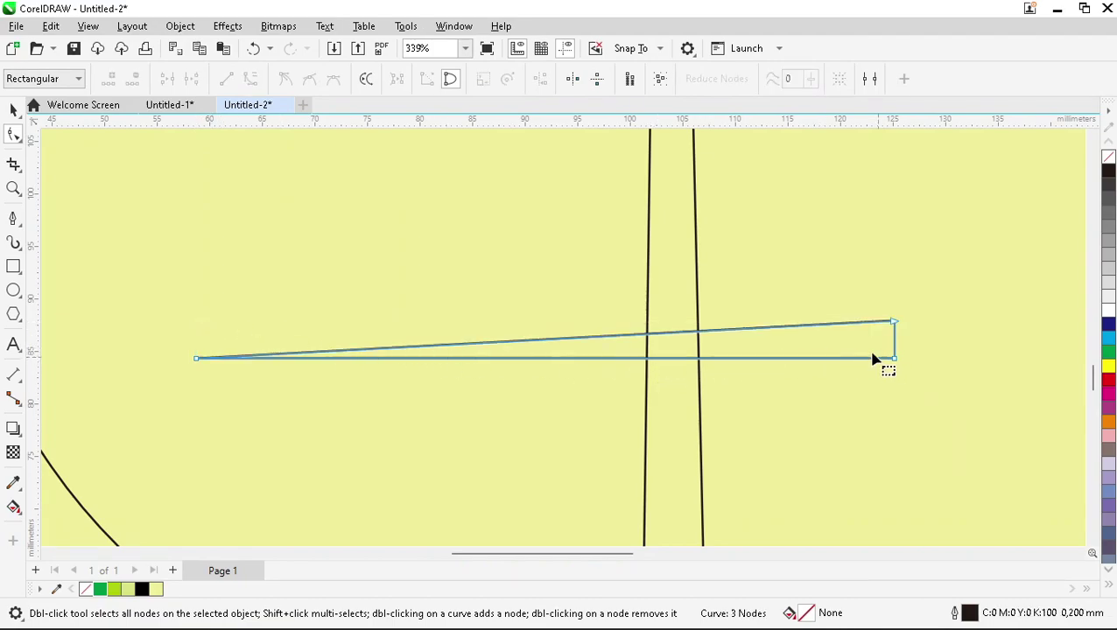
# Step: Rotate the tapered vein to about 326.5° and move it so its wide end meets the central slit
pyautogui.press('space')
pyautogui.click(843, 331)
pyautogui.moveTo(901, 317); pyautogui.dragTo(852, 513)
pyautogui.scroll(-5, 541, 355)
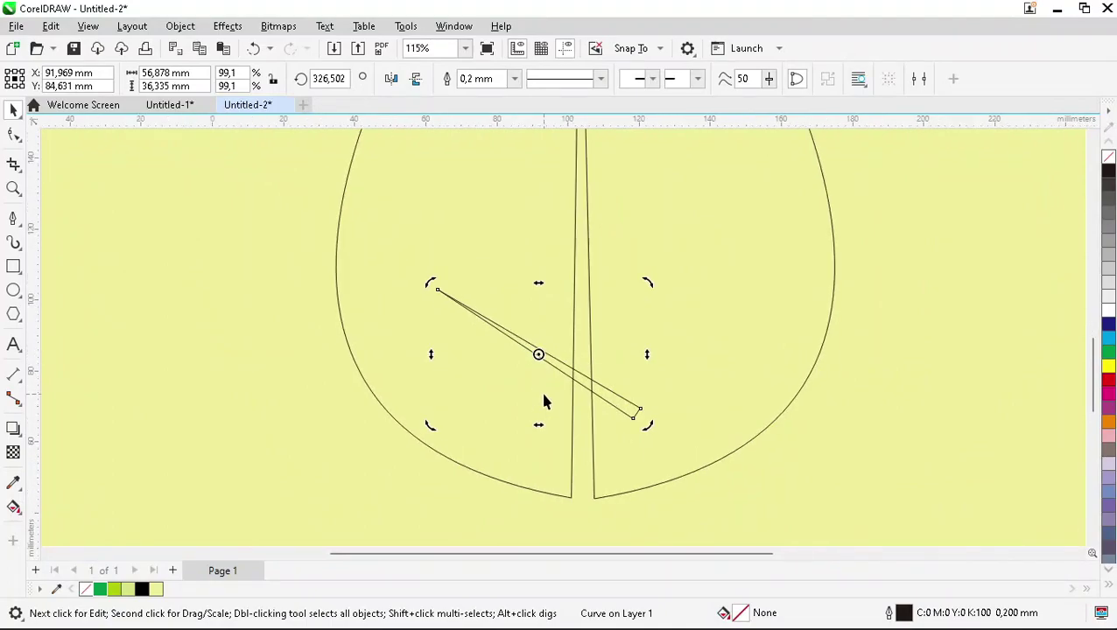
pyautogui.scroll(1, 543, 401)
pyautogui.click(604, 387)
pyautogui.moveTo(670, 435); pyautogui.dragTo(548, 333)
# Step: Create a horizontally mirrored copy of the vein and place it on the slit's right side, slightly higher than the original
pyautogui.scroll(-4, 541, 381)
pyautogui.scroll(2, 529, 385)
pyautogui.click(392, 79)
pyautogui.moveTo(435, 367); pyautogui.dragTo(582, 429)
pyautogui.scroll(-2, 582, 429)
pyautogui.scroll(3, 533, 331)
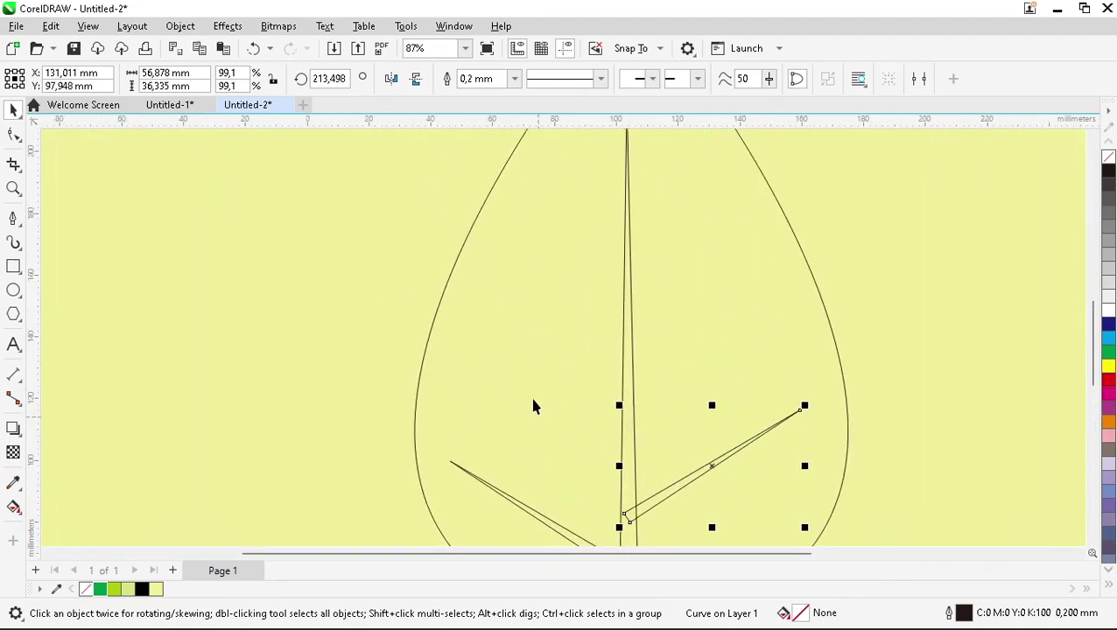
# Step: Duplicate the two side veins higher up the slit and scale the copied pair down to about 75 × 35 mm
pyautogui.scroll(-2, 536, 413)
pyautogui.click(581, 501)
pyautogui.keyDown('shift'); pyautogui.click(620, 468); pyautogui.keyUp('shift')
pyautogui.moveTo(591, 457); pyautogui.dragTo(595, 373)
pyautogui.scroll(3, 591, 378)
pyautogui.moveTo(867, 207); pyautogui.dragTo(779, 246)
# Step: Move the smaller vein pair down along the slit, closer to the lowest pair
pyautogui.scroll(-3, 581, 406)
pyautogui.scroll(3, 569, 385)
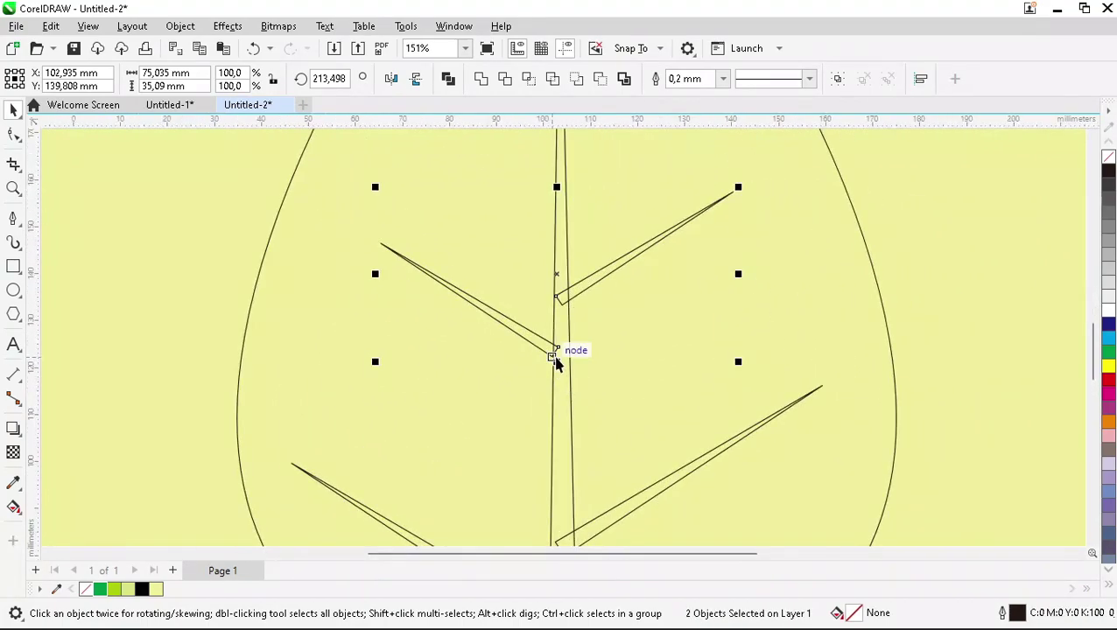
pyautogui.moveTo(555, 364); pyautogui.dragTo(561, 429)
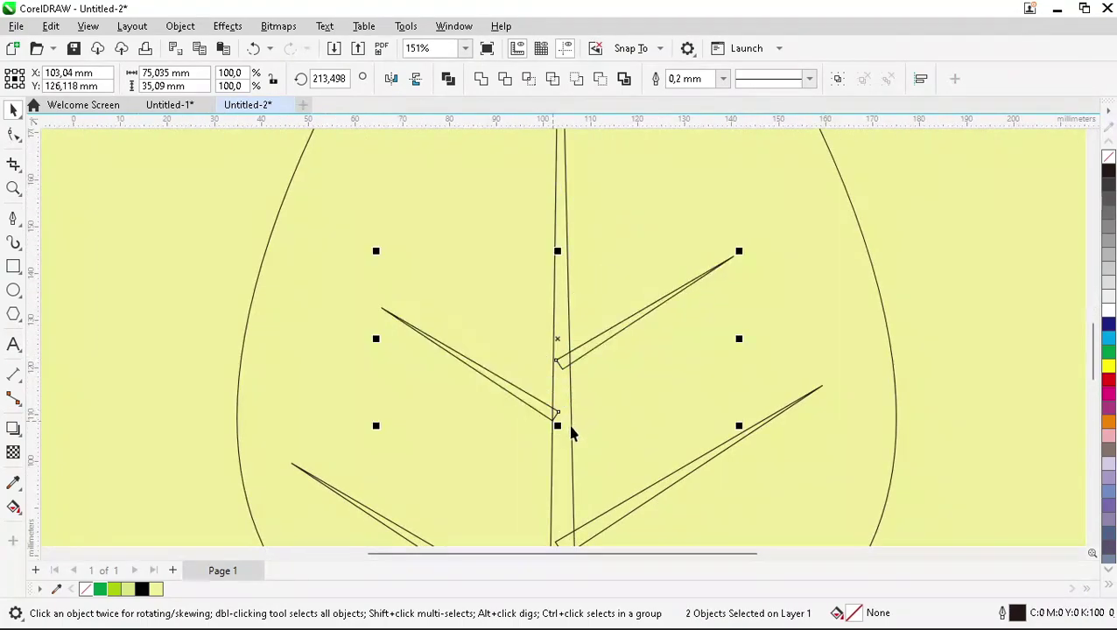
# Step: Duplicate the smaller vein pair toward the slit's tip and scale the new pair to 85%
pyautogui.scroll(-3, 637, 396)
pyautogui.scroll(2, 620, 309)
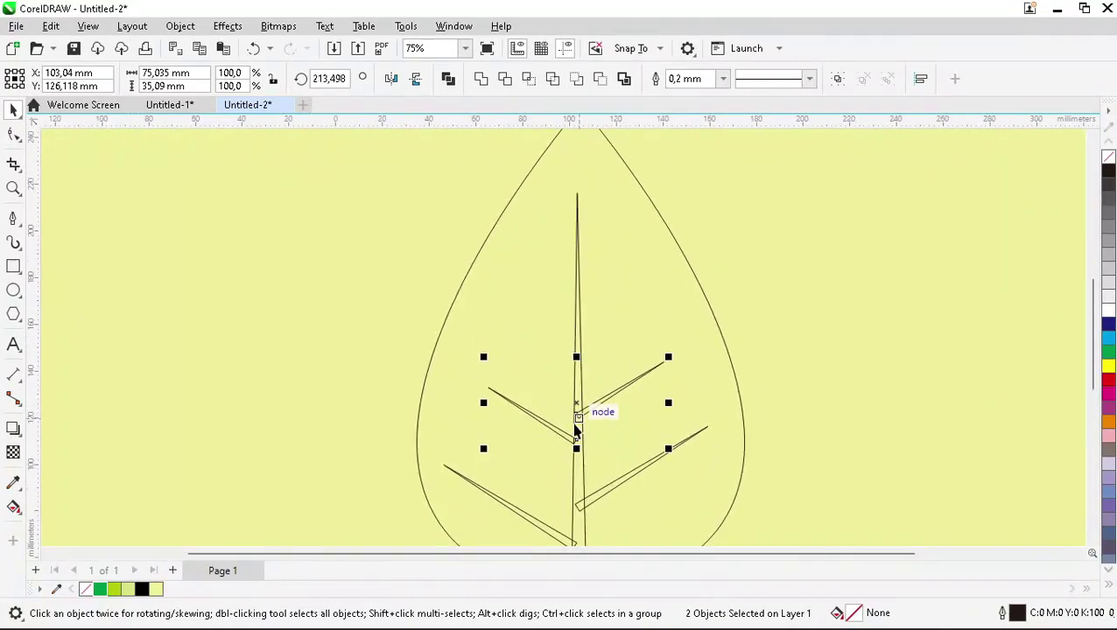
pyautogui.moveTo(577, 408); pyautogui.dragTo(576, 294)
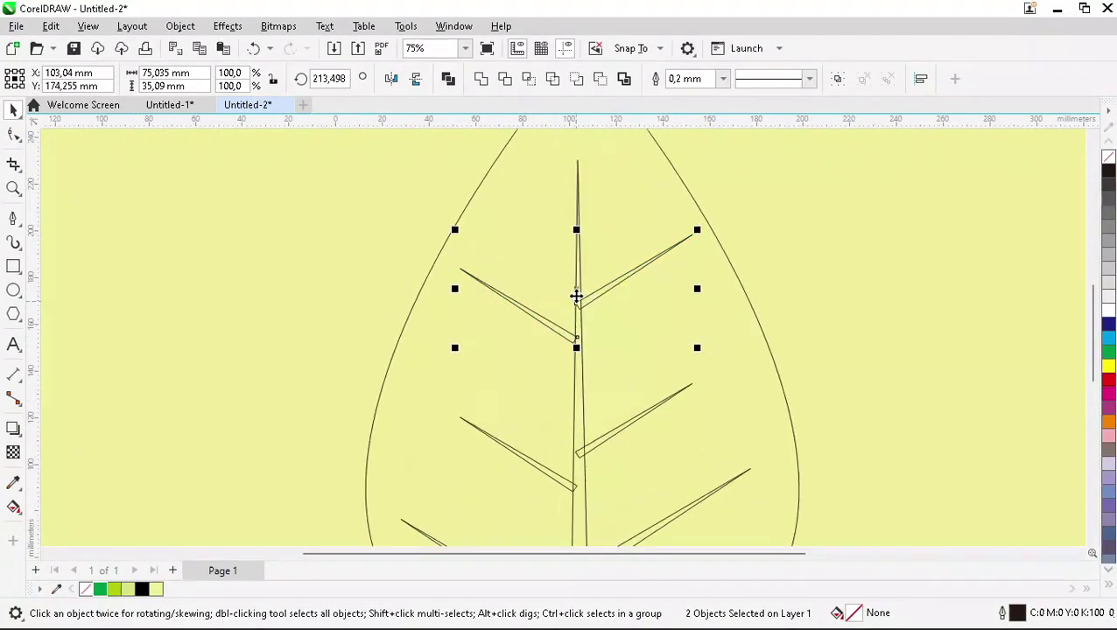
pyautogui.scroll(3, 576, 294)
pyautogui.scroll(-5, 681, 322)
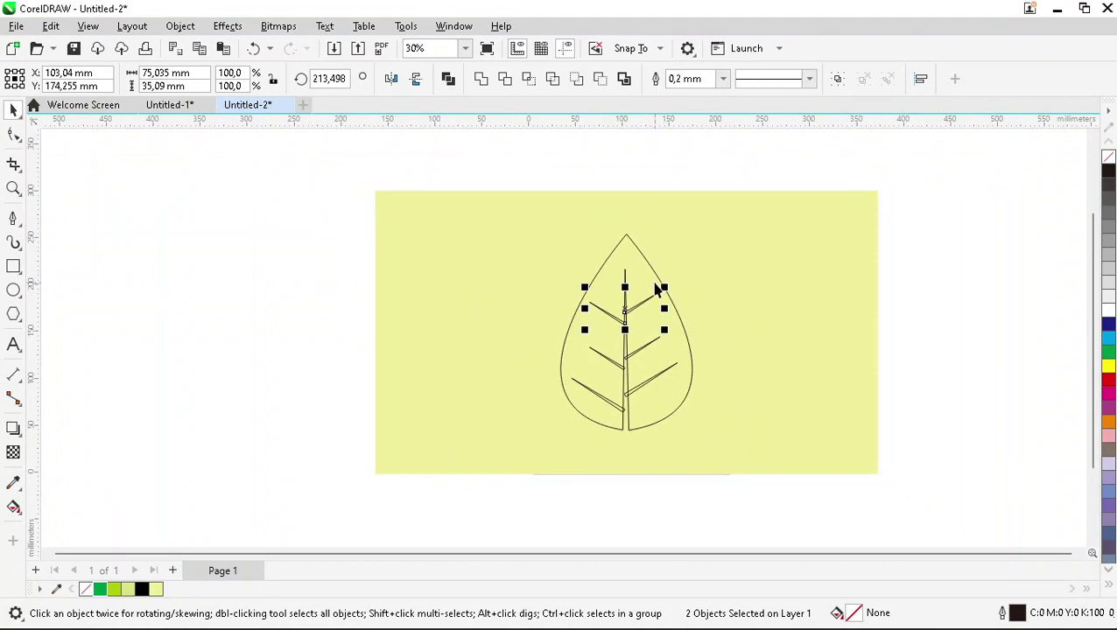
pyautogui.scroll(3, 655, 289)
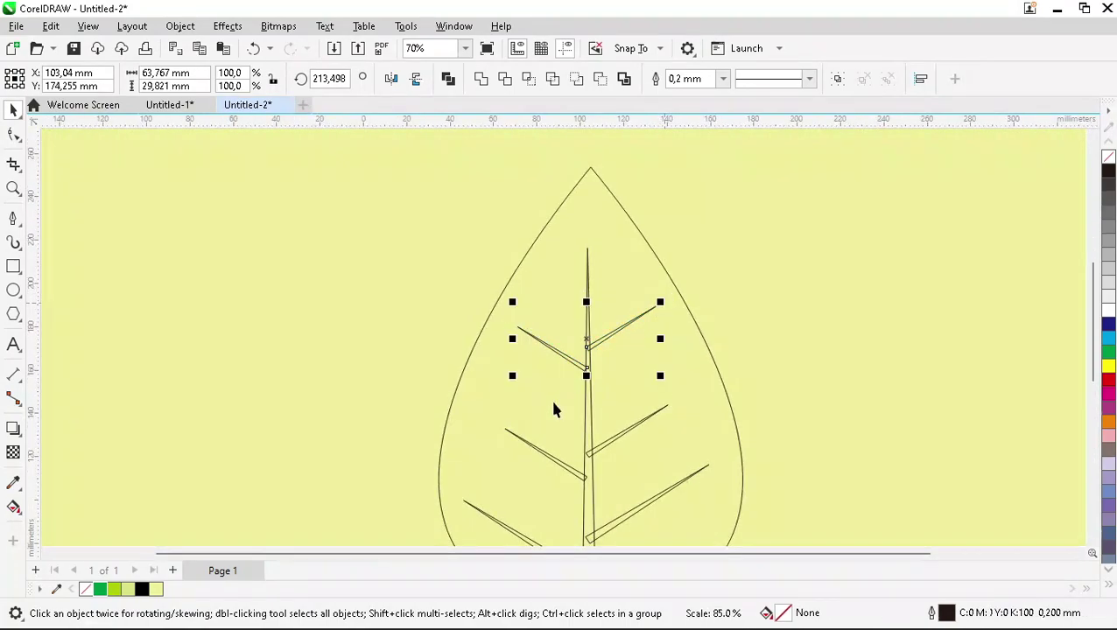
# Step: Select the topmost vein pair and move it slightly down along the slit
pyautogui.scroll(-3, 573, 404)
pyautogui.moveTo(645, 481); pyautogui.dragTo(662, 481)
pyautogui.scroll(3, 603, 377)
pyautogui.press('Escape')
pyautogui.moveTo(382, 238); pyautogui.dragTo(613, 317)
pyautogui.scroll(3, 496, 276)
pyautogui.moveTo(464, 237); pyautogui.dragTo(466, 273)
# Step: Shift the topmost left vein slightly right so its base overlaps the slit
pyautogui.scroll(3, 458, 326)
pyautogui.click(459, 337)
pyautogui.moveTo(462, 351); pyautogui.dragTo(484, 357)
# Step: Select the leaf with its six side veins and subtract the veins from the leaf shape
pyautogui.scroll(-6, 506, 349)
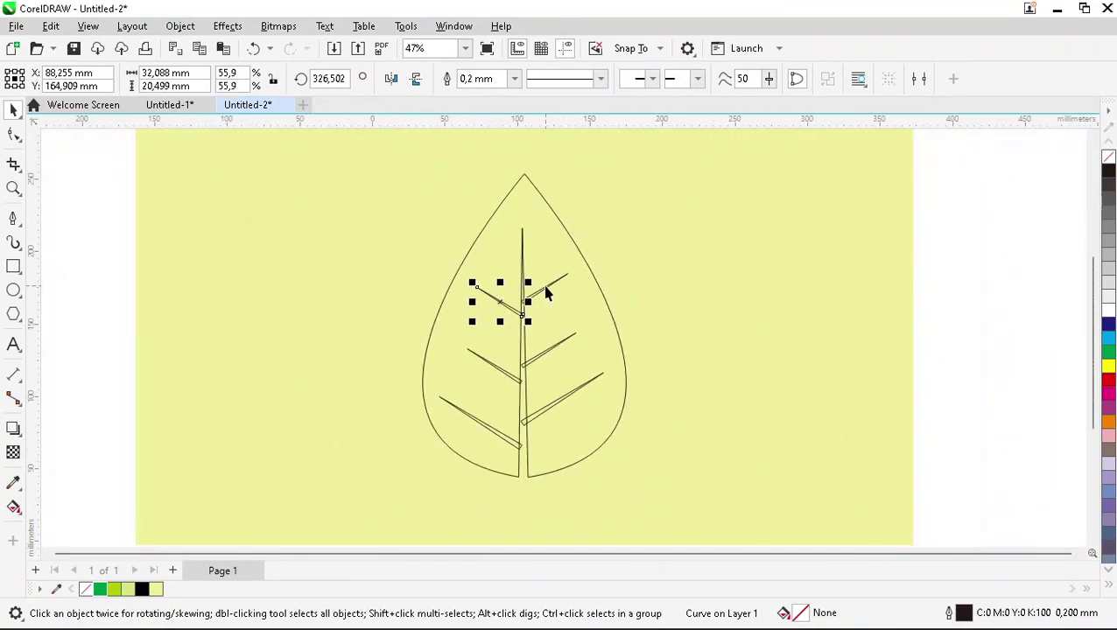
pyautogui.moveTo(379, 158); pyautogui.dragTo(713, 525)
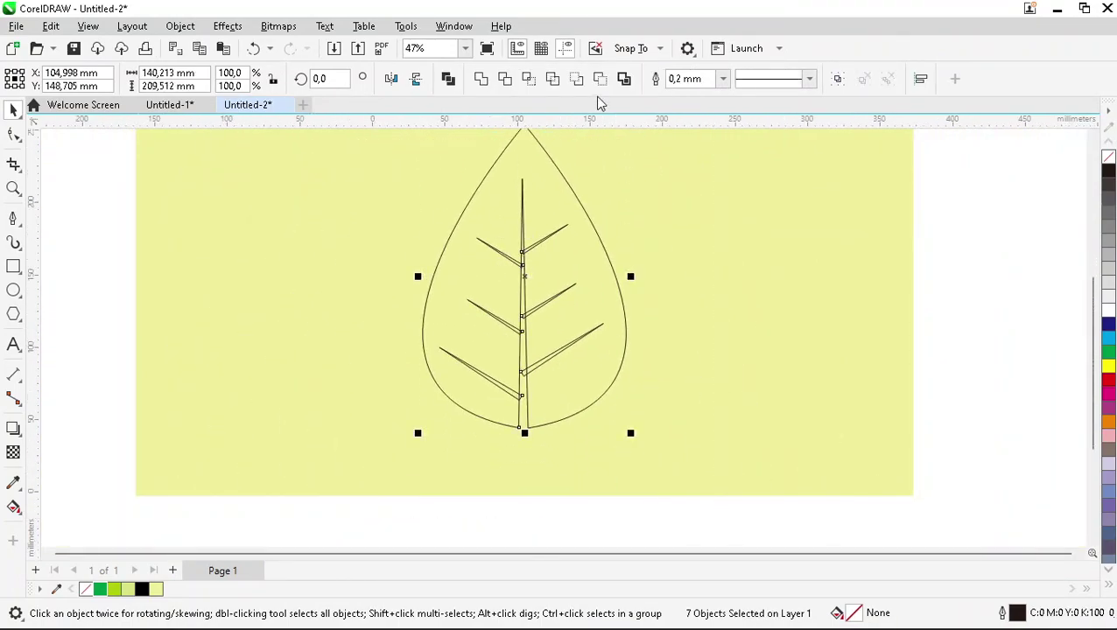
pyautogui.hotkey('ctrl', 'l')
# Step: Fill the finished leaf shape with the green from the document palette
pyautogui.hotkey('shift', 'F4')
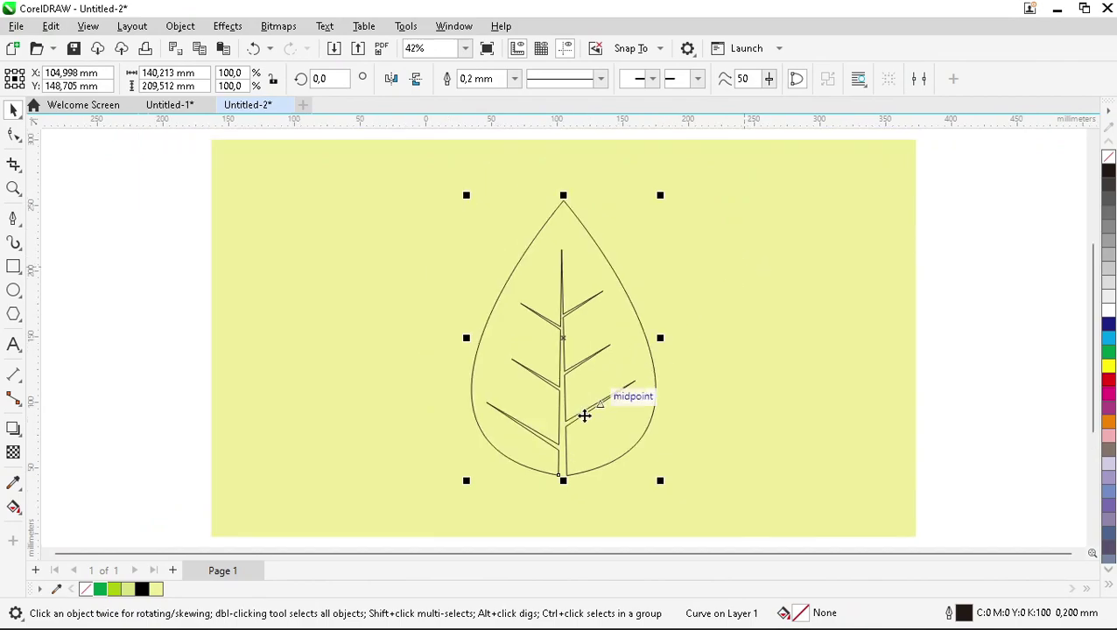
pyautogui.click(100, 589)
pyautogui.click(730, 347)
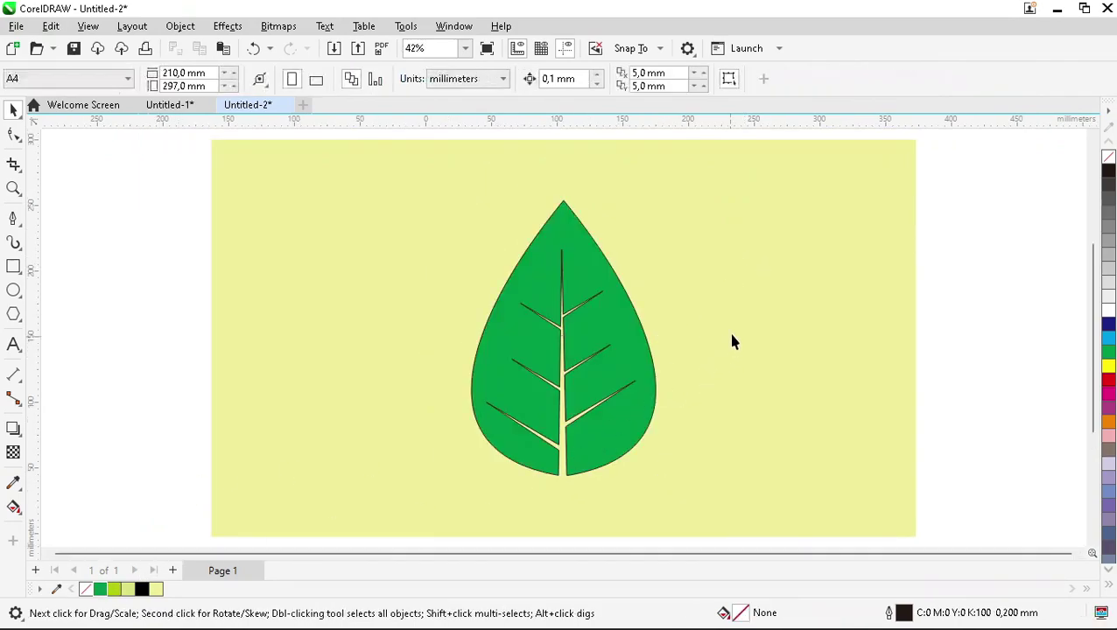
# Step: Move the green leaf to the left part of the yellow background and deselect it
pyautogui.scroll(-1, 513, 326)
pyautogui.scroll(-2, 513, 326)
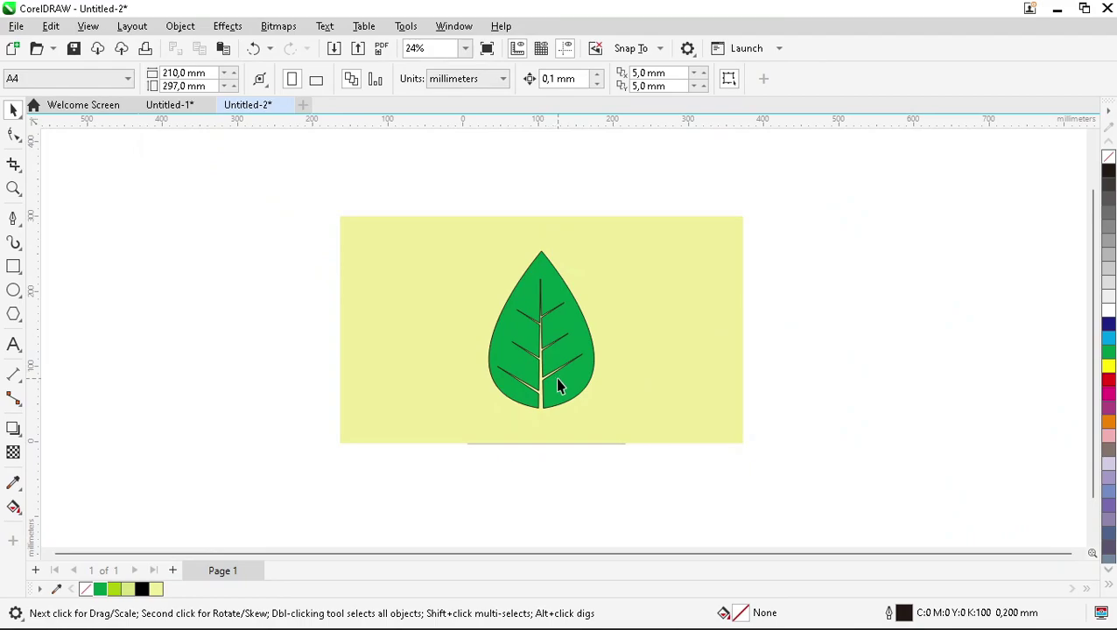
pyautogui.moveTo(559, 386); pyautogui.dragTo(447, 385)
pyautogui.click(547, 318)
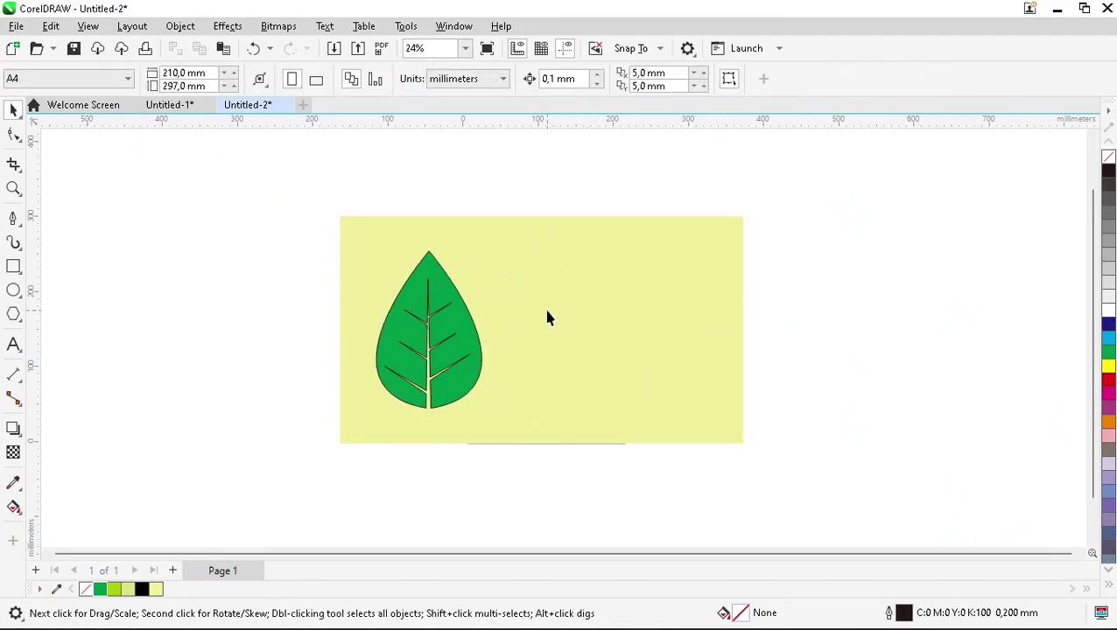
# Step: Draw a wide diamond with the Polygon tool on the empty area beside the green leaf and convert it to curves
pyautogui.click(15, 316)
pyautogui.moveTo(531, 294); pyautogui.dragTo(715, 382)
pyautogui.scroll(2, 640, 328)
pyautogui.click(785, 80)
pyautogui.press('space')
pyautogui.press('F10')
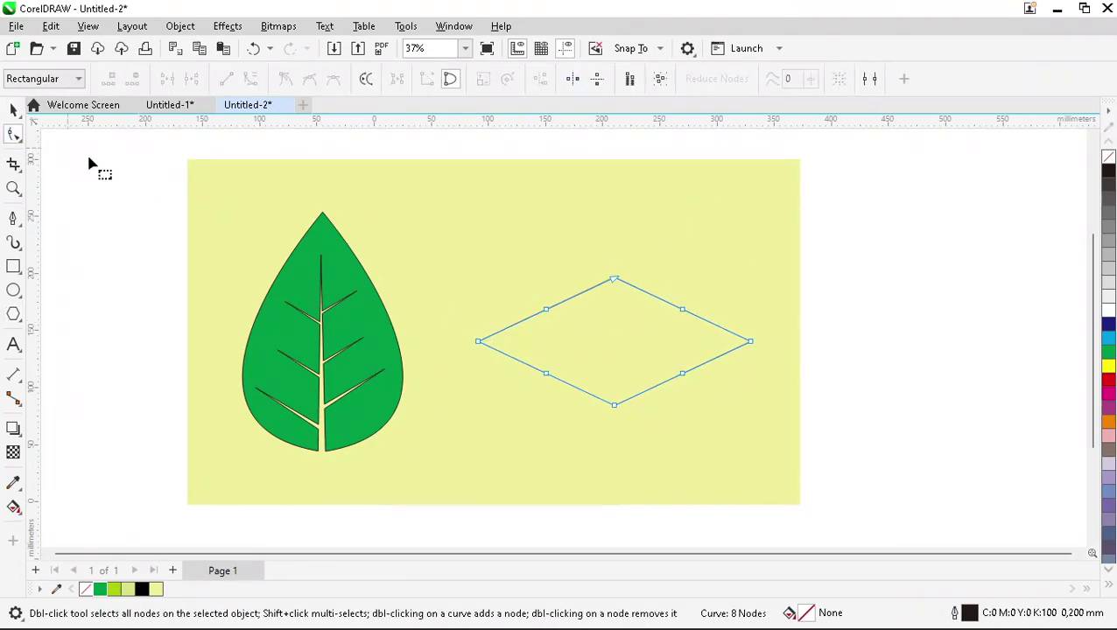
# Step: Delete the midpoint nodes on the diamond's four sides, keeping only its corner nodes
pyautogui.moveTo(534, 326); pyautogui.dragTo(715, 394)
pyautogui.press('Delete')
pyautogui.scroll(1, 640, 291)
pyautogui.scroll(1, 640, 292)
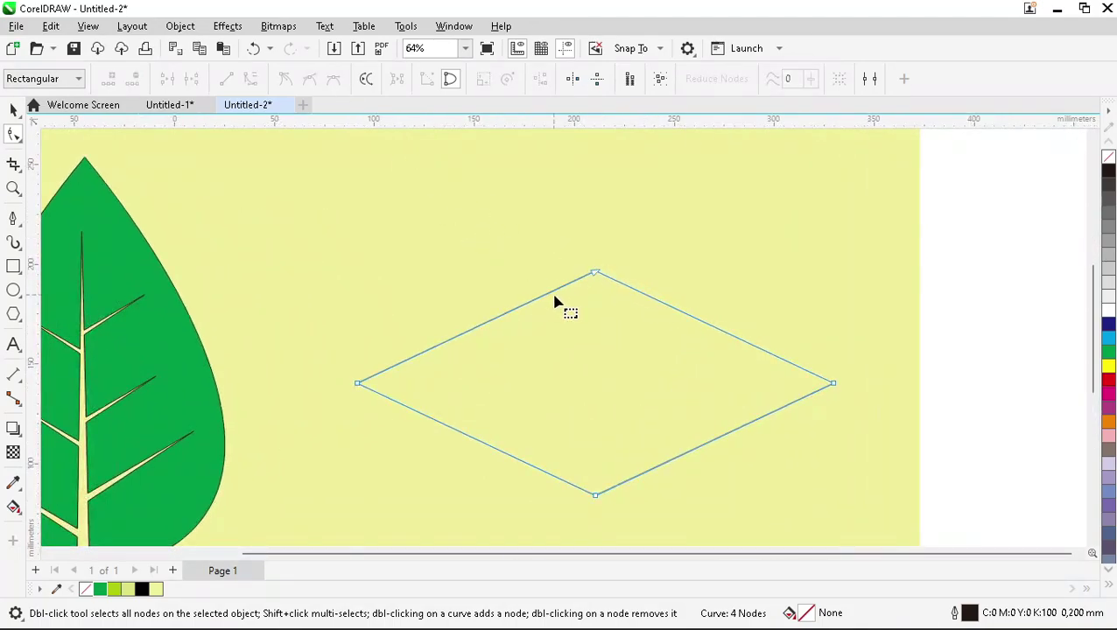
# Step: Convert the segments at the diamond's upper and lower corner nodes to curves and delete both nodes to round the shape
pyautogui.click(594, 273)
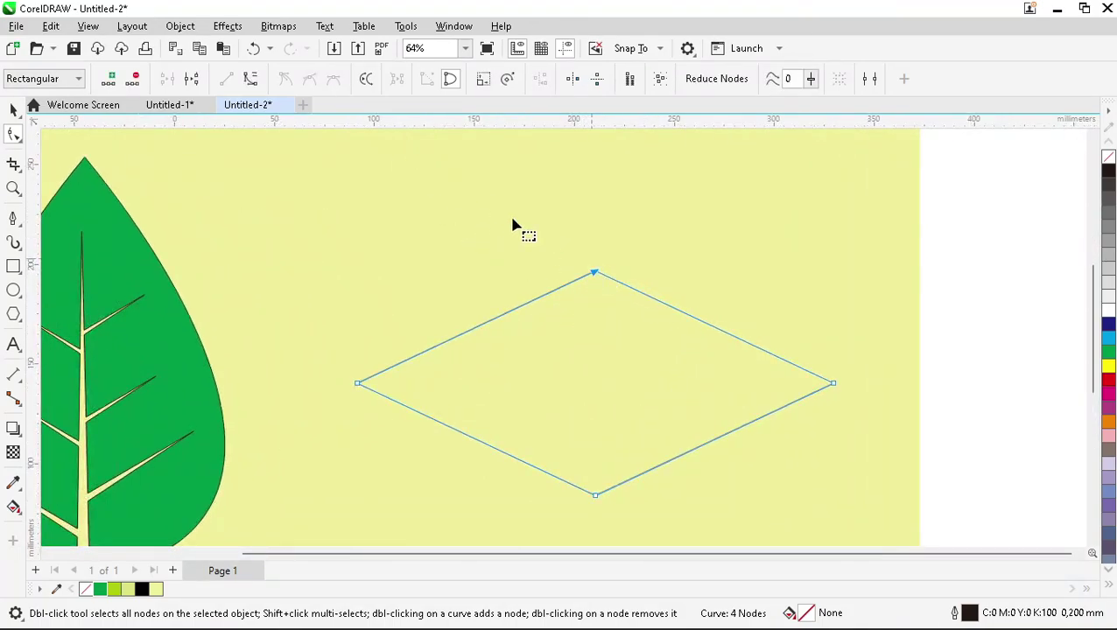
pyautogui.click(251, 79)
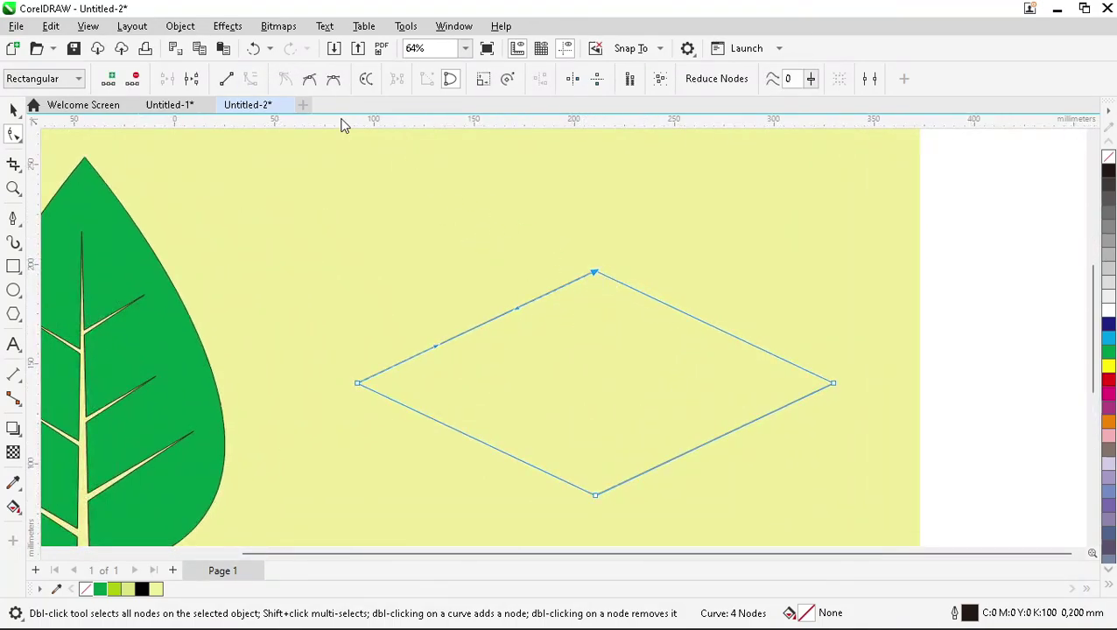
pyautogui.doubleClick(594, 274)
pyautogui.scroll(-3, 588, 369)
pyautogui.scroll(1, 603, 368)
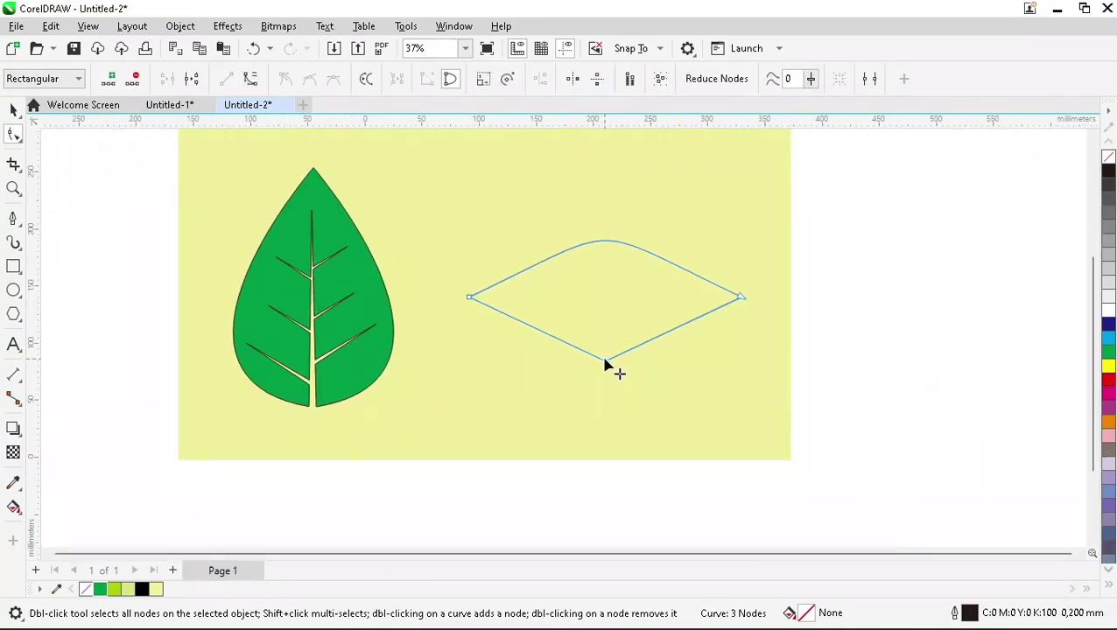
pyautogui.click(251, 81)
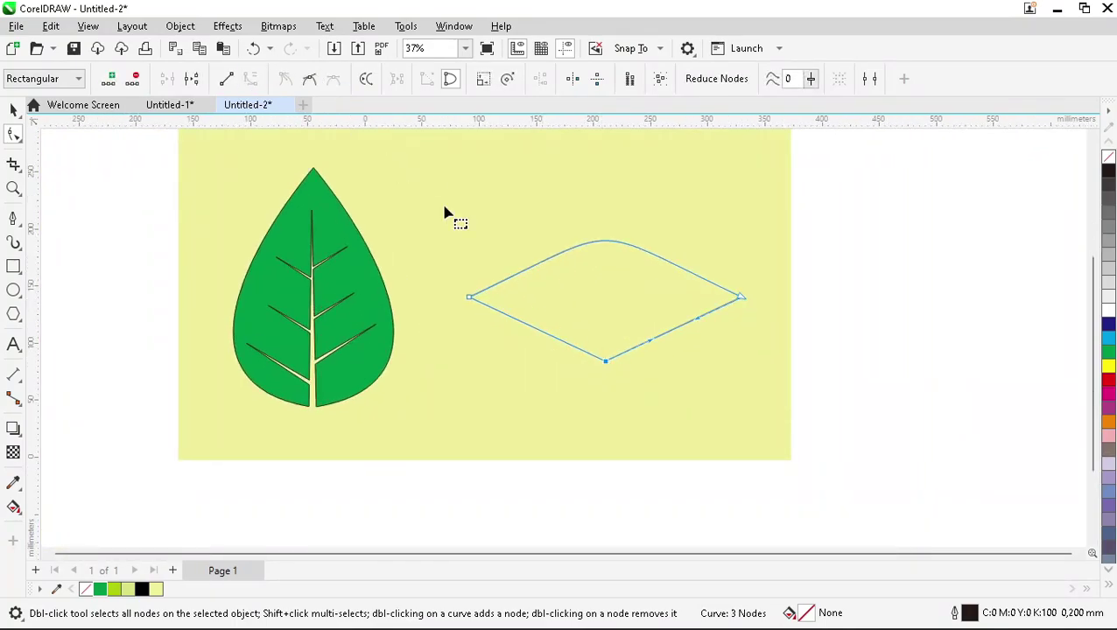
pyautogui.doubleClick(604, 361)
pyautogui.scroll(1, 589, 359)
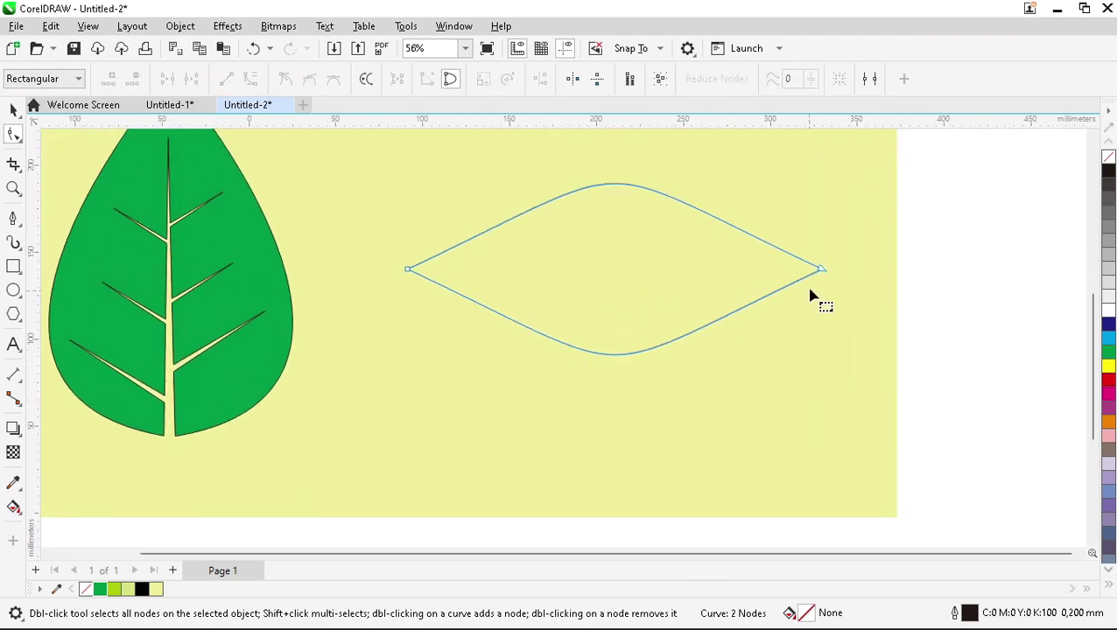
# Step: Bend the shape's curve handles into an asymmetrical leaf with an arched upper edge and an S-shaped lower edge, then deselect it
pyautogui.click(823, 273)
pyautogui.scroll(-1, 652, 317)
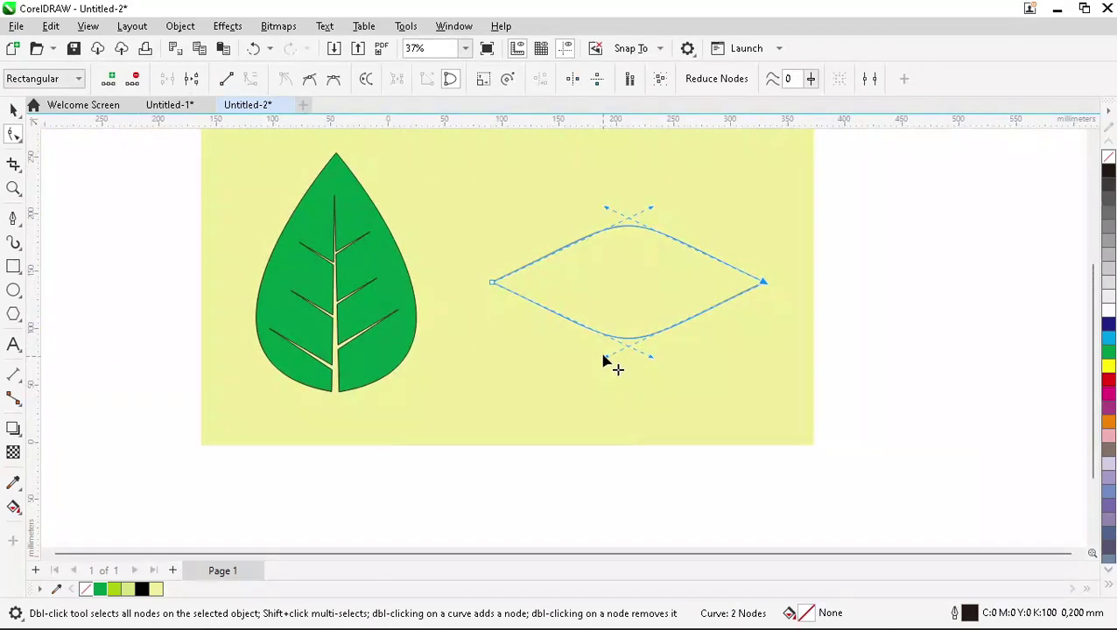
pyautogui.moveTo(606, 362); pyautogui.dragTo(539, 304)
pyautogui.moveTo(650, 360); pyautogui.dragTo(667, 407)
pyautogui.moveTo(542, 304); pyautogui.dragTo(610, 230)
pyautogui.moveTo(667, 409); pyautogui.dragTo(642, 394)
pyautogui.moveTo(652, 210); pyautogui.dragTo(575, 186)
pyautogui.press('space')
pyautogui.scroll(-2, 606, 294)
pyautogui.scroll(2, 597, 302)
pyautogui.scroll(1, 613, 307)
pyautogui.click(596, 276)
pyautogui.scroll(1, 634, 285)
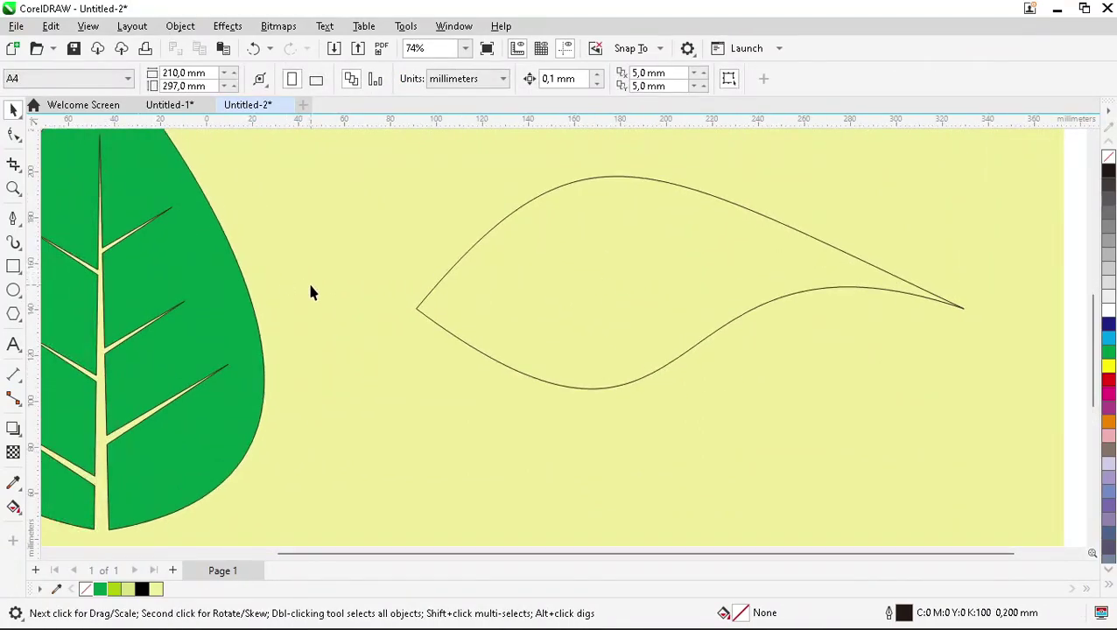
# Step: Draw a tapered curved midrib about 150 mm long with the Pen tool and position it across the new leaf's blunt end
pyautogui.click(21, 229)
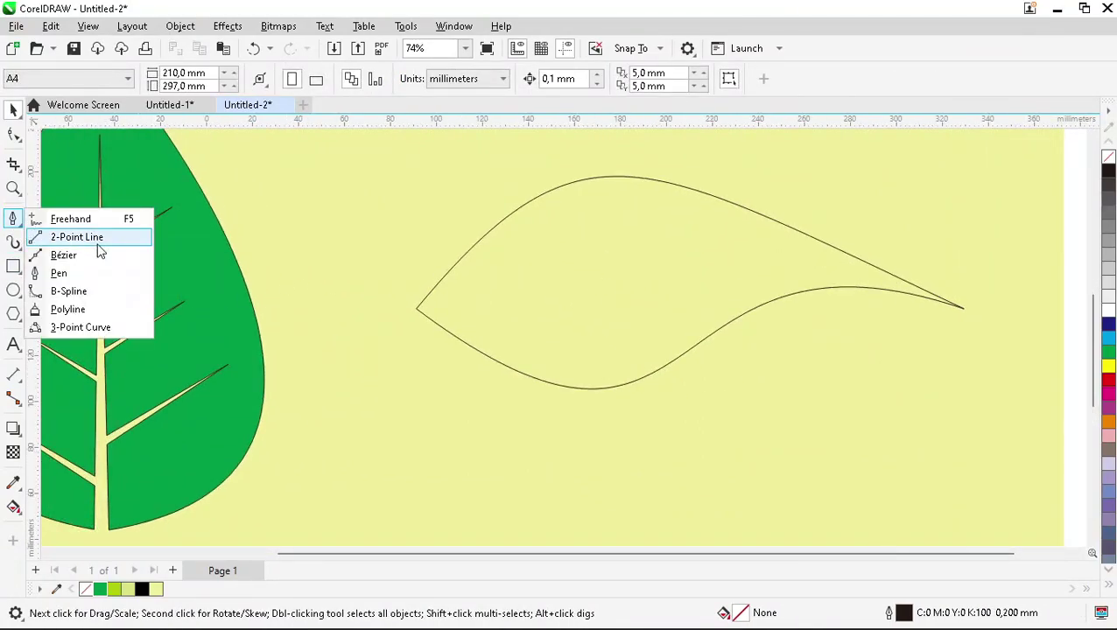
pyautogui.moveTo(13, 289)
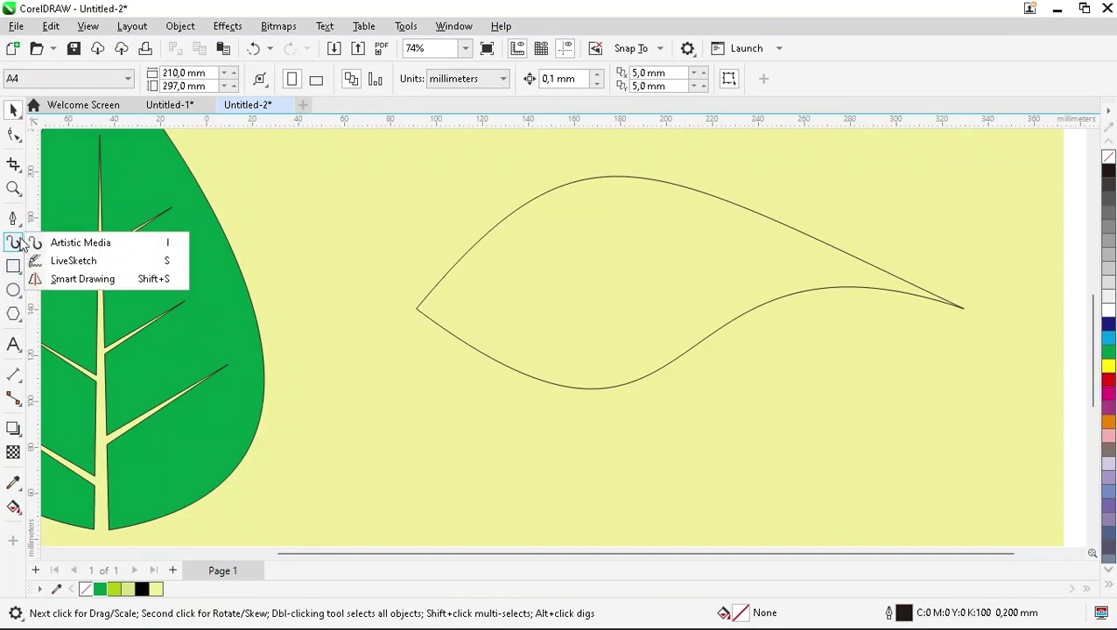
pyautogui.moveTo(13, 218)
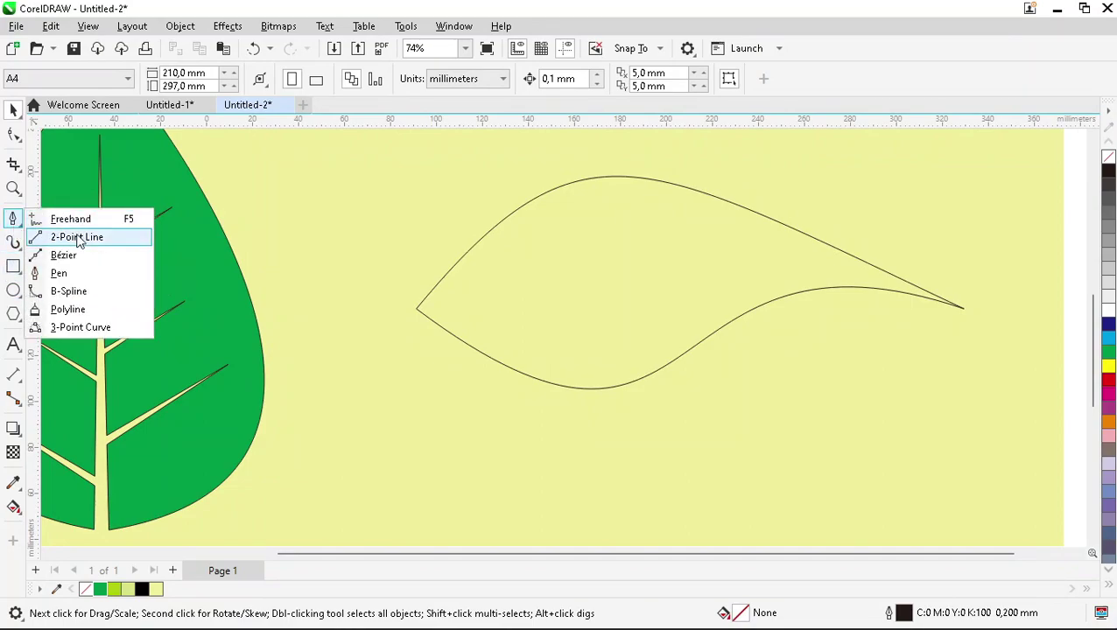
pyautogui.click(80, 277)
pyautogui.click(370, 311)
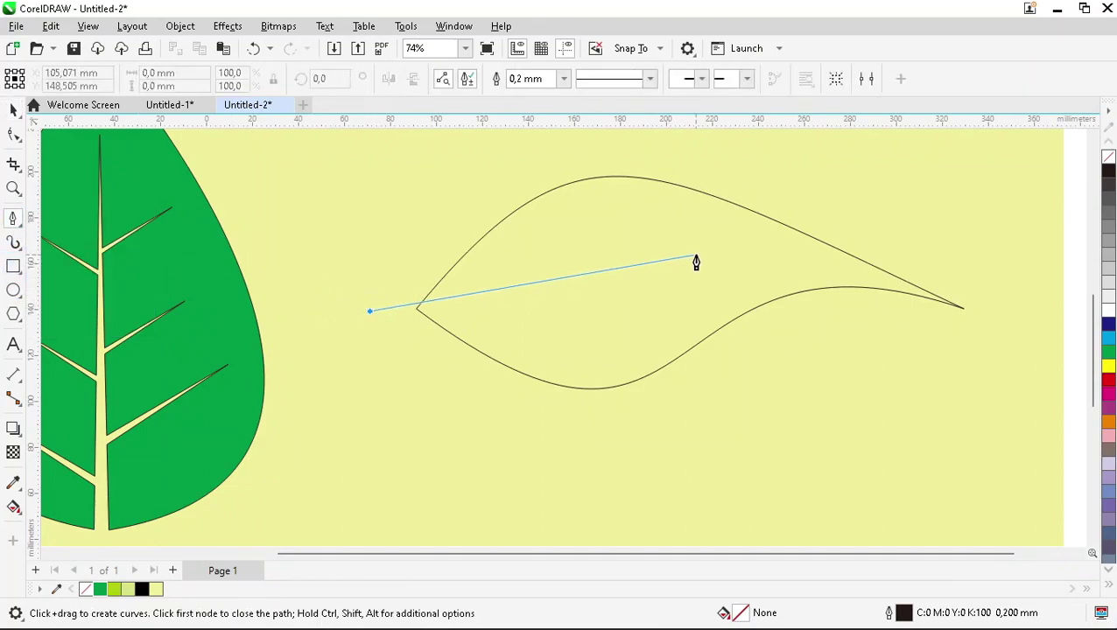
pyautogui.moveTo(713, 254); pyautogui.dragTo(953, 280)
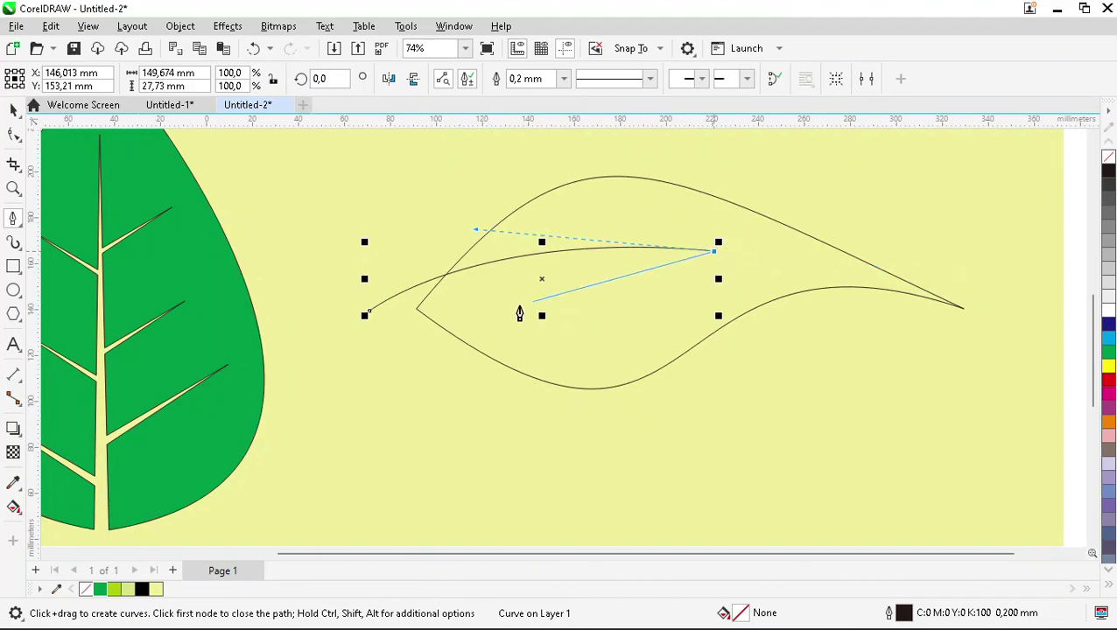
pyautogui.moveTo(383, 327); pyautogui.dragTo(285, 403)
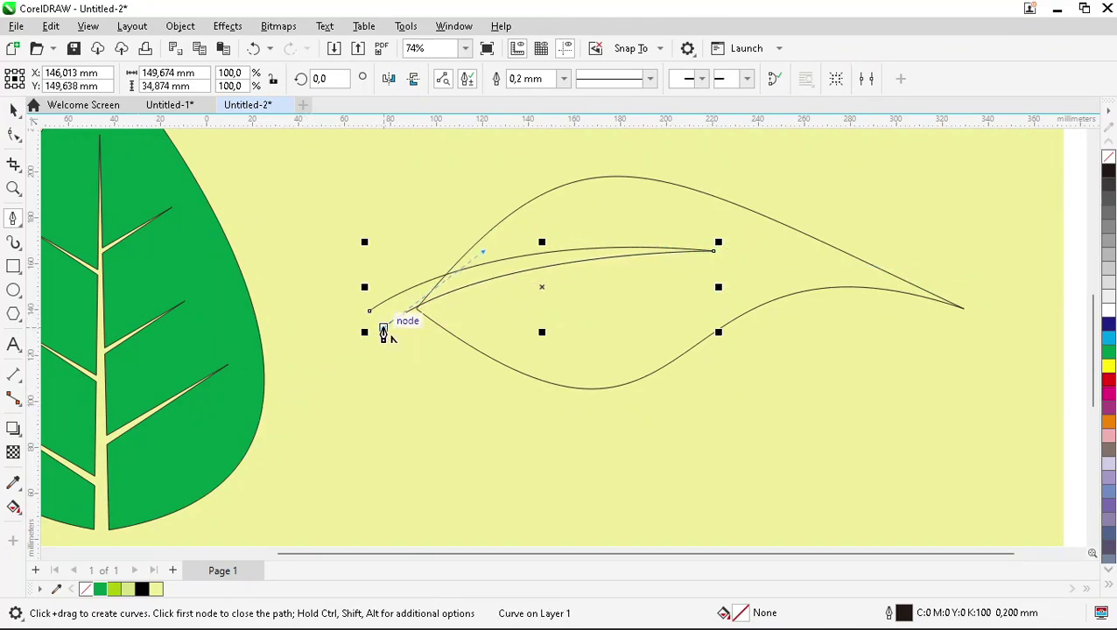
pyautogui.press('space')
pyautogui.moveTo(406, 304)
pyautogui.mouseDown()
pyautogui.moveTo(406, 392)
pyautogui.moveTo(377, 329)
pyautogui.moveTo(422, 320)
pyautogui.mouseUp()
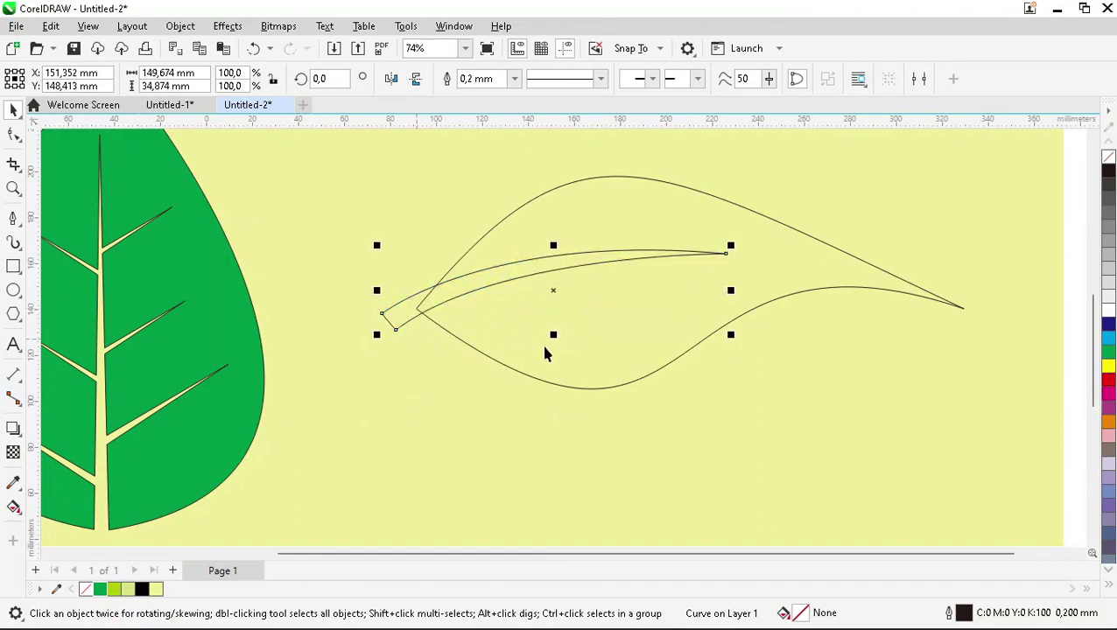
# Step: Subtract the midrib from the new leaf with Back Minus Front and fill the result with the document palette's green
pyautogui.scroll(-2, 524, 338)
pyautogui.keyDown('shift'); pyautogui.click(570, 347); pyautogui.keyUp('shift')
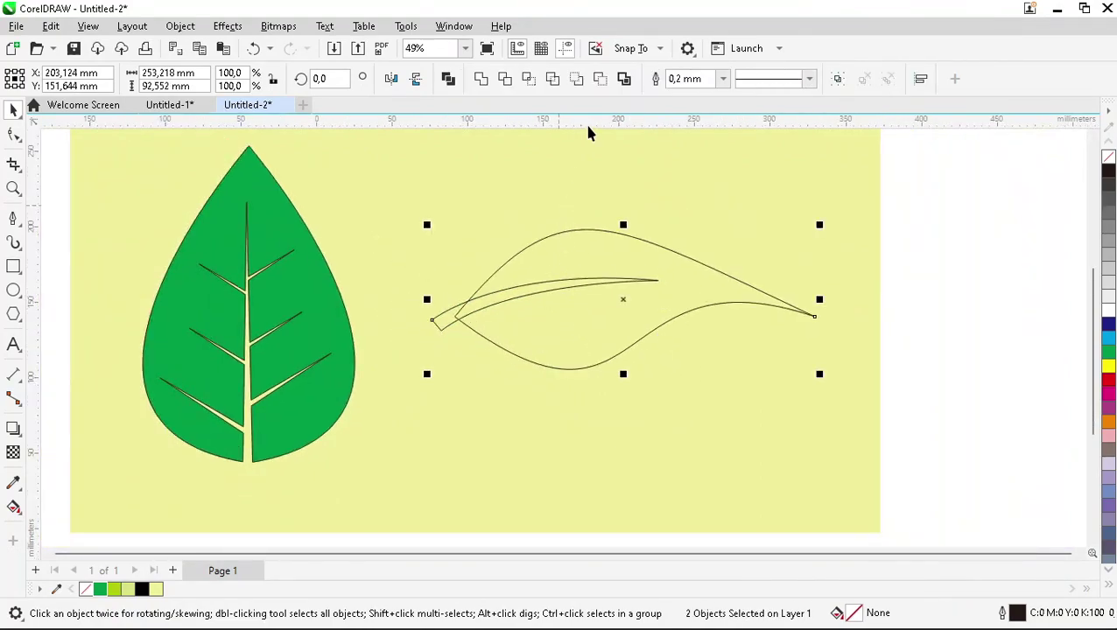
pyautogui.click(600, 79)
pyautogui.scroll(-2, 698, 336)
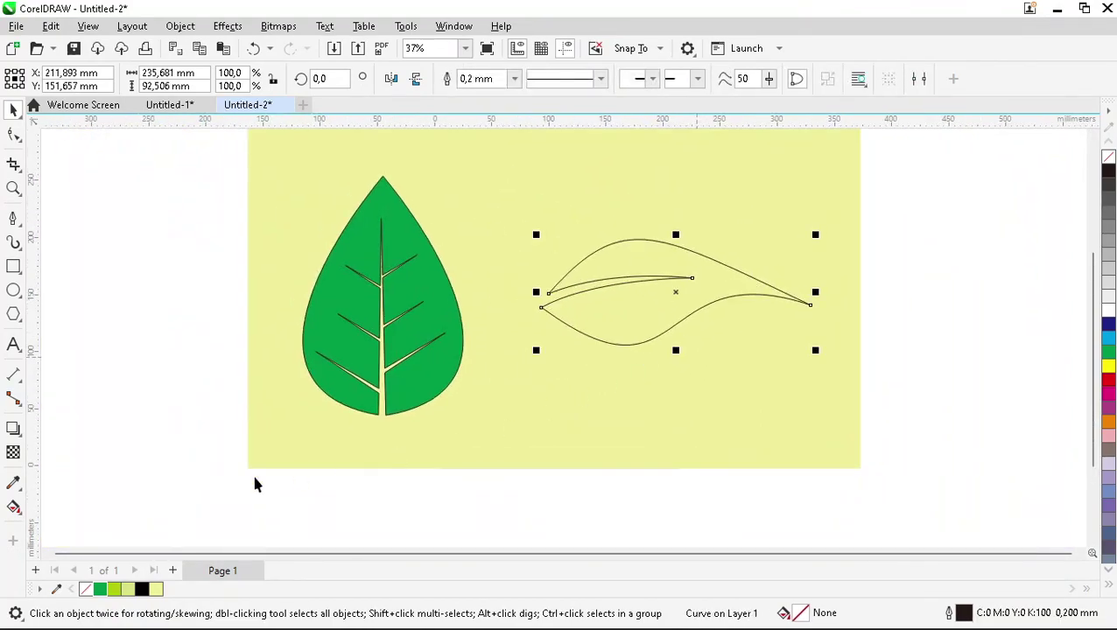
pyautogui.click(100, 589)
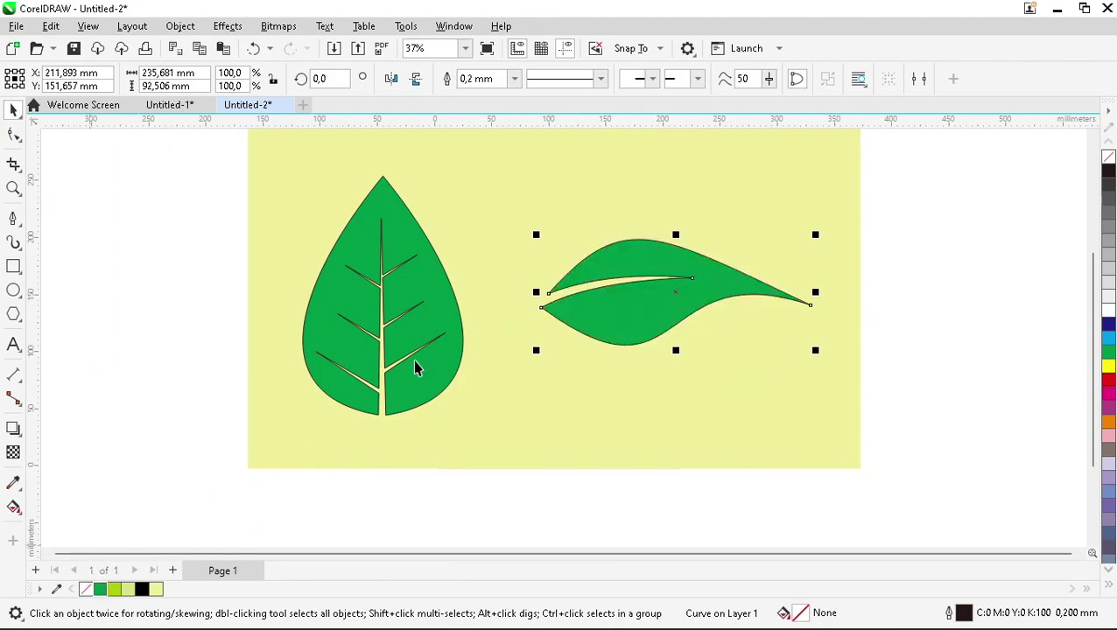
# Step: Select both green leaves and scale them down together about their centre to about 294 mm overall width
pyautogui.scroll(-3, 504, 405)
pyautogui.scroll(2, 503, 405)
pyautogui.scroll(-2, 604, 340)
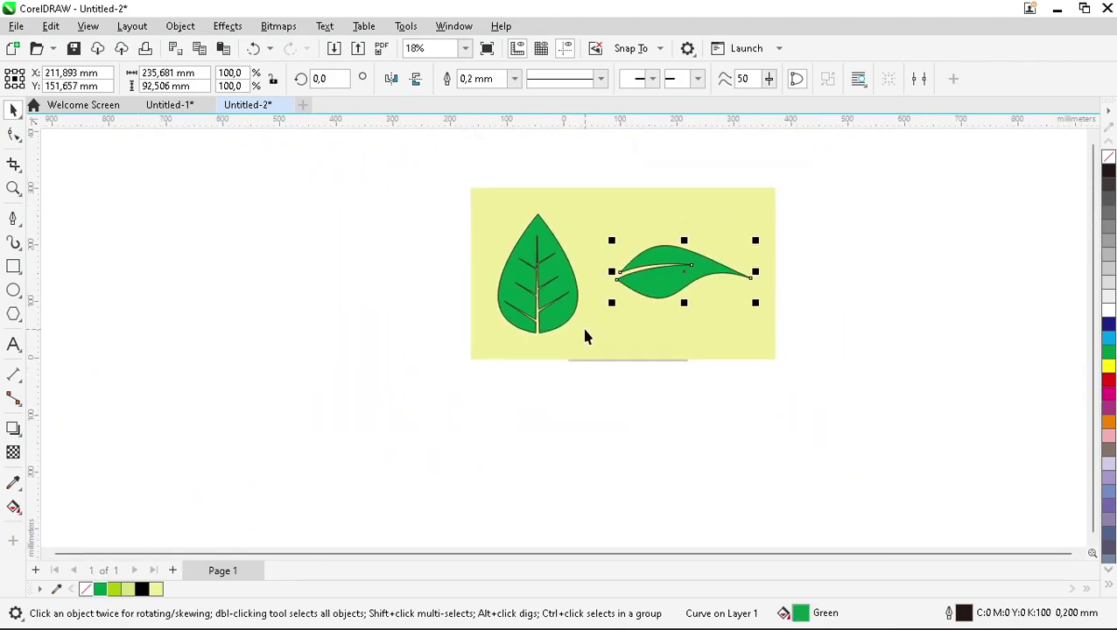
pyautogui.moveTo(824, 348); pyautogui.dragTo(824, 348)
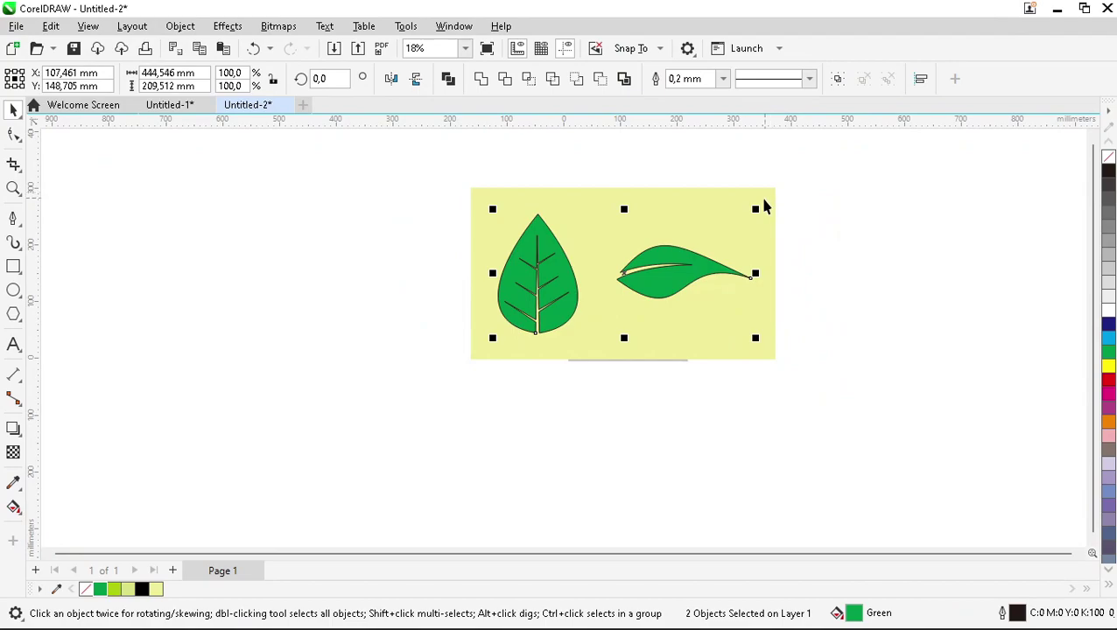
pyautogui.moveTo(758, 206); pyautogui.dragTo(716, 230)
pyautogui.hotkey('shift', 'F4')
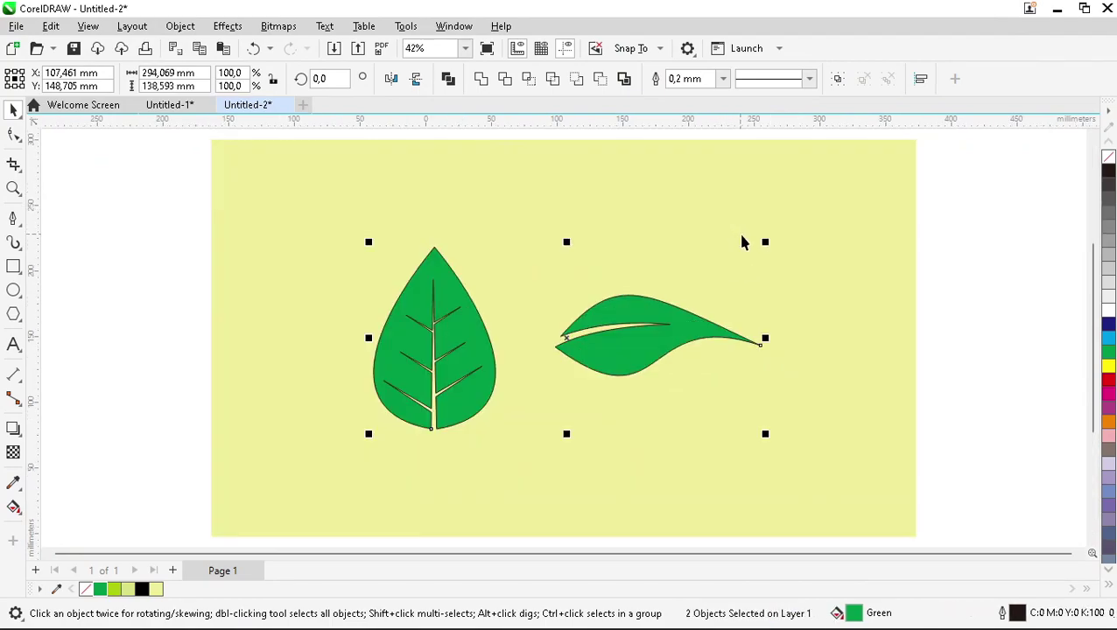
pyautogui.click(987, 290)
# Step: Select both leaves and set their outline width to None
pyautogui.click(469, 349)
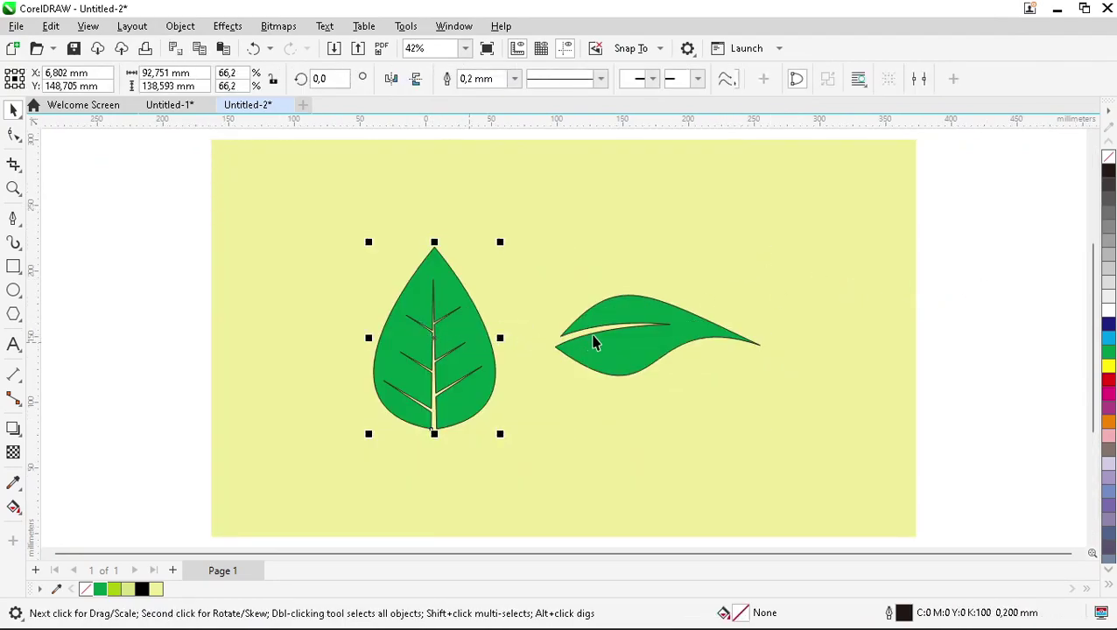
pyautogui.keyDown('shift'); pyautogui.click(625, 346); pyautogui.keyUp('shift')
pyautogui.click(724, 79)
pyautogui.click(681, 92)
pyautogui.click(979, 264)
# Step: Move the two leaves next to each other near the background's centre and rotate the veined leaf so its tip leans left
pyautogui.moveTo(464, 376); pyautogui.dragTo(529, 351)
pyautogui.moveTo(621, 354); pyautogui.dragTo(655, 392)
pyautogui.scroll(-2, 492, 391)
pyautogui.scroll(3, 481, 422)
pyautogui.doubleClick(551, 328)
pyautogui.moveTo(615, 357); pyautogui.dragTo(696, 296)
pyautogui.scroll(-2, 565, 391)
pyautogui.scroll(1, 565, 392)
# Step: Scale the curved leaf down to about 119 mm wide and move it slightly away from the veined leaf's base
pyautogui.click(804, 337)
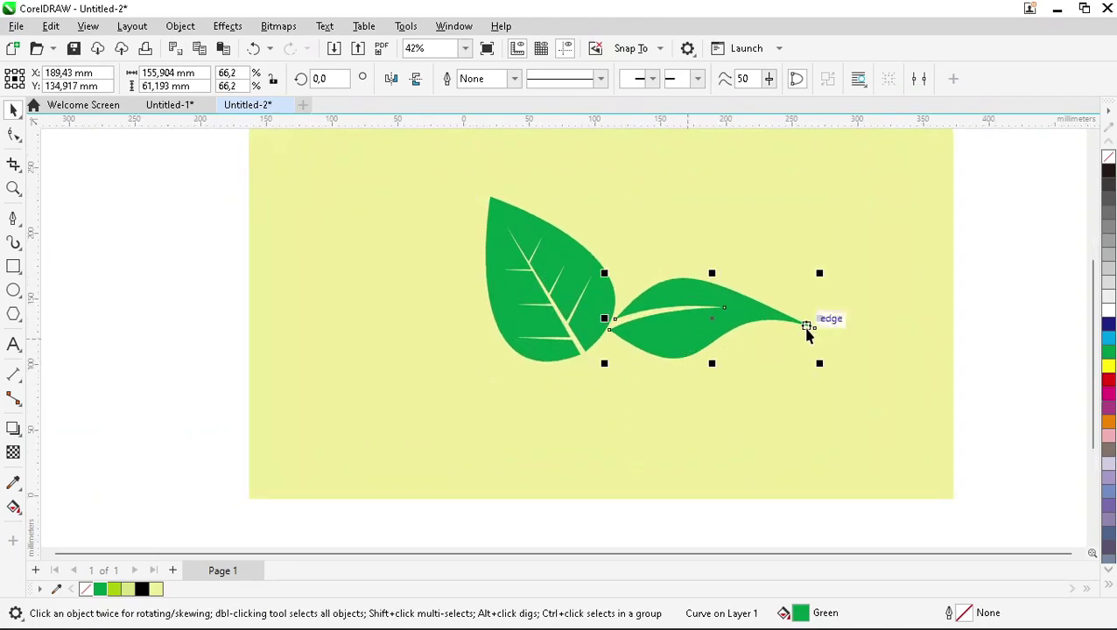
pyautogui.moveTo(819, 274); pyautogui.dragTo(789, 291)
pyautogui.scroll(1, 565, 337)
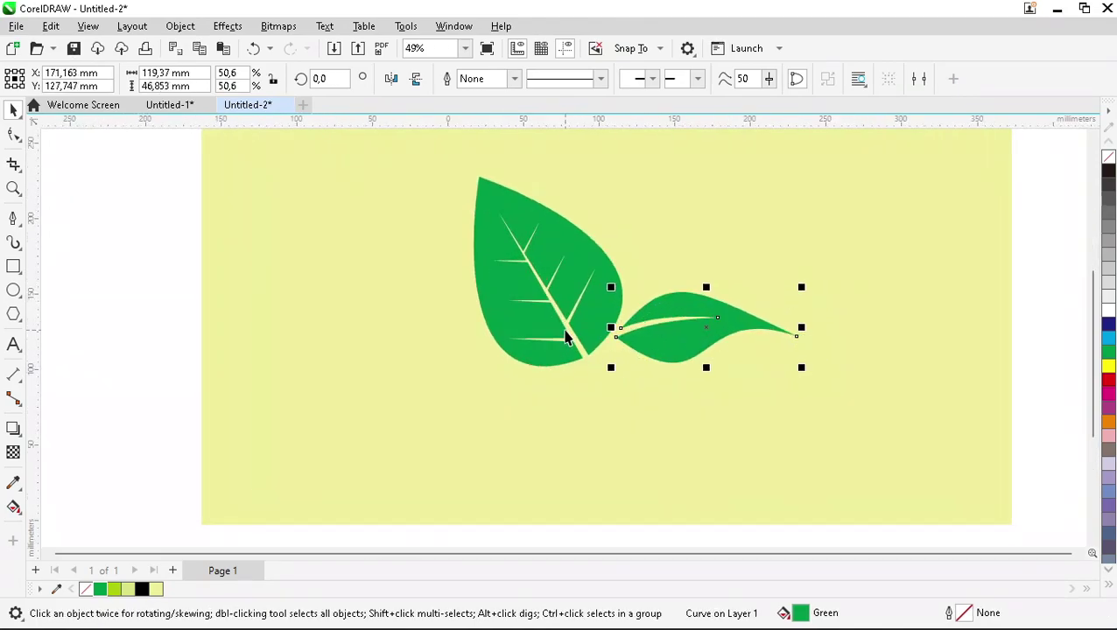
pyautogui.moveTo(678, 353); pyautogui.dragTo(691, 371)
# Step: Draw a closed curved stem about 17 by 61 mm with the Pen tool, tapering up to the veined leaf's base
pyautogui.scroll(1, 566, 392)
pyautogui.scroll(2, 565, 391)
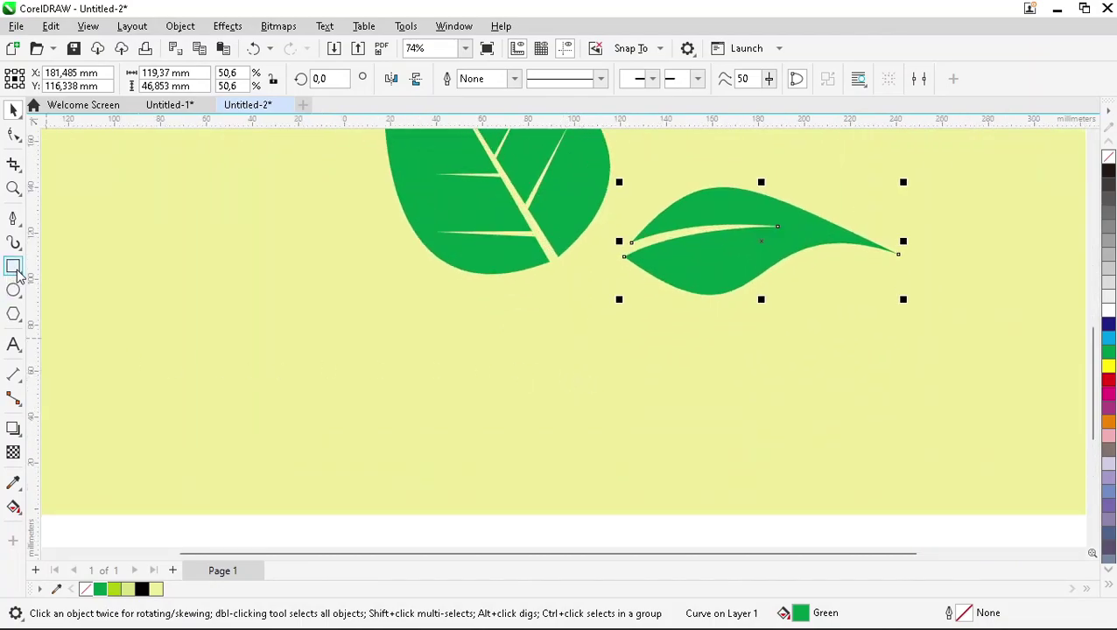
pyautogui.click(13, 218)
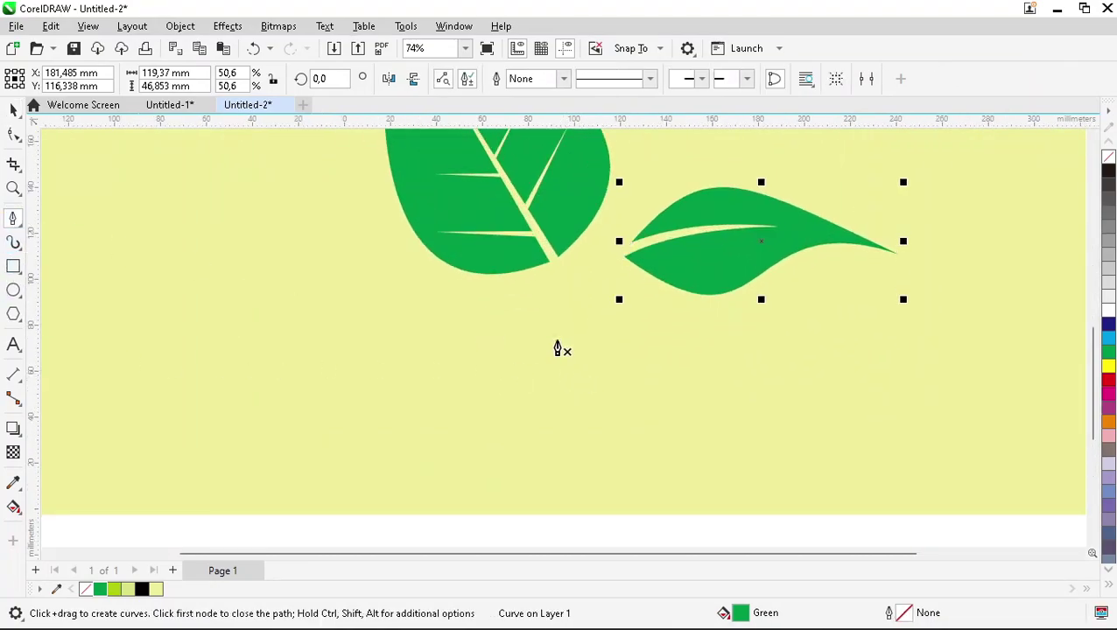
pyautogui.scroll(2, 545, 330)
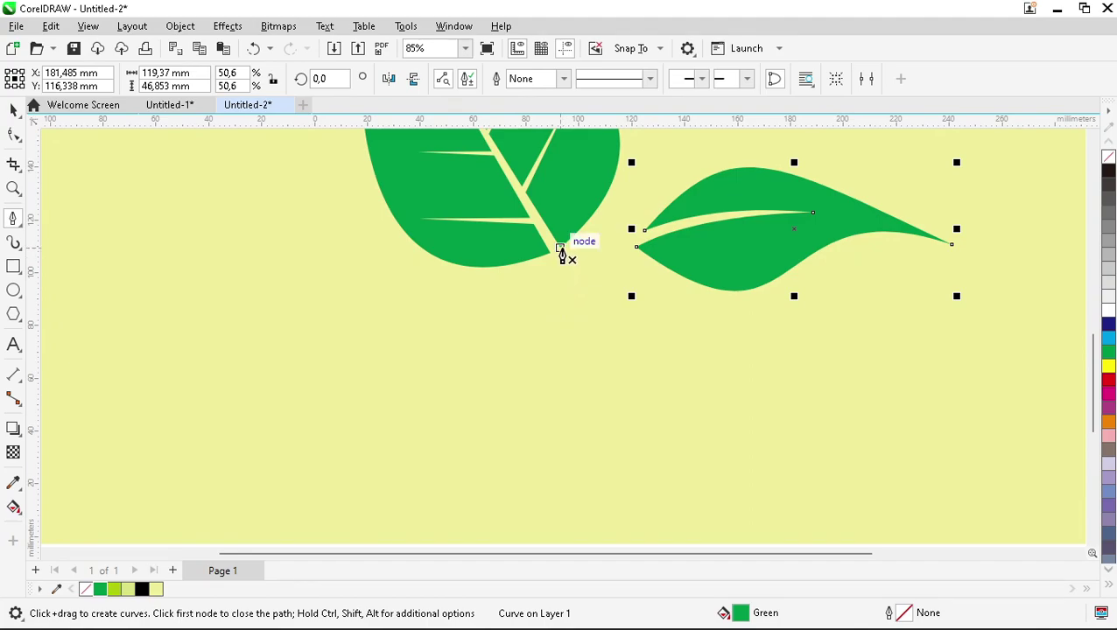
pyautogui.click(560, 249)
pyautogui.moveTo(592, 320); pyautogui.dragTo(593, 359)
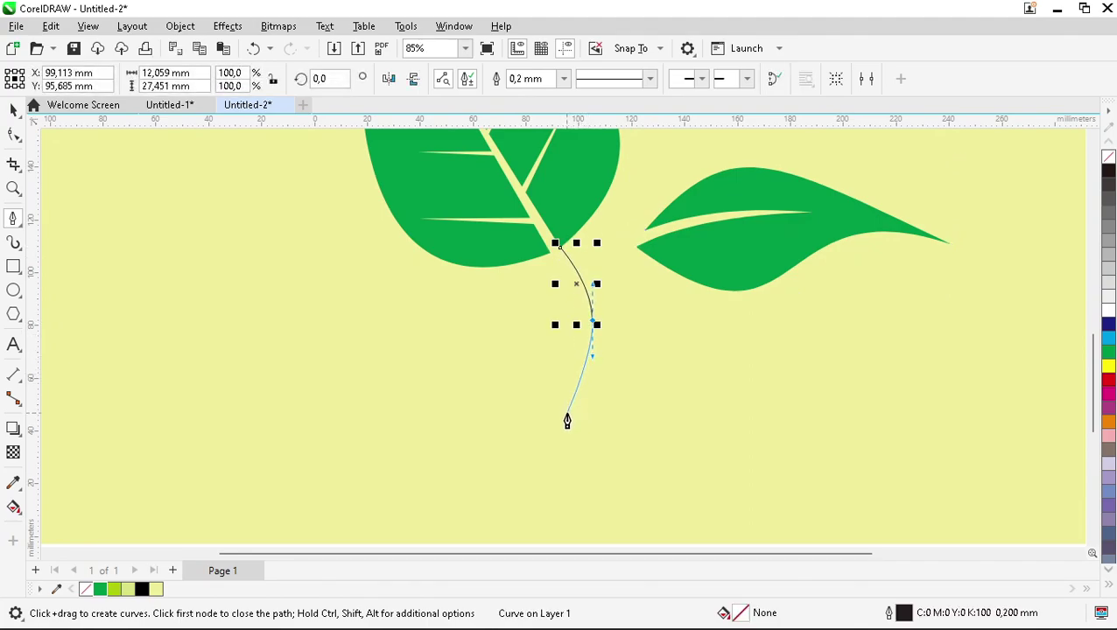
pyautogui.moveTo(569, 410); pyautogui.dragTo(603, 410)
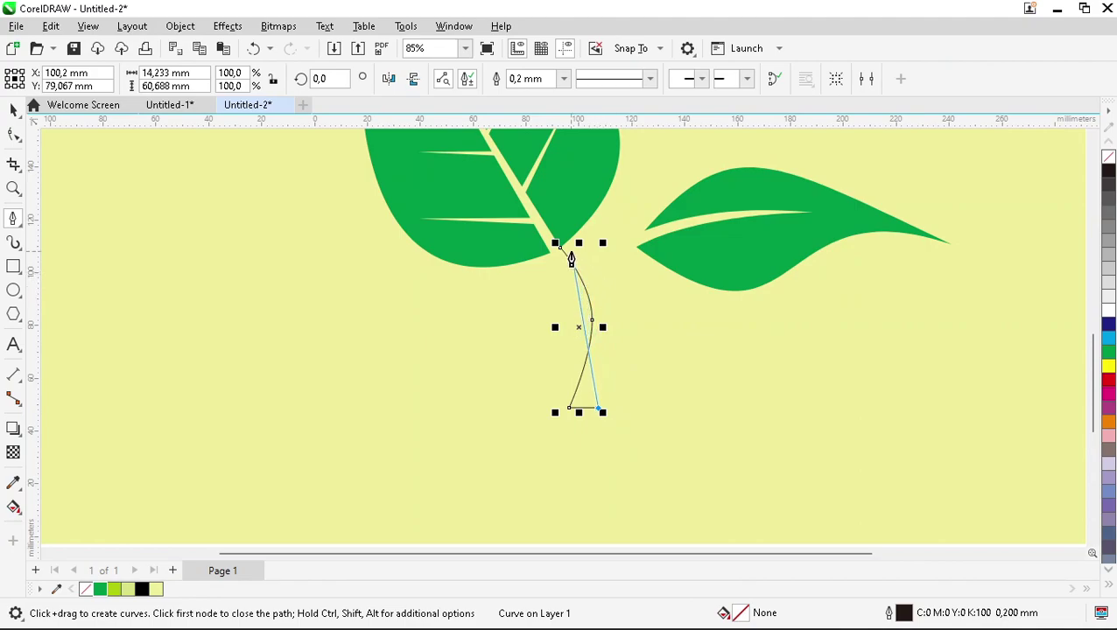
pyautogui.moveTo(560, 249); pyautogui.dragTo(632, 322)
pyautogui.press('space')
# Step: Fill the new stem with the green from the document palette
pyautogui.scroll(-3, 555, 343)
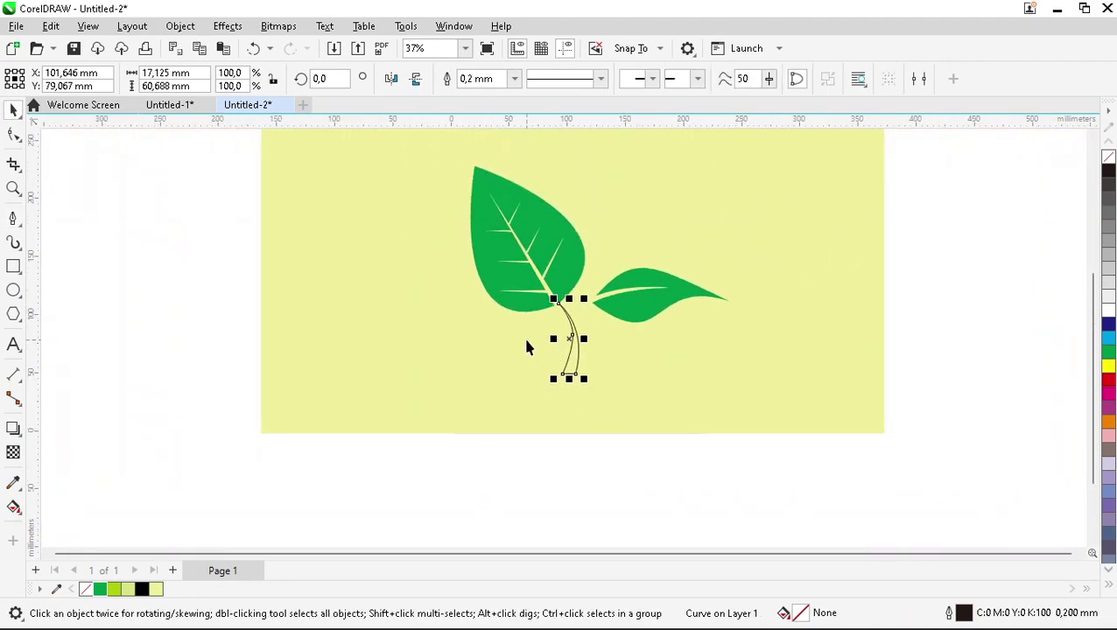
pyautogui.scroll(1, 529, 344)
pyautogui.click(102, 587)
pyautogui.press('Escape')
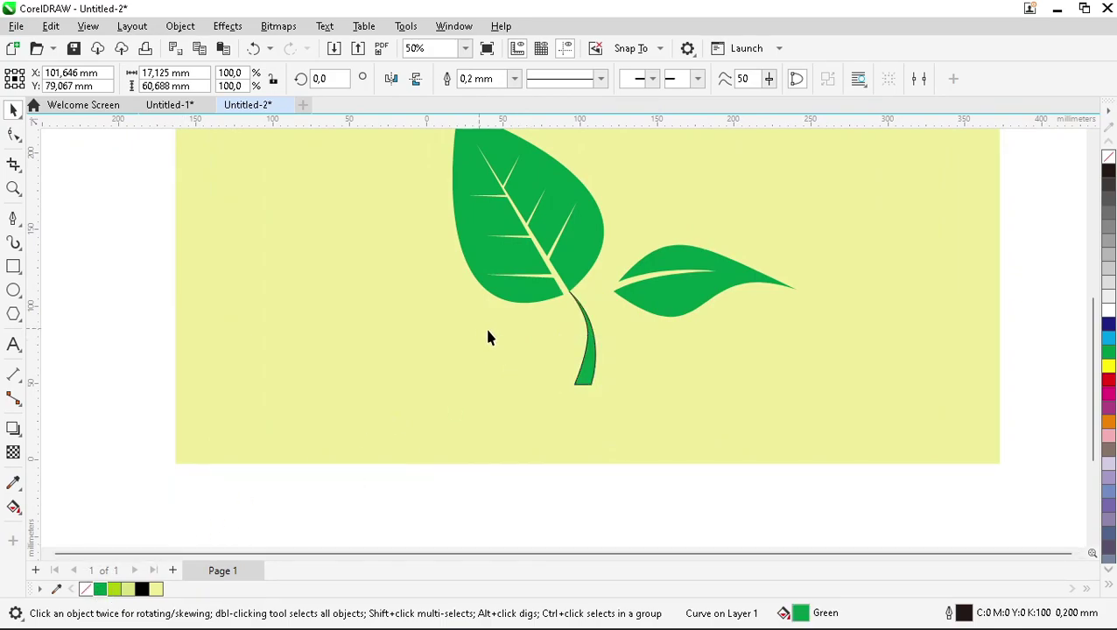
# Step: Set the stem's outline width to None and deselect it
pyautogui.scroll(2, 598, 354)
pyautogui.click(588, 364)
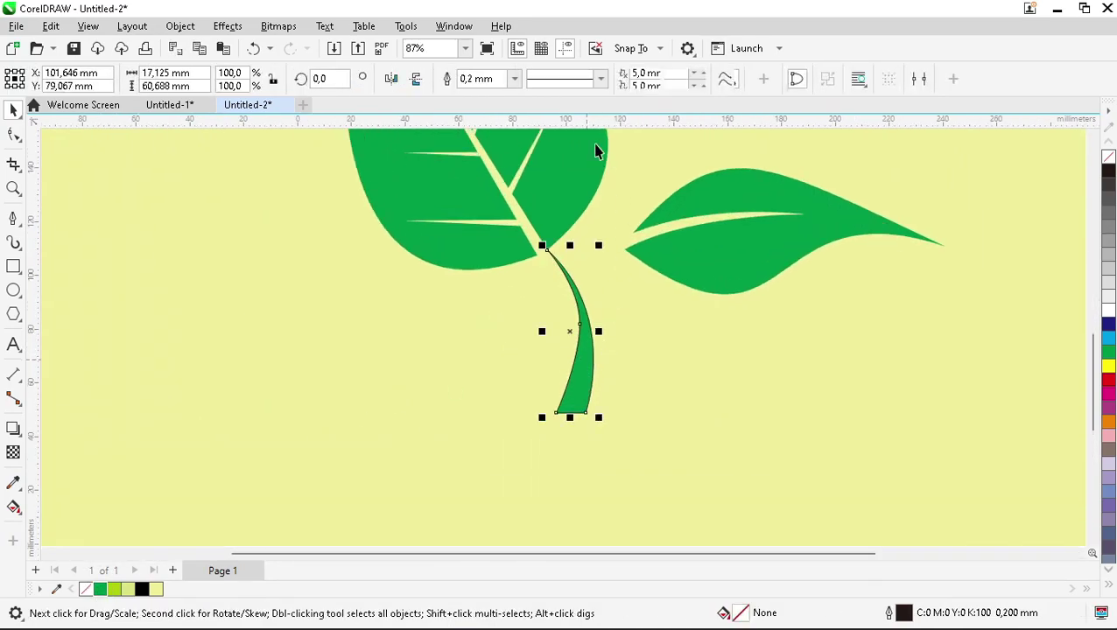
pyautogui.click(515, 80)
pyautogui.click(474, 95)
pyautogui.press('Escape')
# Step: Shift the stem slightly down and away from the veined leaf's base, and move the curved leaf closer to the stem
pyautogui.scroll(2, 529, 306)
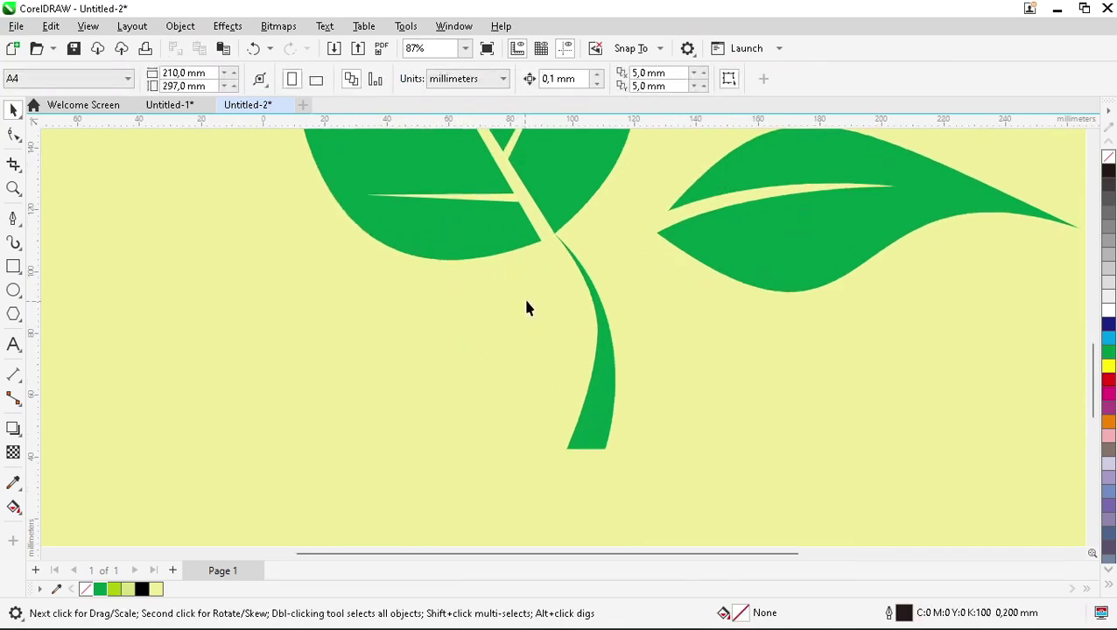
pyautogui.click(626, 394)
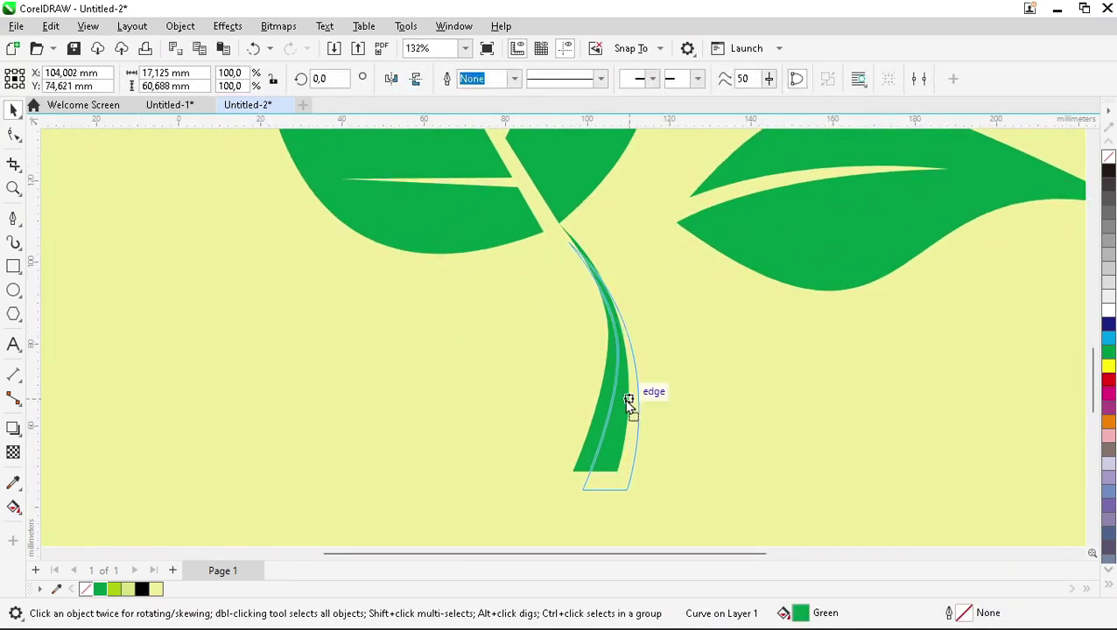
pyautogui.scroll(-6, 678, 364)
pyautogui.scroll(5, 728, 379)
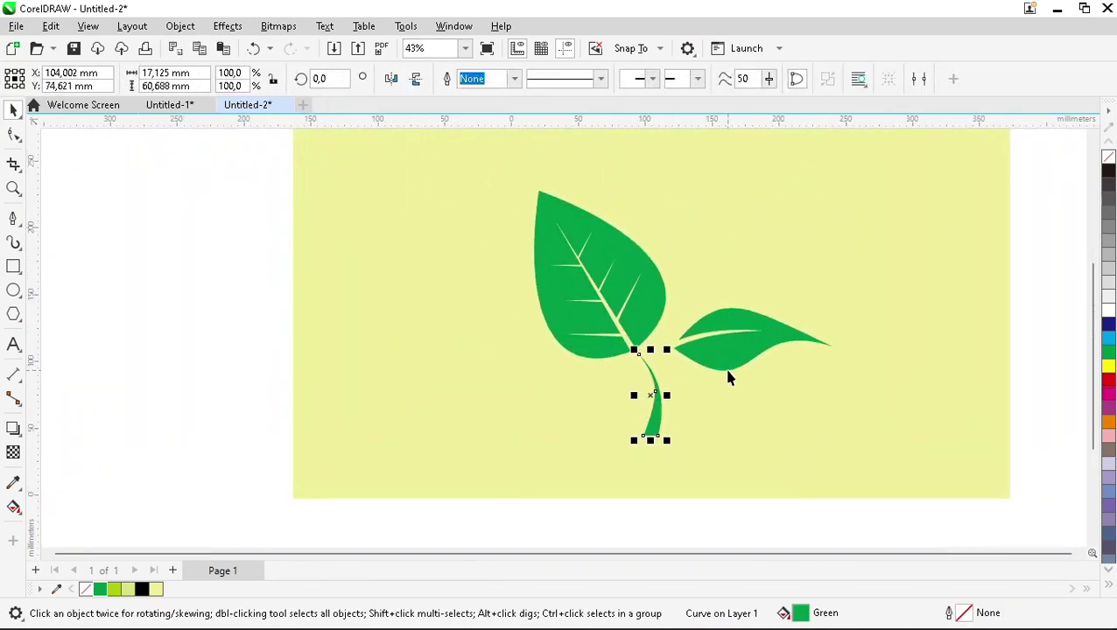
pyautogui.moveTo(711, 379); pyautogui.dragTo(688, 406)
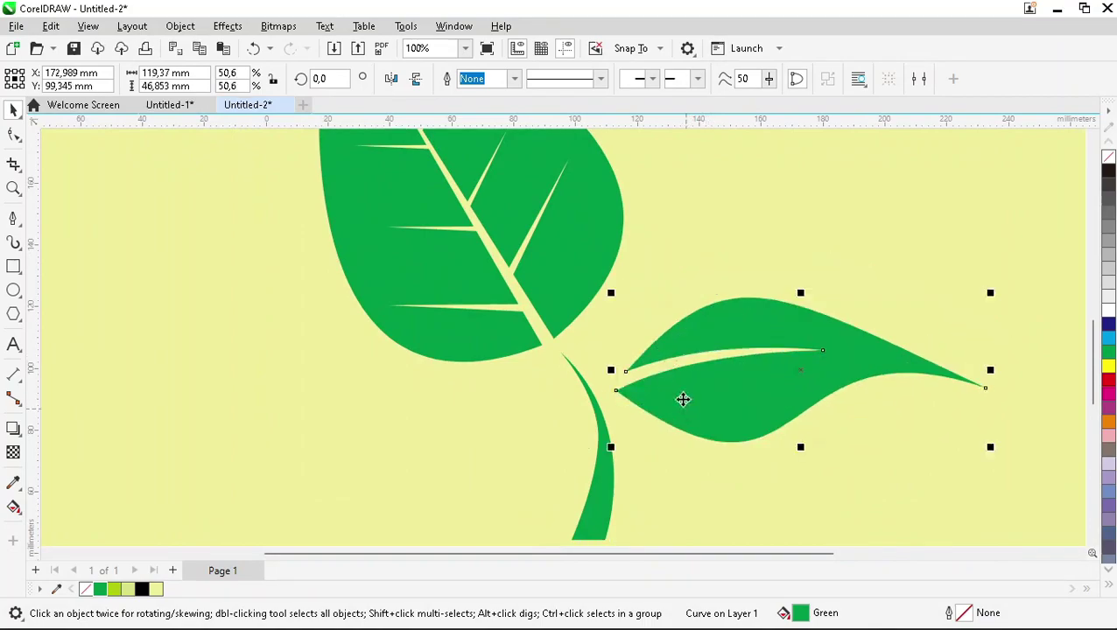
# Step: Duplicate the curved leaf, mirror the copy horizontally, scale it to about 53 by 21 mm and place it against the stem's opposite side
pyautogui.scroll(-4, 587, 219)
pyautogui.moveTo(630, 294); pyautogui.dragTo(354, 335)
pyautogui.click(392, 79)
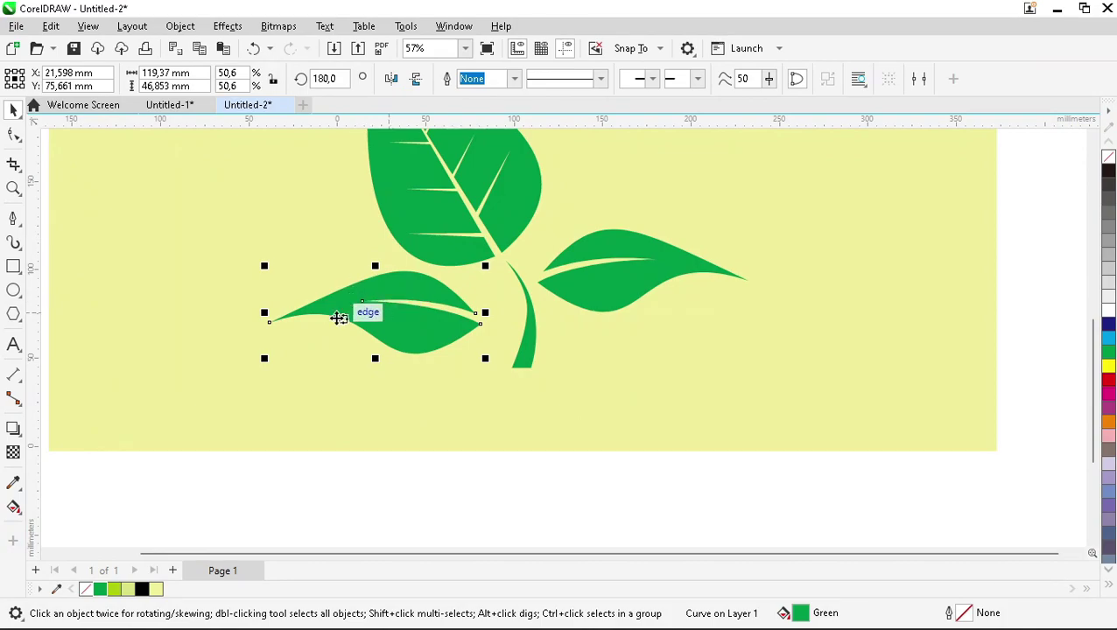
pyautogui.moveTo(265, 266); pyautogui.dragTo(382, 319)
pyautogui.click(451, 377)
pyautogui.scroll(3, 460, 350)
pyautogui.moveTo(473, 346); pyautogui.dragTo(580, 277)
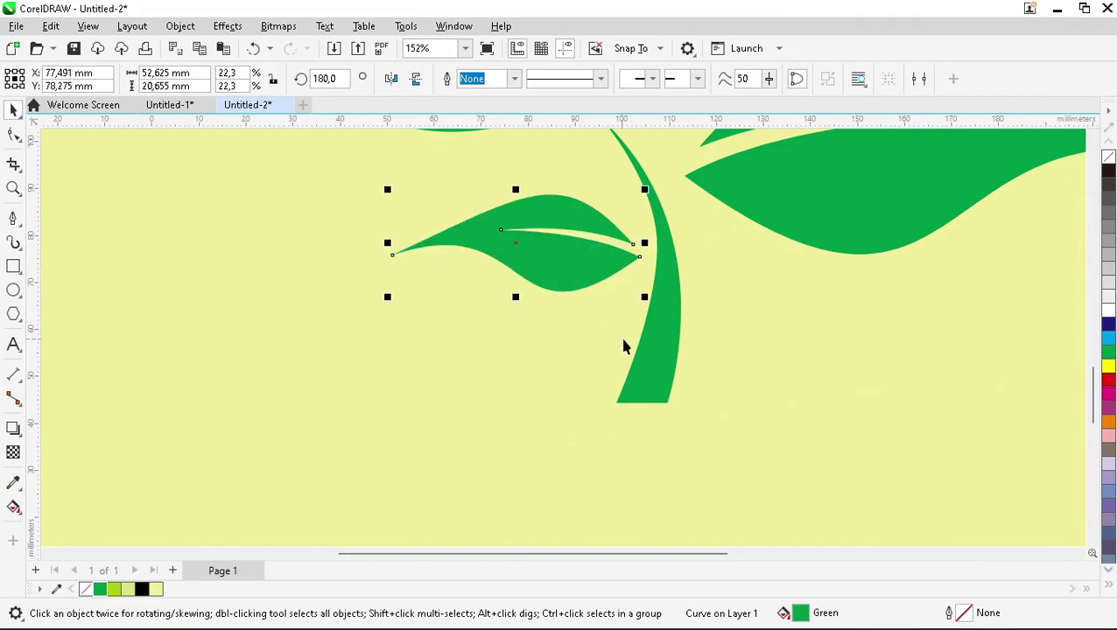
pyautogui.scroll(-5, 688, 309)
pyautogui.press('Escape')
pyautogui.scroll(2, 450, 314)
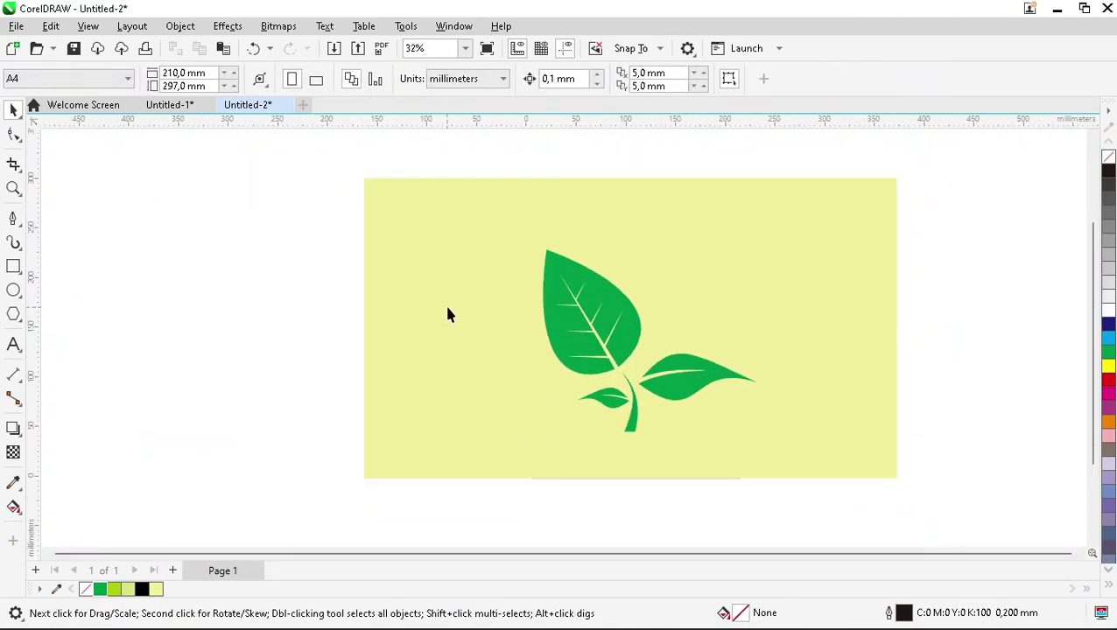
# Step: Enlarge the larger curved leaf slightly in proportion and deselect it
pyautogui.moveTo(871, 494); pyautogui.dragTo(868, 490)
pyautogui.press('Escape')
pyautogui.click(745, 401)
pyautogui.moveTo(811, 355); pyautogui.dragTo(858, 354)
pyautogui.press('Escape')
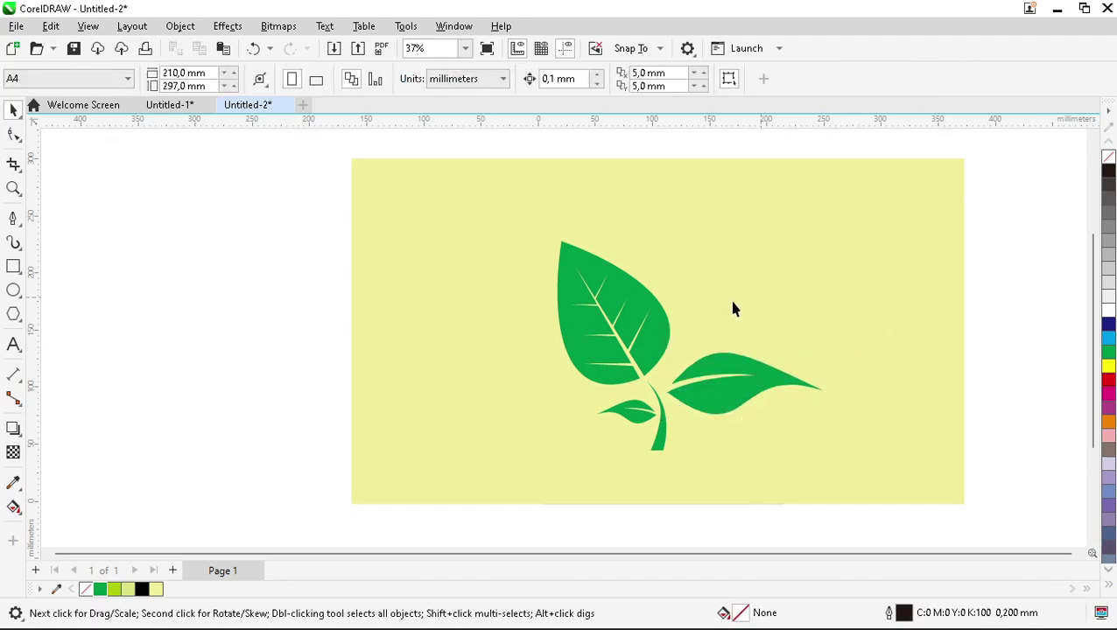
# Step: Group the three leaves and the stem, and center the group on the page
pyautogui.scroll(-1, 425, 254)
pyautogui.scroll(-1, 425, 258)
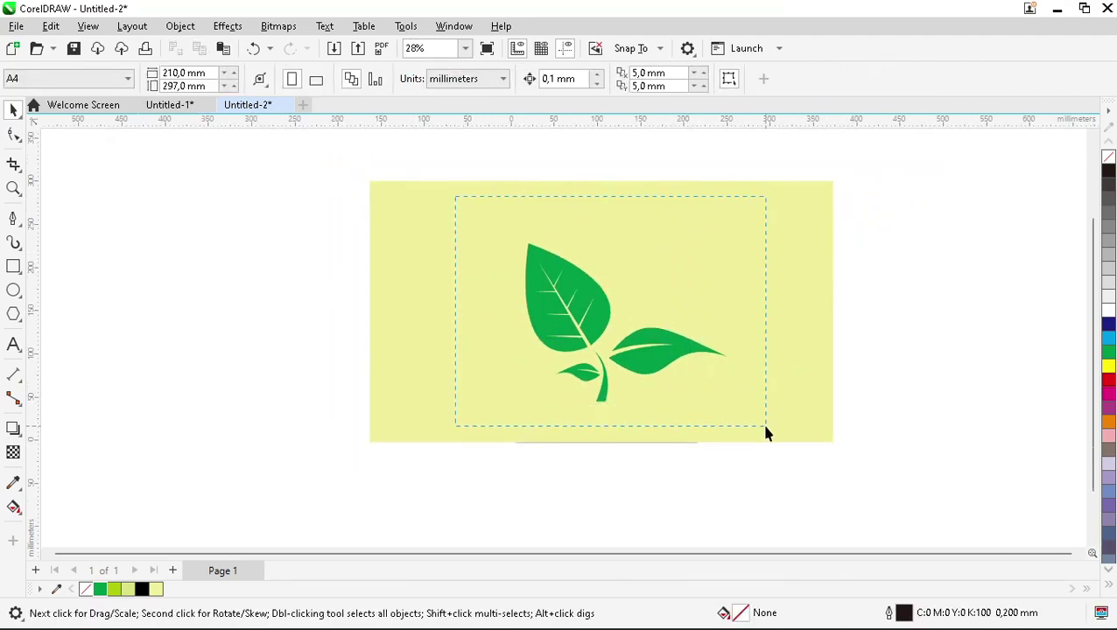
pyautogui.moveTo(765, 432); pyautogui.dragTo(732, 410)
pyautogui.hotkey('ctrl', 'g')
pyautogui.press('p')
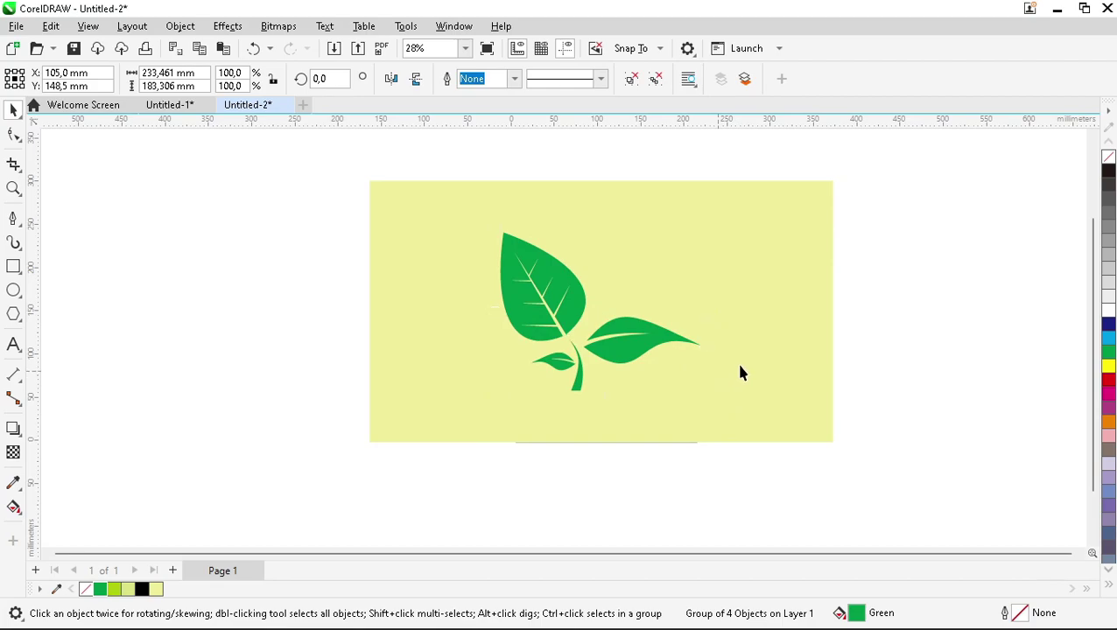
pyautogui.press('Escape')
pyautogui.scroll(1, 541, 415)
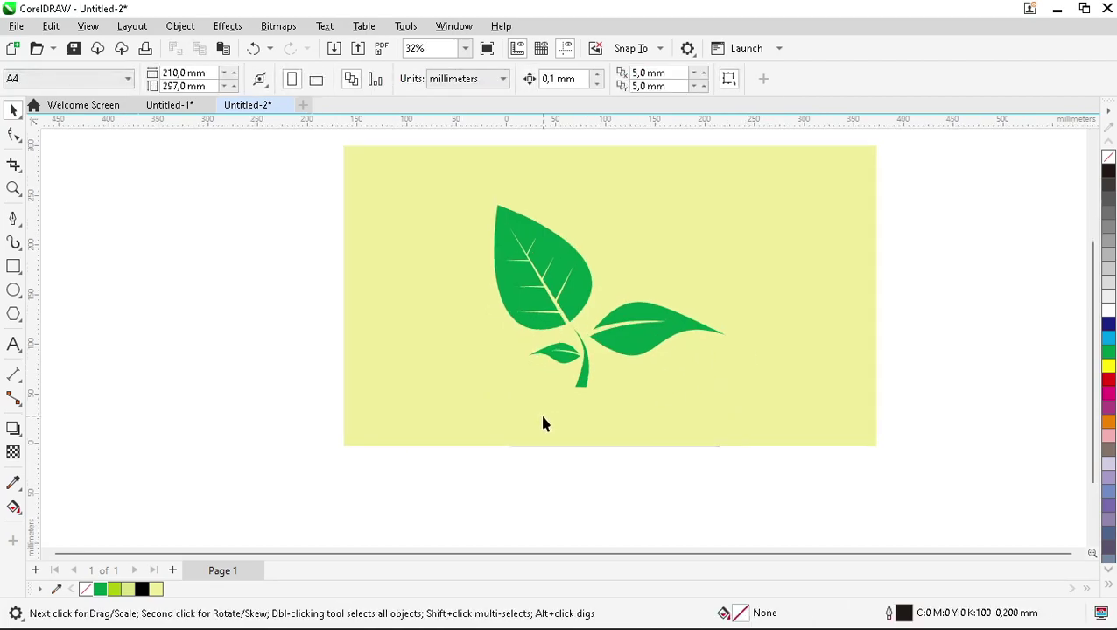
# Step: Unlock the pale yellow background rectangle and deselect it
pyautogui.rightClick(442, 353)
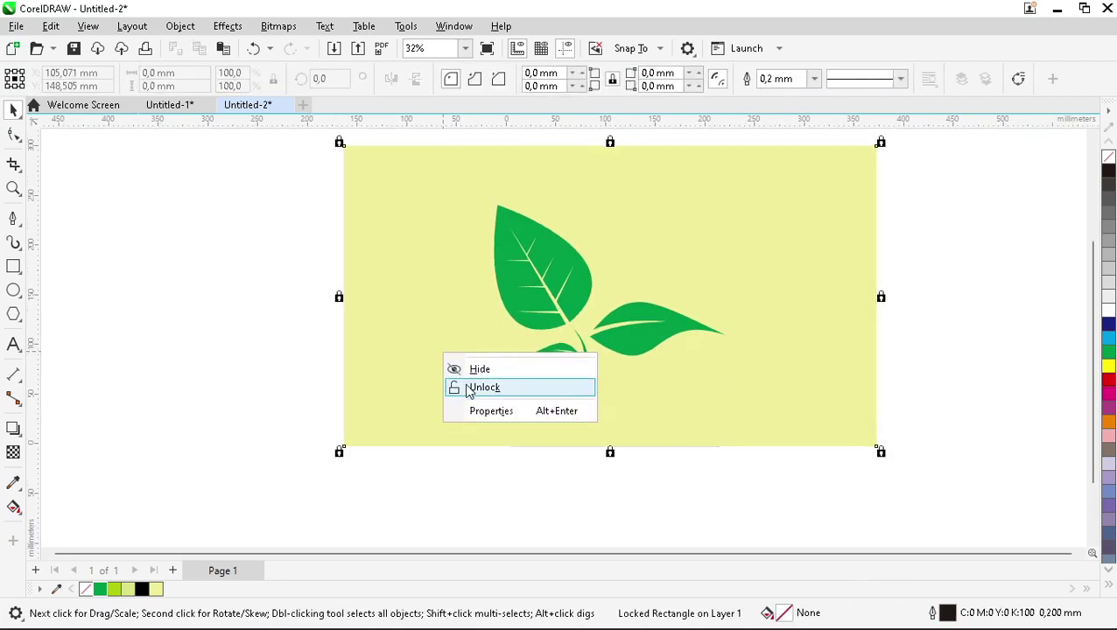
pyautogui.click(482, 387)
pyautogui.click(271, 249)
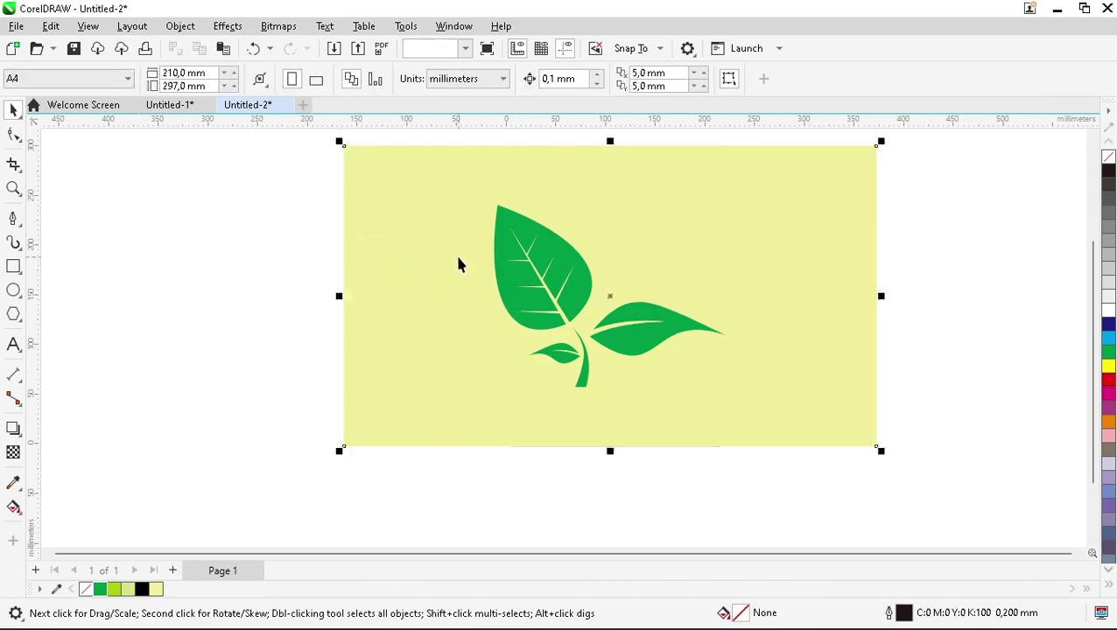
# Step: Make a copy of the background rectangle about 60 mm high along its lower edge and fill it with Chartreuse
pyautogui.click(459, 262)
pyautogui.moveTo(611, 140); pyautogui.dragTo(581, 383)
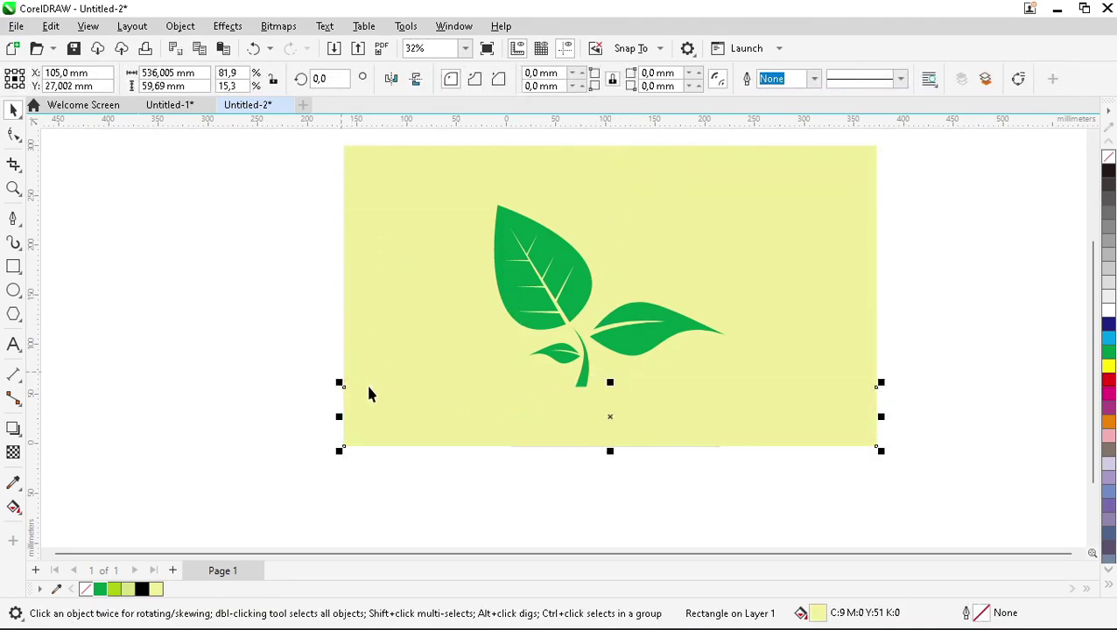
pyautogui.click(114, 589)
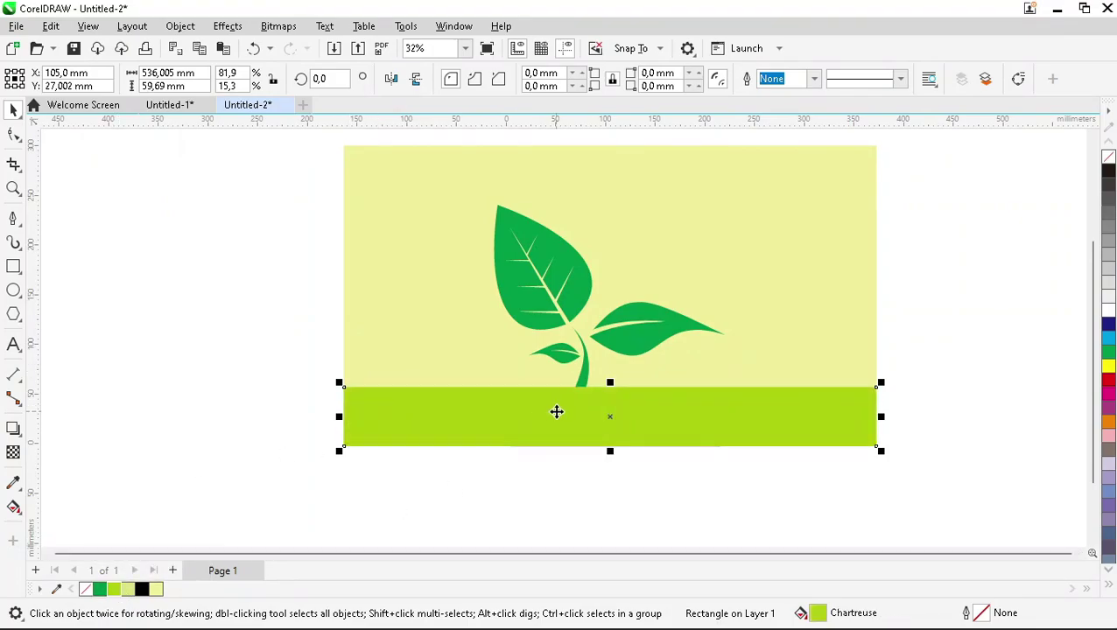
# Step: Apply a vertical linear fountain transparency to the Chartreuse band, fading downward, with its start node moved well above the band
pyautogui.scroll(3, 599, 430)
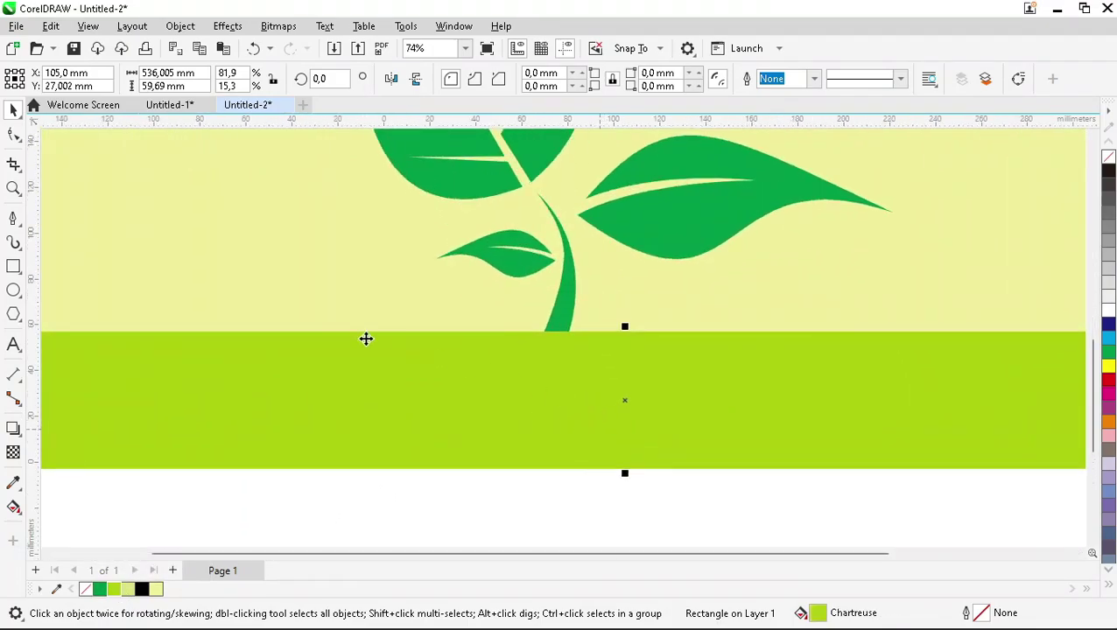
pyautogui.click(13, 454)
pyautogui.moveTo(619, 332); pyautogui.dragTo(621, 456)
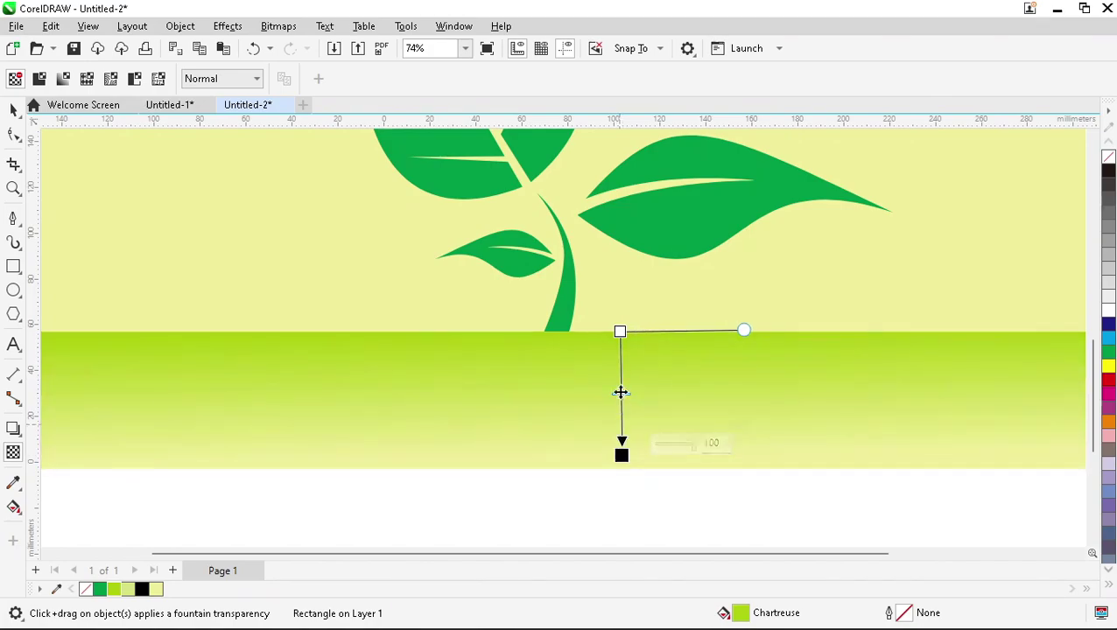
pyautogui.moveTo(622, 330); pyautogui.dragTo(618, 224)
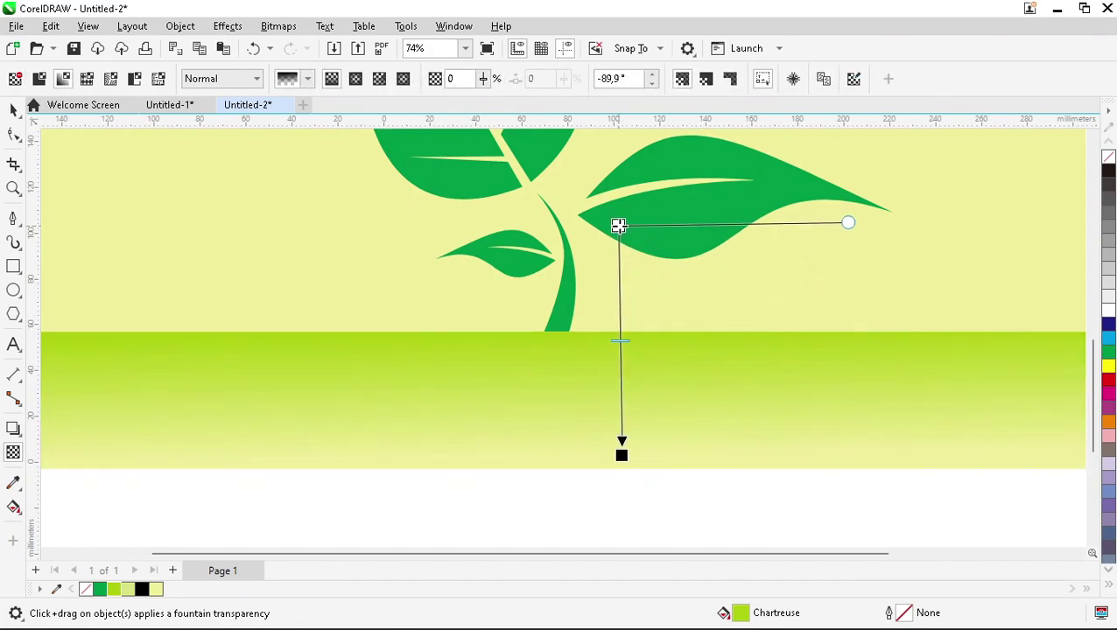
pyautogui.press('space')
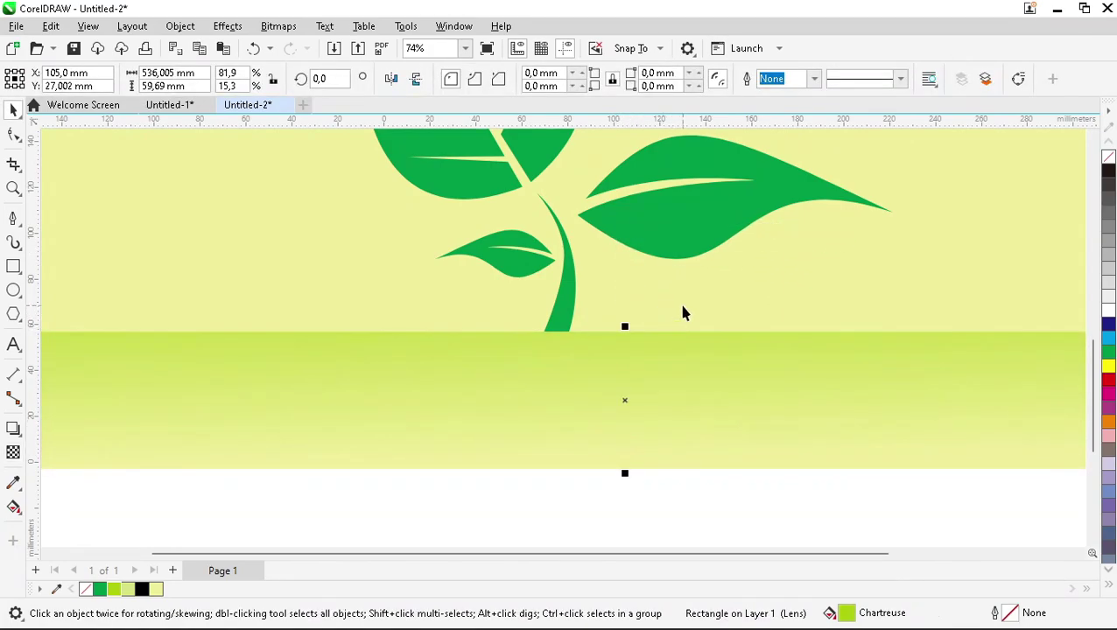
pyautogui.press('F4')
pyautogui.click(758, 254)
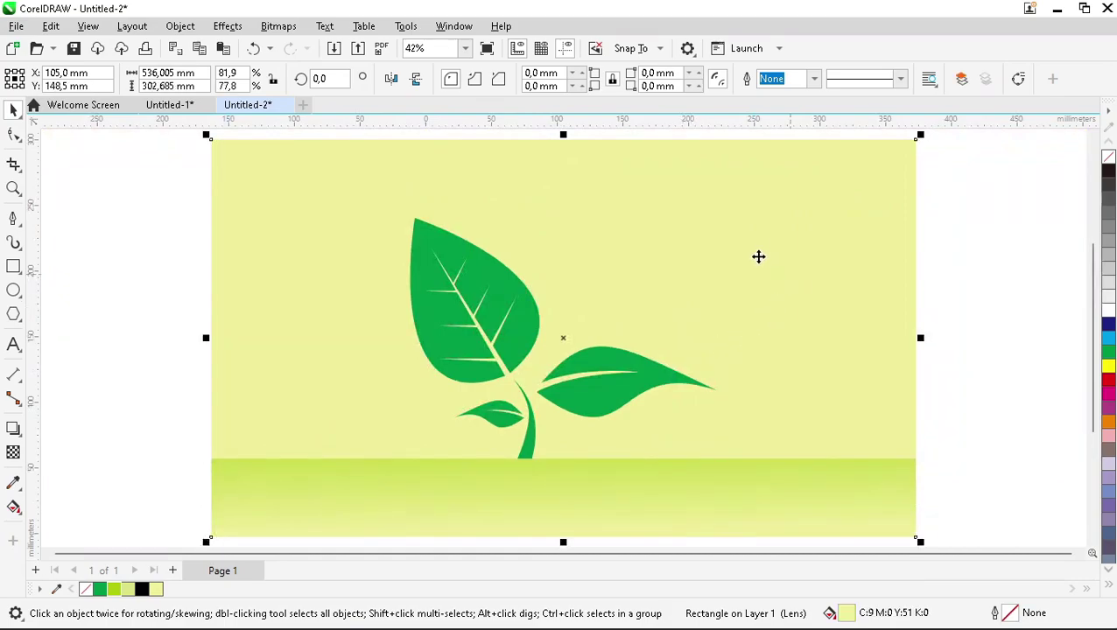
pyautogui.click(623, 394)
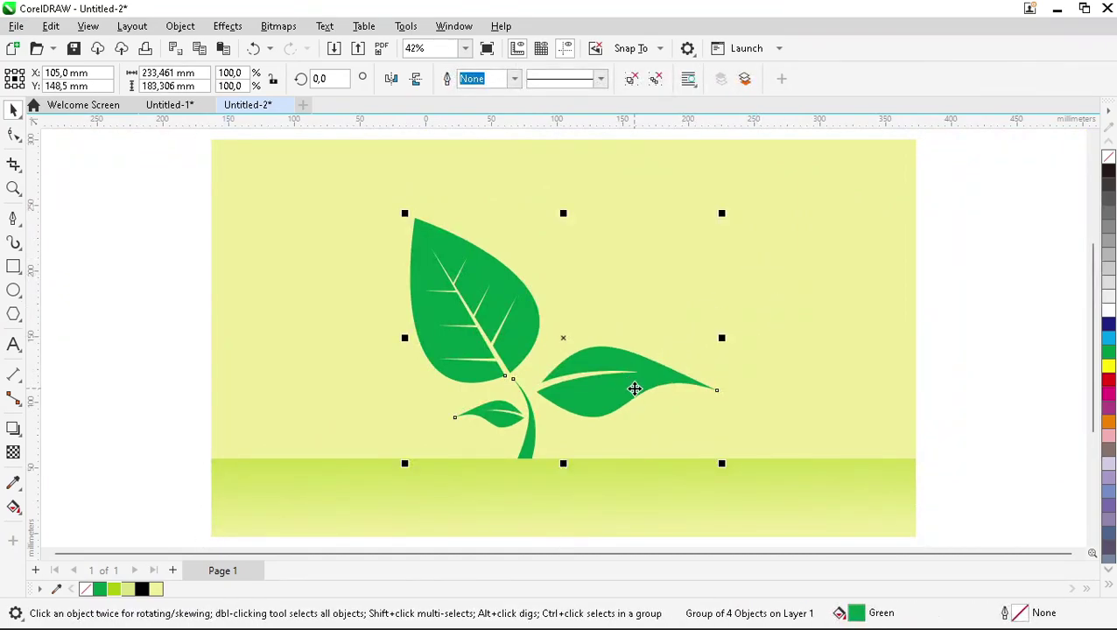
pyautogui.keyDown('shift'); pyautogui.click(802, 347); pyautogui.keyUp('shift')
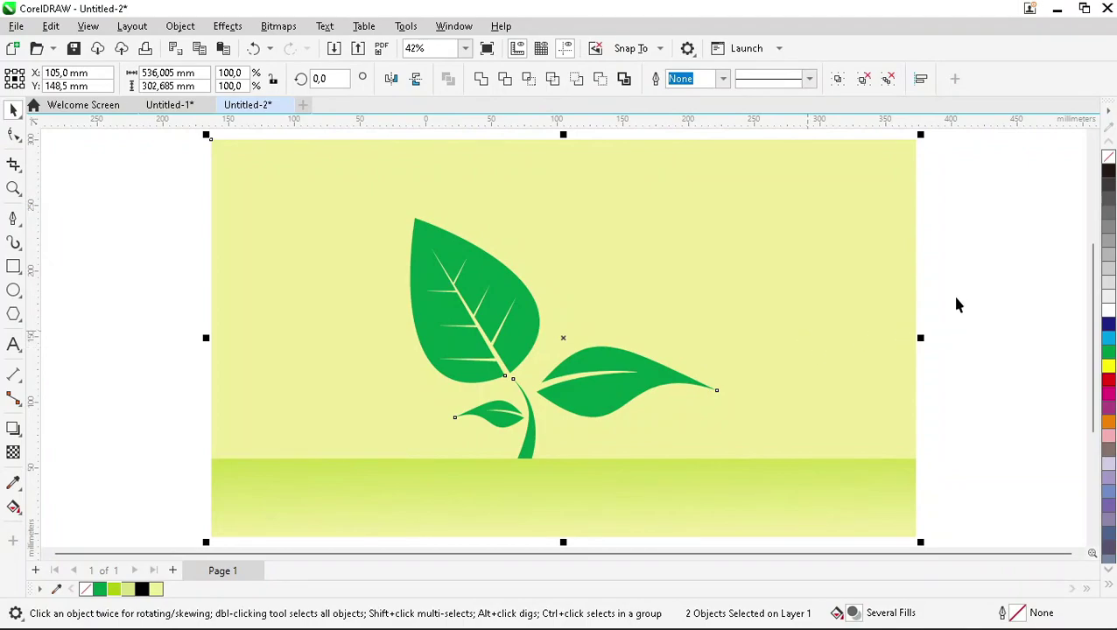
pyautogui.click(957, 313)
# Step: Ungroup the centered sprout into its separate leaves and stem
pyautogui.click(510, 344)
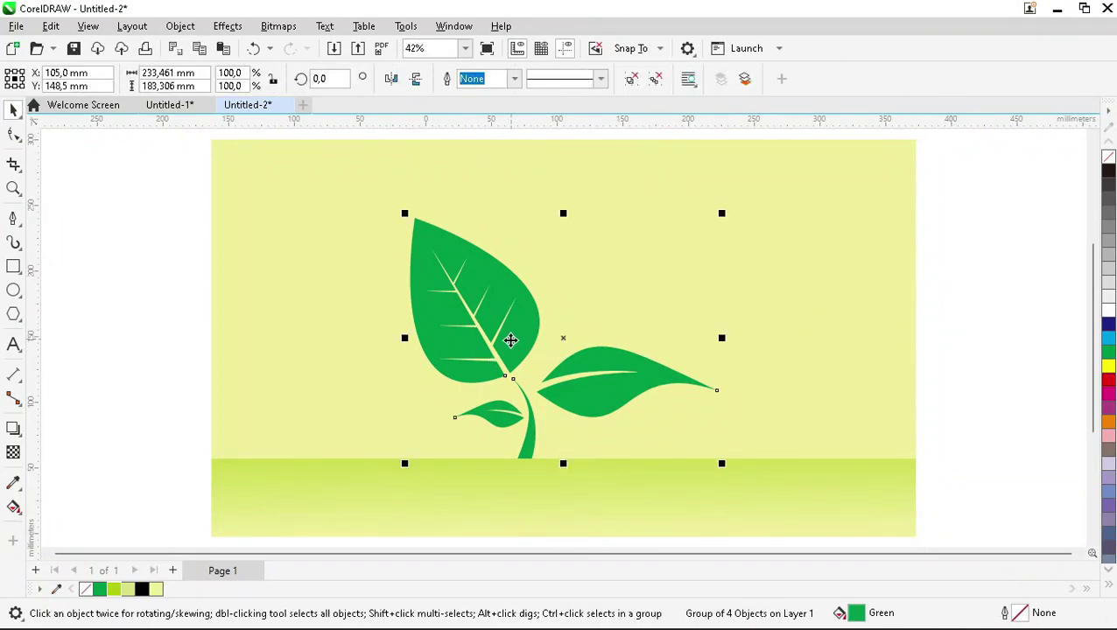
pyautogui.click(655, 81)
pyautogui.click(315, 245)
# Step: Give the veined leaf an elliptical fountain fill with a Chartreuse center fading to green at the edge
pyautogui.click(486, 320)
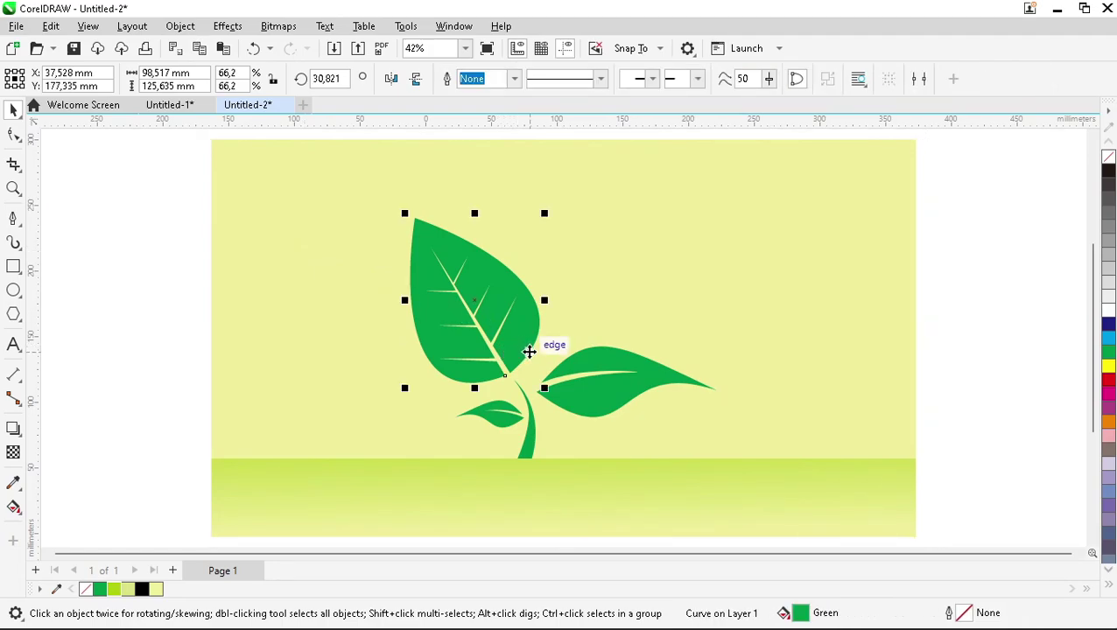
pyautogui.click(12, 508)
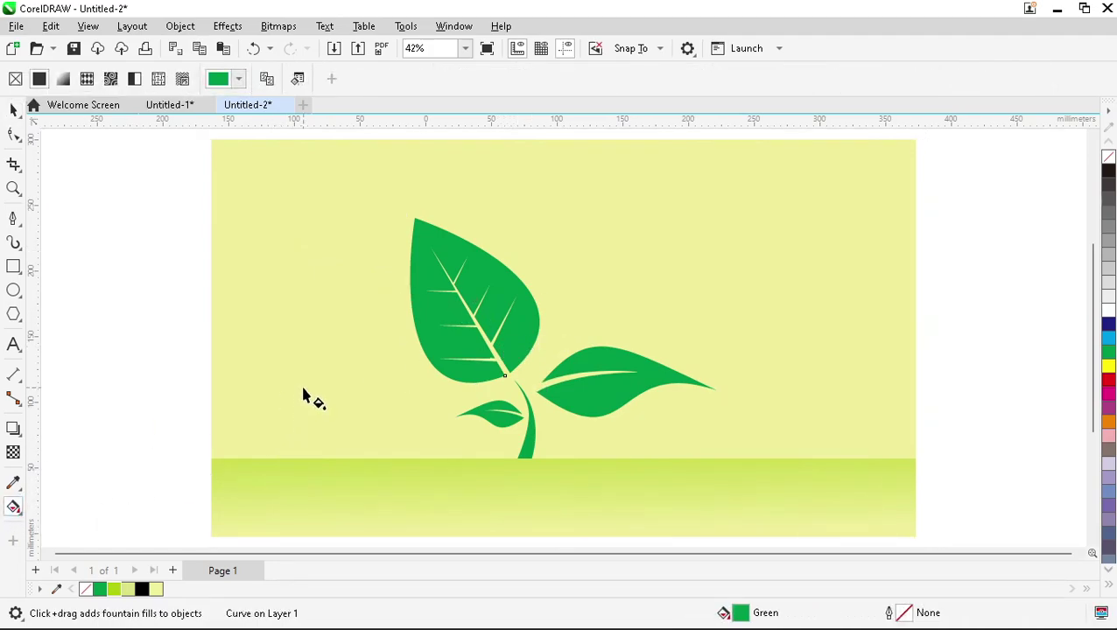
pyautogui.click(63, 79)
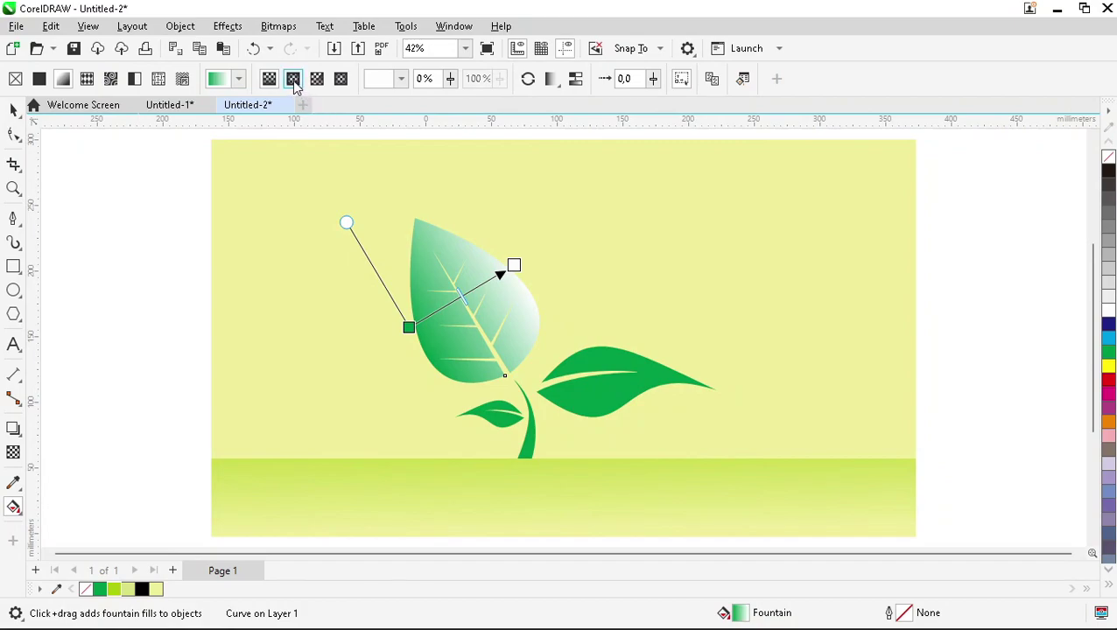
pyautogui.click(293, 80)
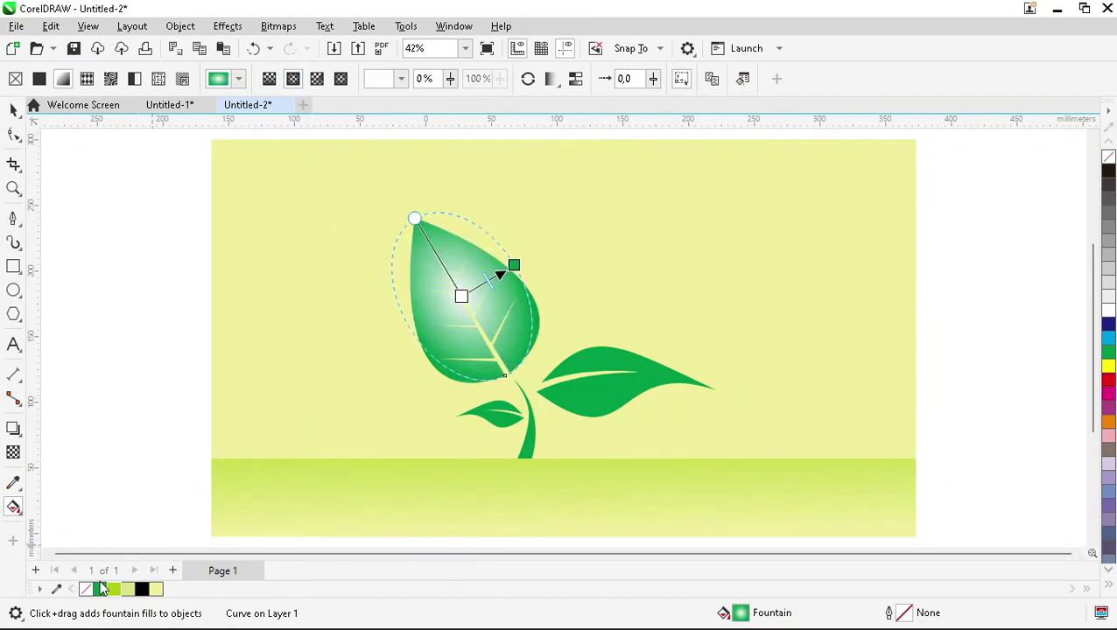
pyautogui.click(113, 589)
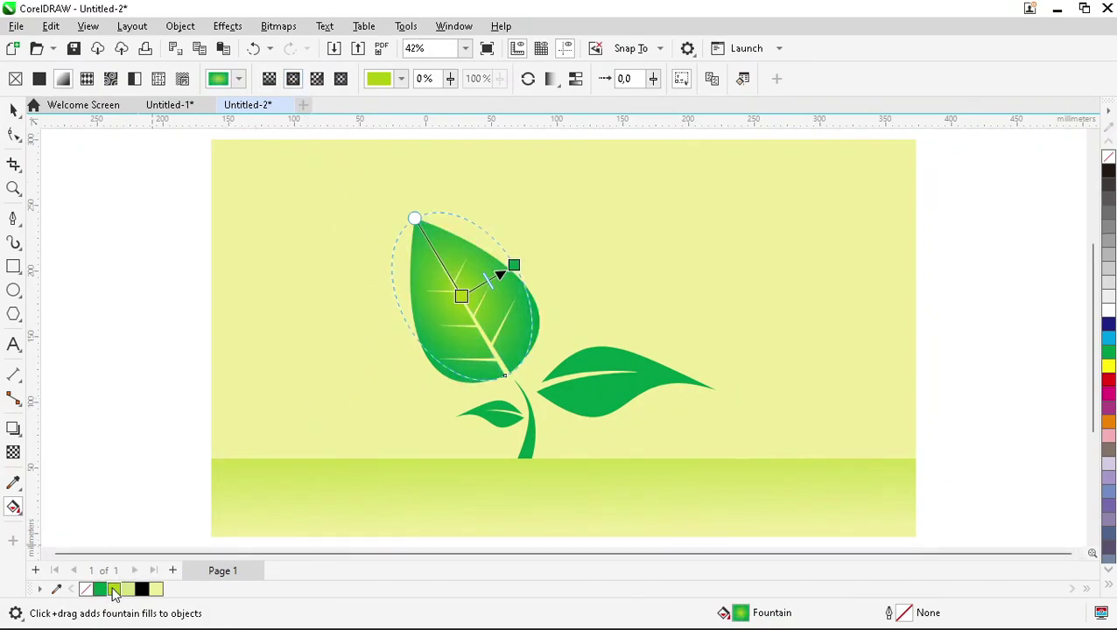
# Step: Give the large curved leaf an elliptical Chartreuse-to-green fountain fill and position its center just below the cut-out vein
pyautogui.click(589, 400)
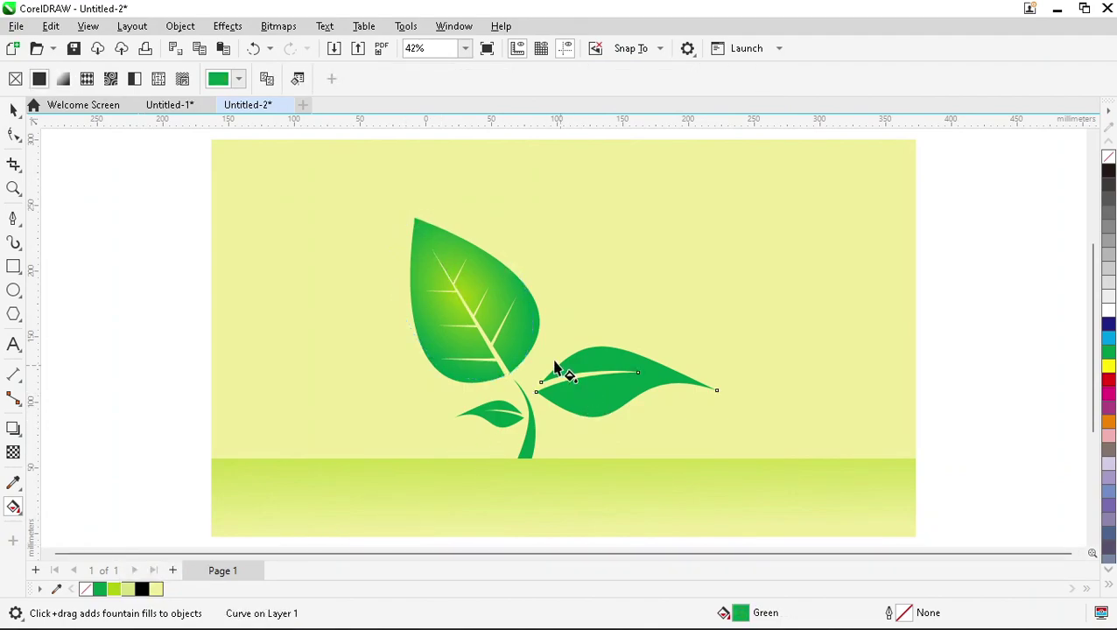
pyautogui.click(63, 80)
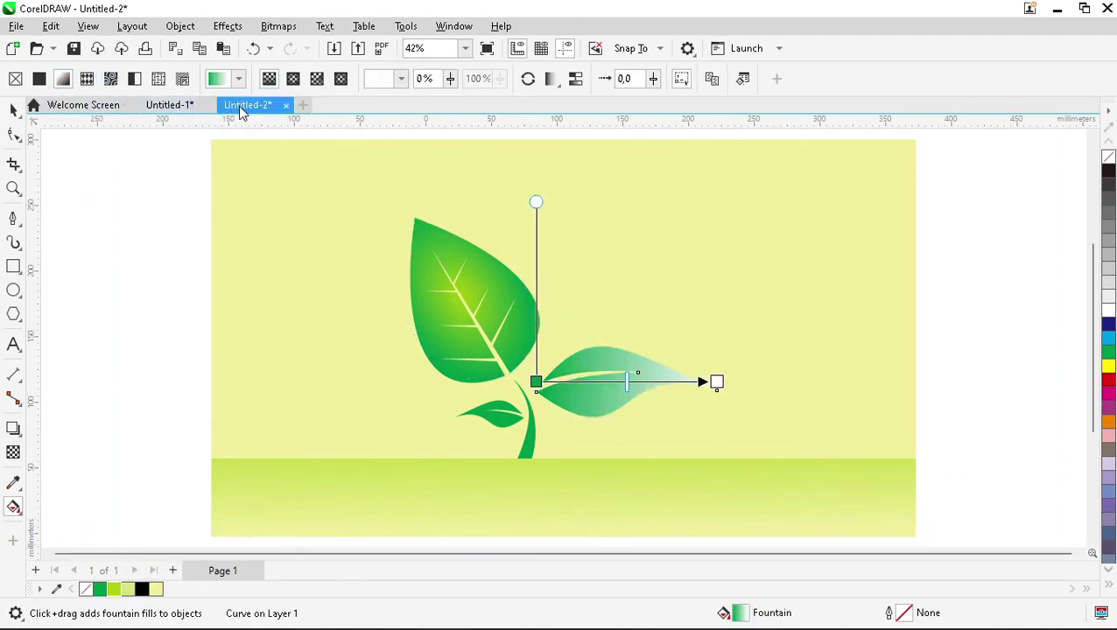
pyautogui.click(293, 80)
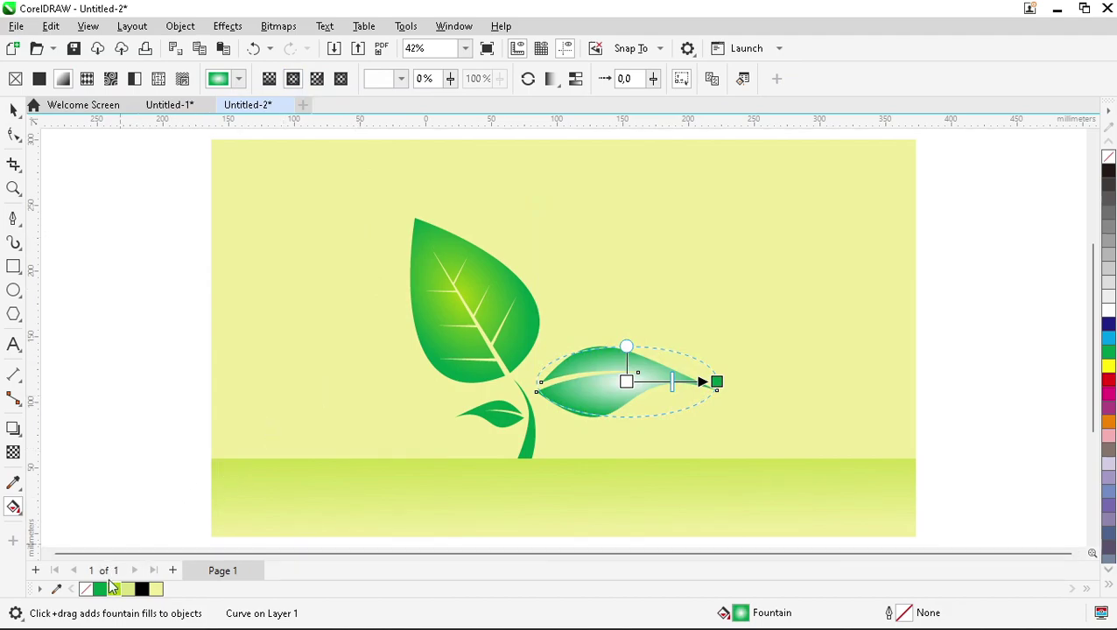
pyautogui.moveTo(114, 596); pyautogui.dragTo(630, 355)
pyautogui.scroll(2, 578, 414)
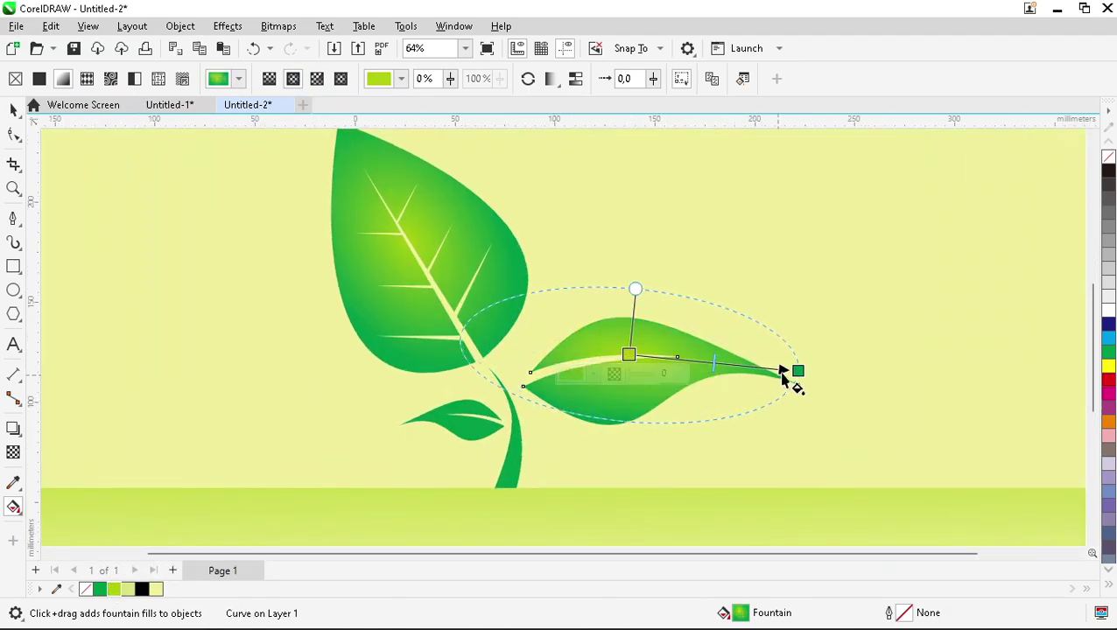
pyautogui.moveTo(629, 353); pyautogui.dragTo(628, 379)
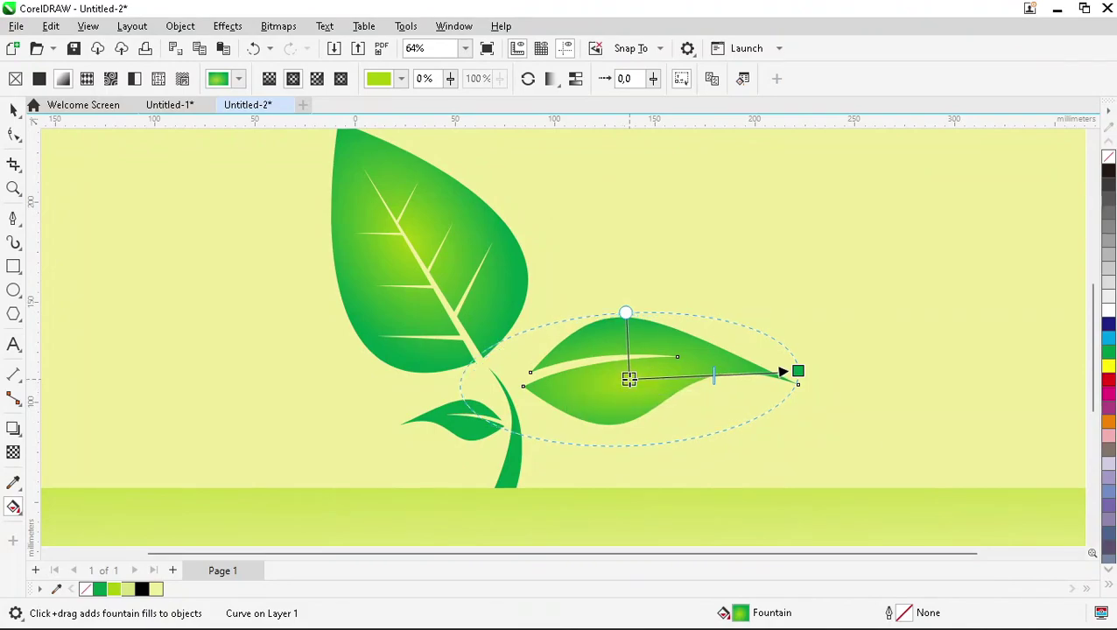
# Step: Shift the center of the veined leaf's fountain fill slightly toward the leaf's outer side
pyautogui.click(399, 276)
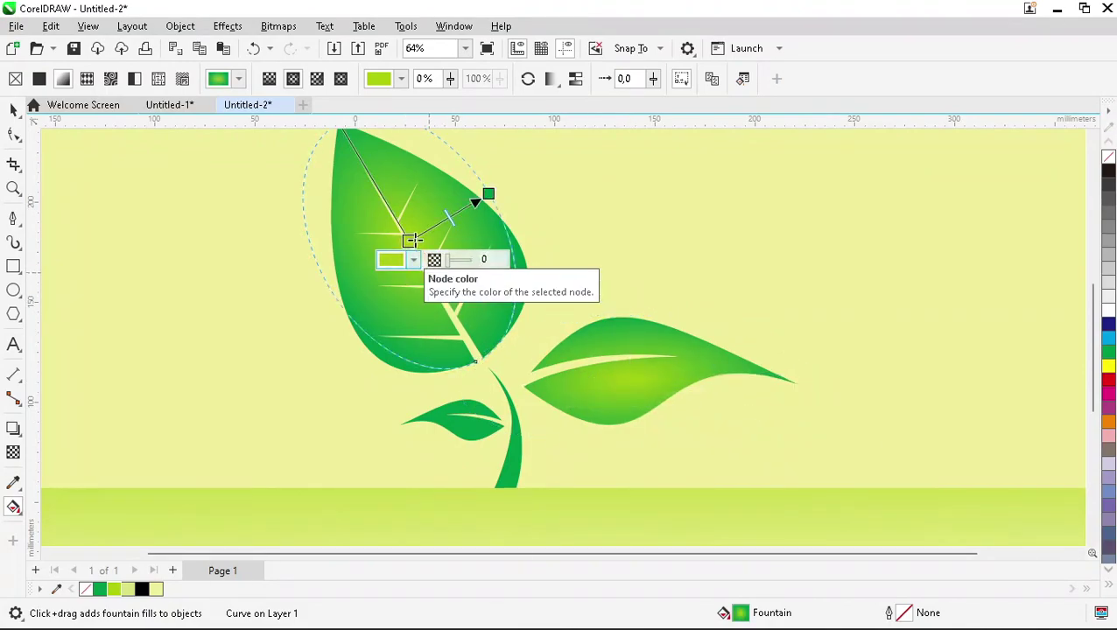
pyautogui.moveTo(408, 239)
pyautogui.mouseDown()
pyautogui.moveTo(429, 282)
pyautogui.moveTo(439, 244)
pyautogui.moveTo(411, 225)
pyautogui.moveTo(420, 235)
pyautogui.moveTo(408, 239)
pyautogui.mouseUp()
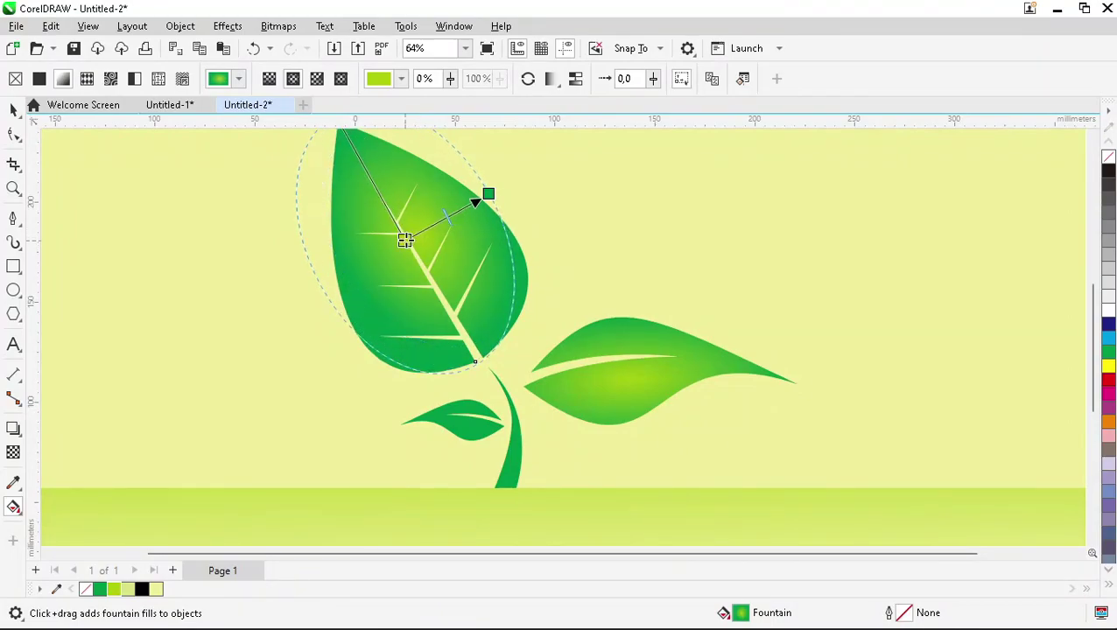
# Step: Stretch the veined leaf's elliptical fountain fill along the leaf's length so that it reaches past the leaf tip
pyautogui.scroll(-2, 495, 294)
pyautogui.scroll(2, 429, 234)
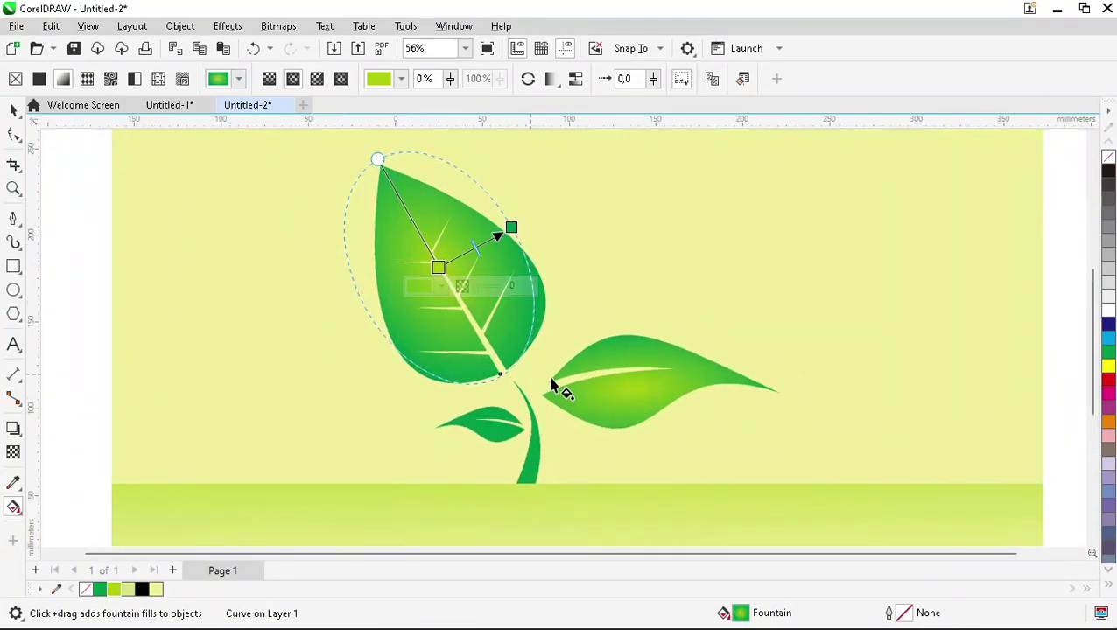
pyautogui.scroll(-3, 561, 391)
pyautogui.scroll(2, 451, 245)
pyautogui.moveTo(450, 258); pyautogui.dragTo(429, 225)
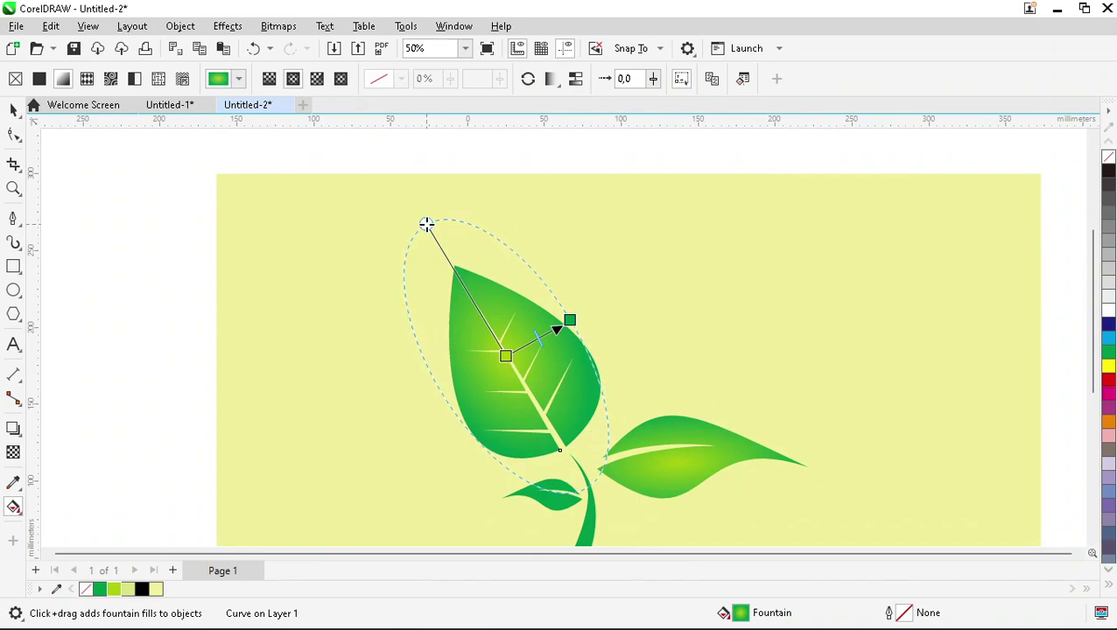
pyautogui.scroll(-2, 420, 263)
pyautogui.click(364, 298)
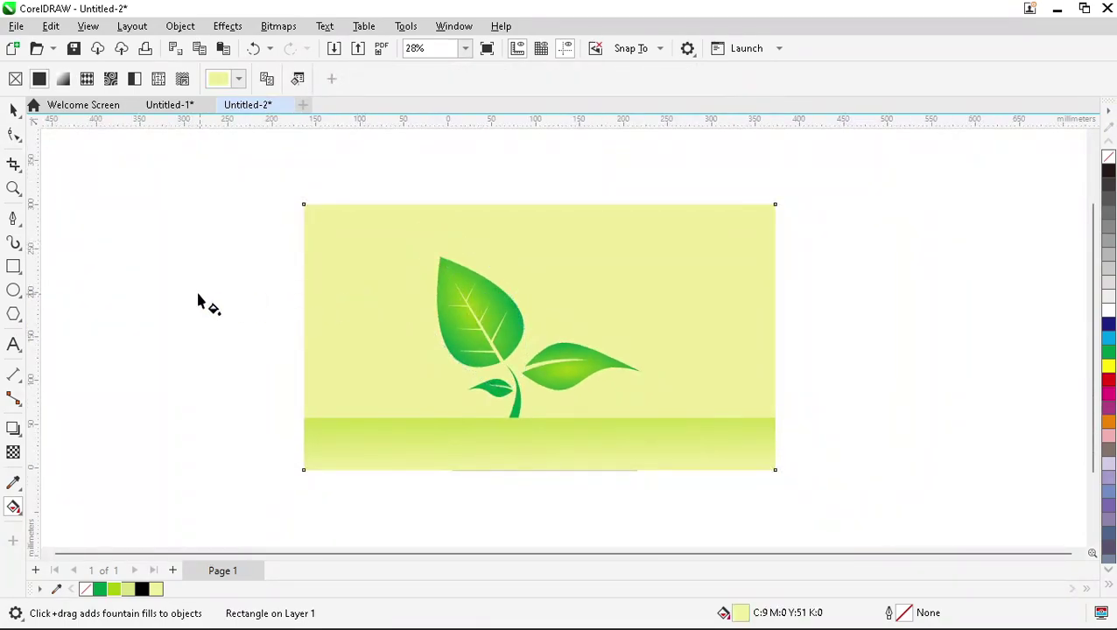
pyautogui.press('space')
# Step: Give the small leaf an elliptical fountain fill with a Chartreuse center below the cut-out vein fading to green at the leaf's tip
pyautogui.scroll(-2, 456, 341)
pyautogui.scroll(3, 477, 355)
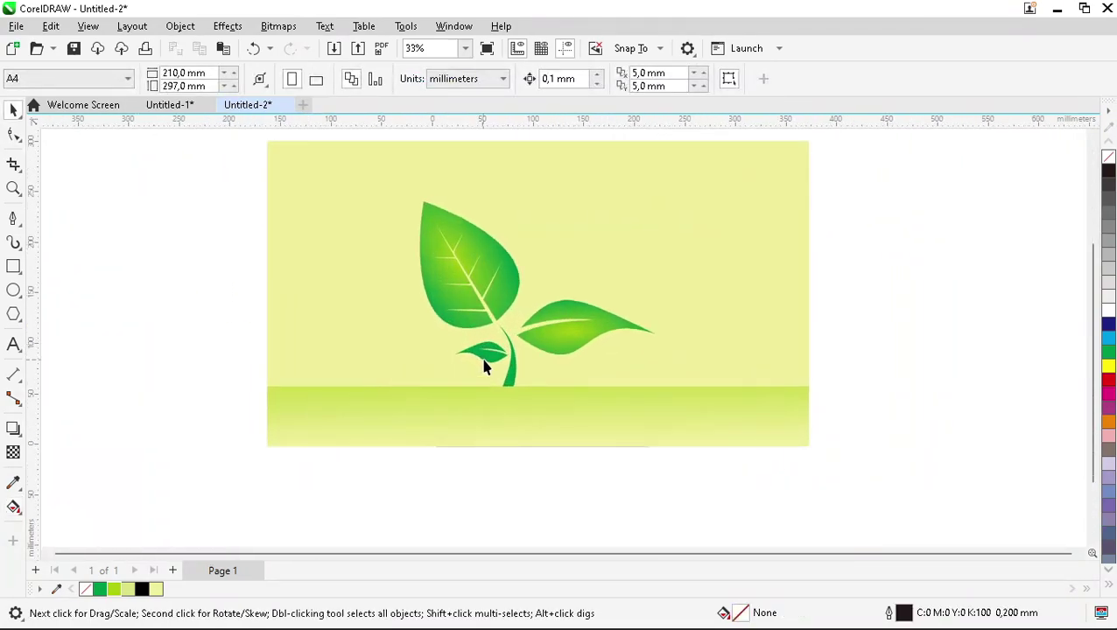
pyautogui.click(491, 361)
pyautogui.scroll(5, 490, 364)
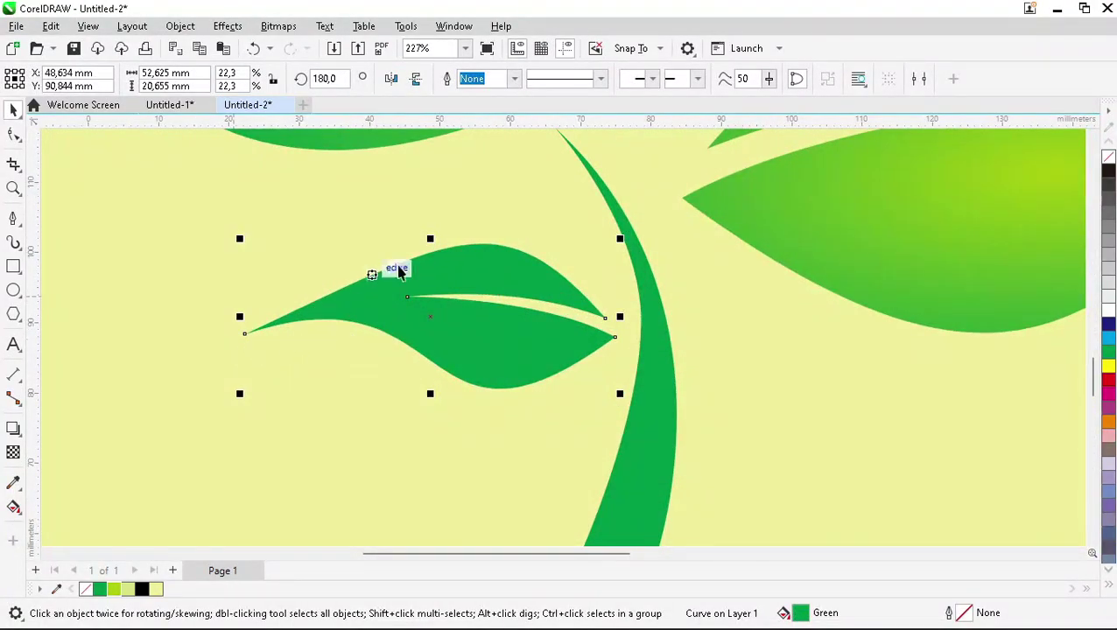
pyautogui.click(13, 509)
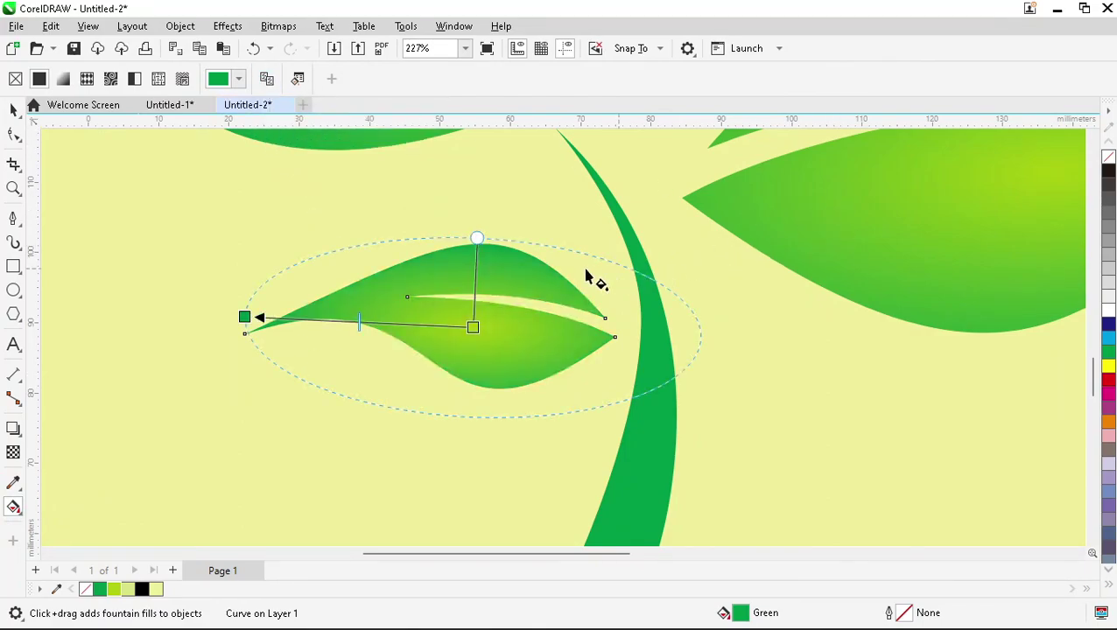
pyautogui.press('space')
pyautogui.click(306, 220)
# Step: Undo the accidental move of the pale yellow background rectangle and lock the rectangle in place
pyautogui.scroll(-4, 554, 282)
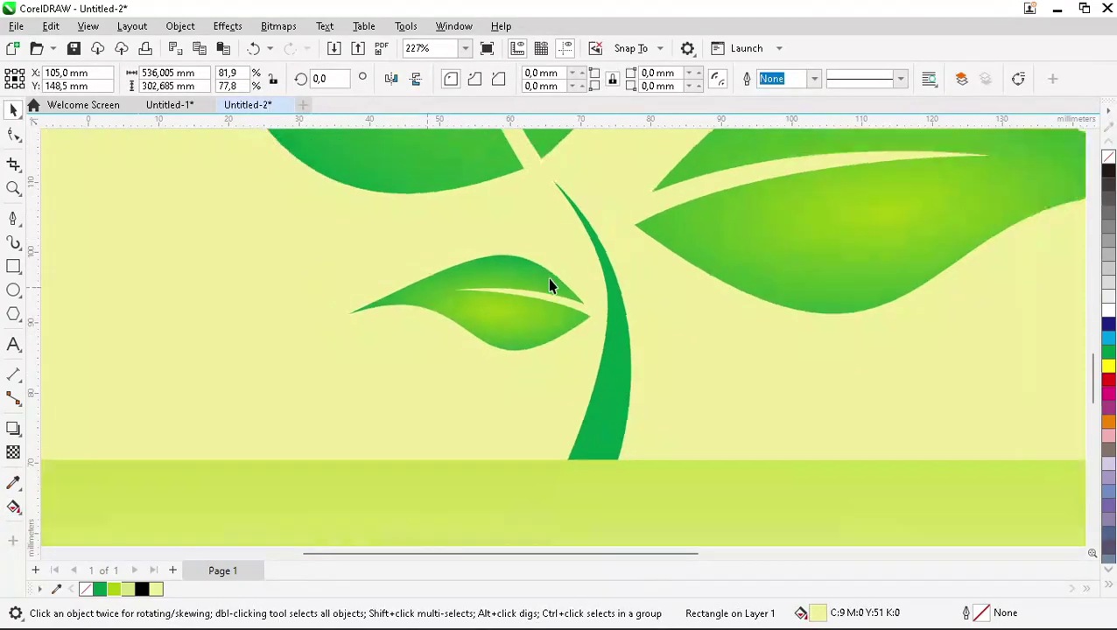
pyautogui.scroll(-3, 588, 332)
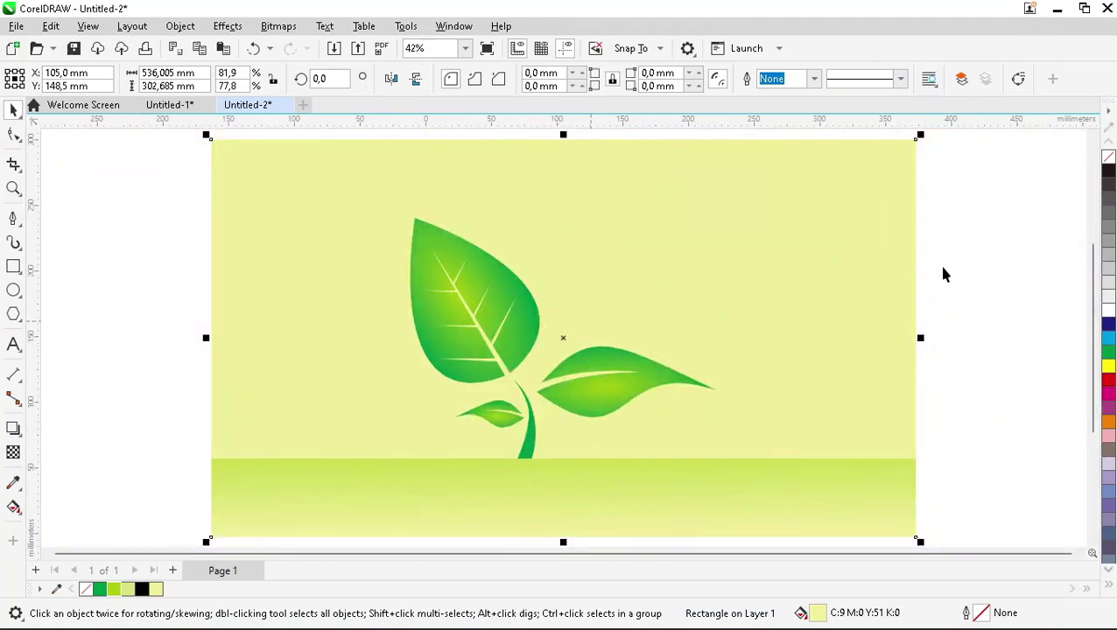
pyautogui.click(990, 257)
pyautogui.scroll(-1, 456, 259)
pyautogui.moveTo(326, 194); pyautogui.dragTo(734, 441)
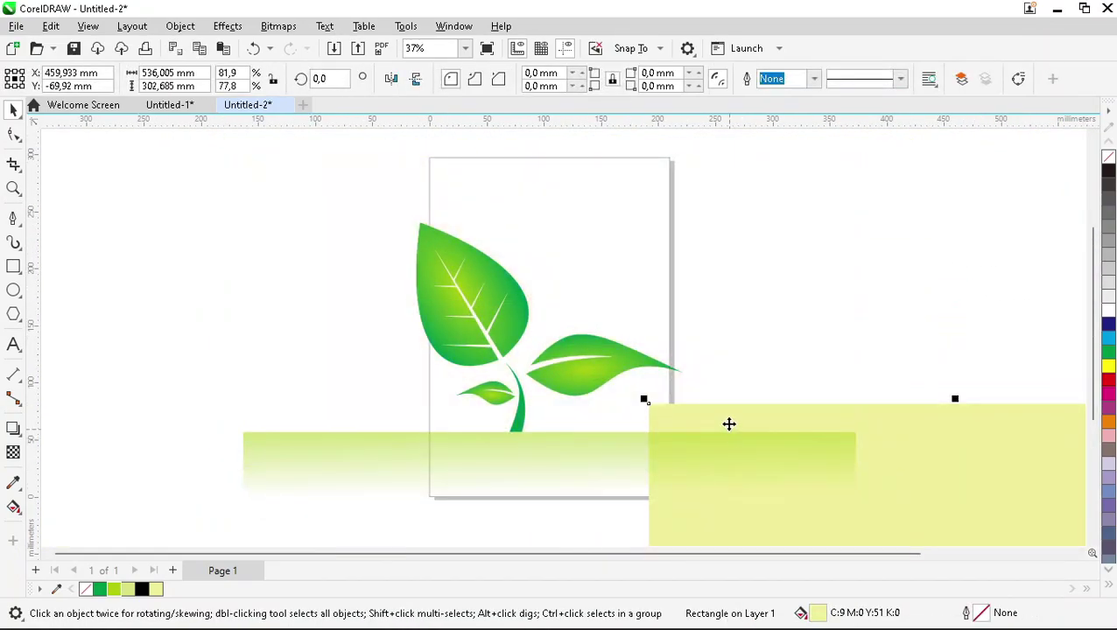
pyautogui.hotkey('ctrl', 'z')
pyautogui.rightClick(644, 253)
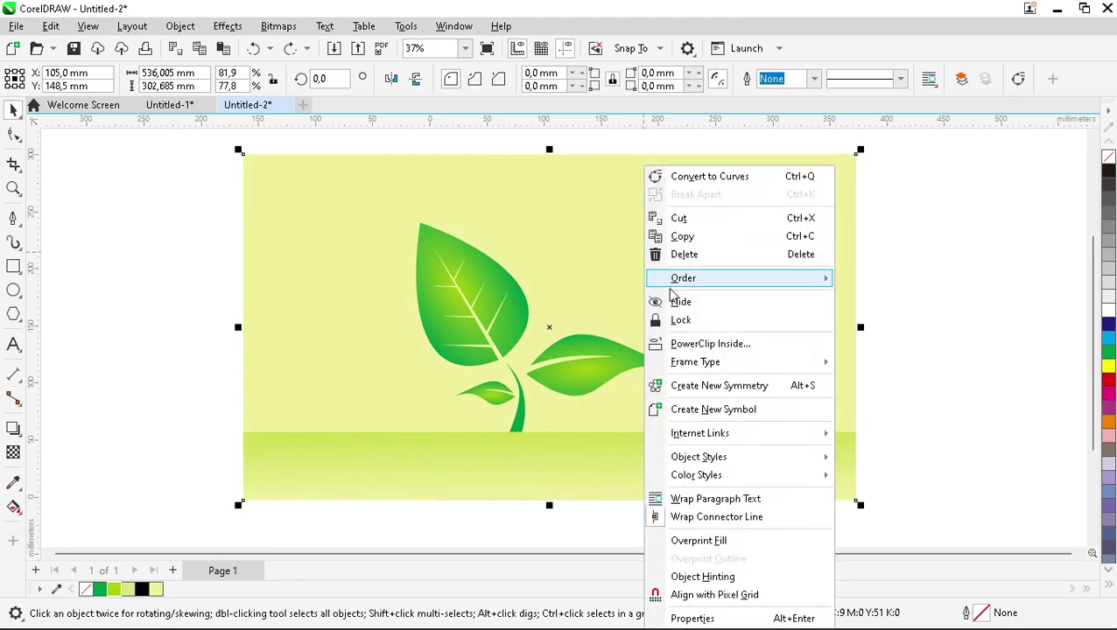
pyautogui.click(682, 320)
pyautogui.click(967, 267)
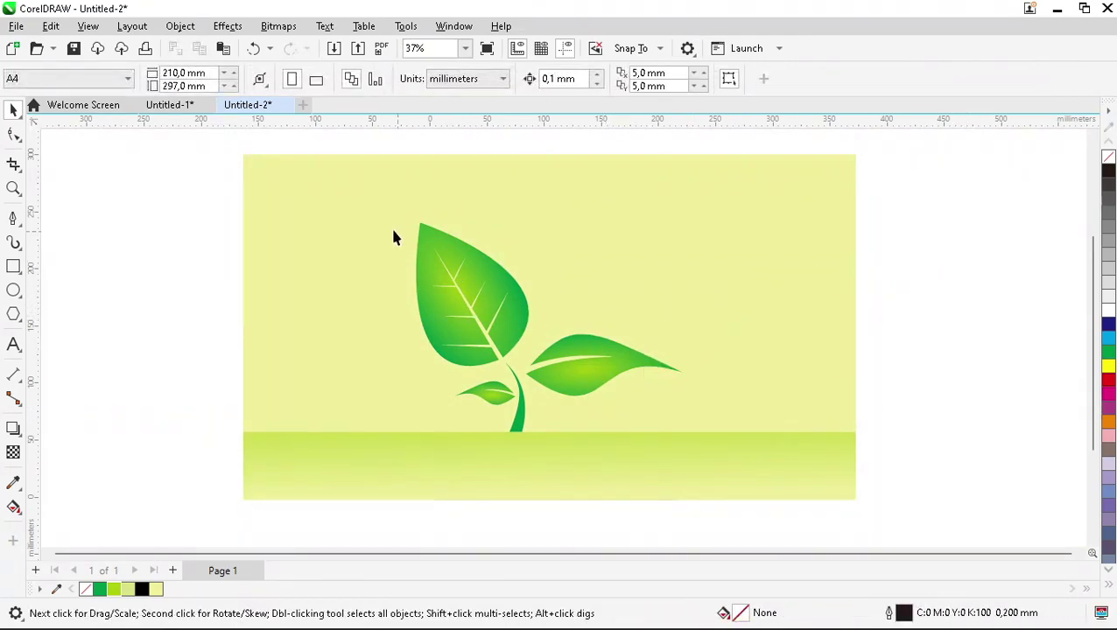
# Step: Group the leaves and stem and make a black-filled copy of the group about 230 mm beside the original
pyautogui.moveTo(547, 386); pyautogui.dragTo(753, 491)
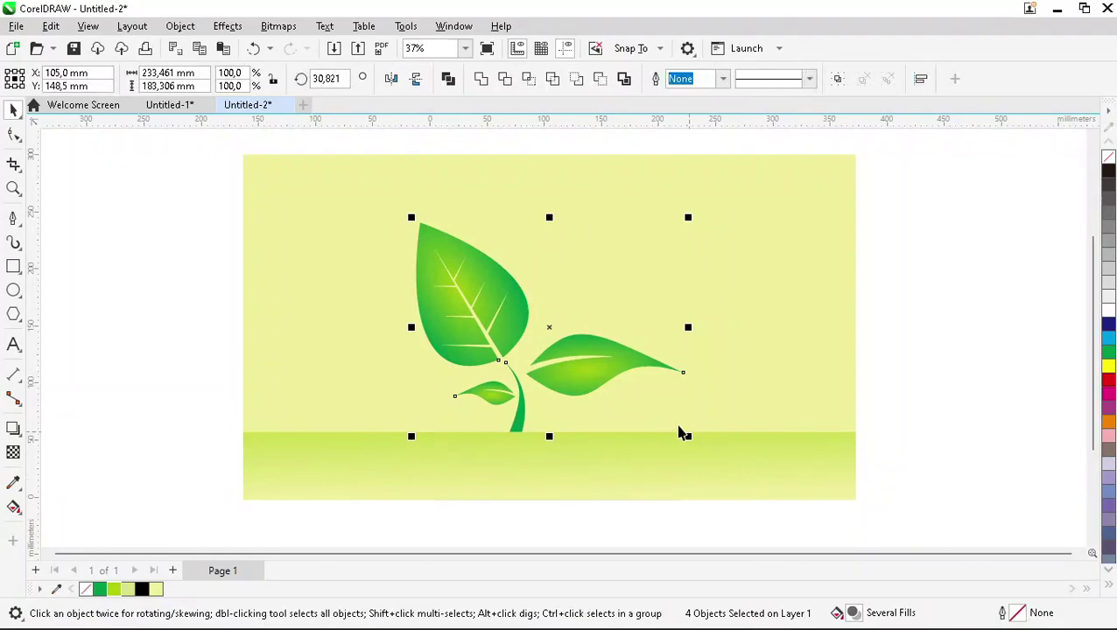
pyautogui.hotkey('ctrl', 'g')
pyautogui.moveTo(531, 346); pyautogui.dragTo(768, 336)
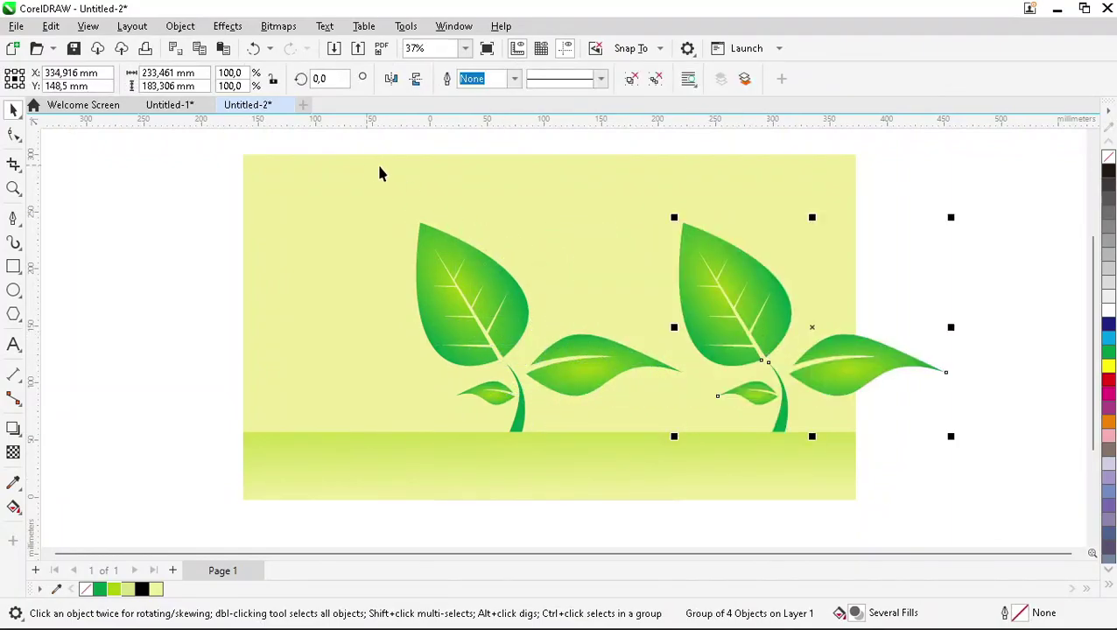
pyautogui.click(143, 589)
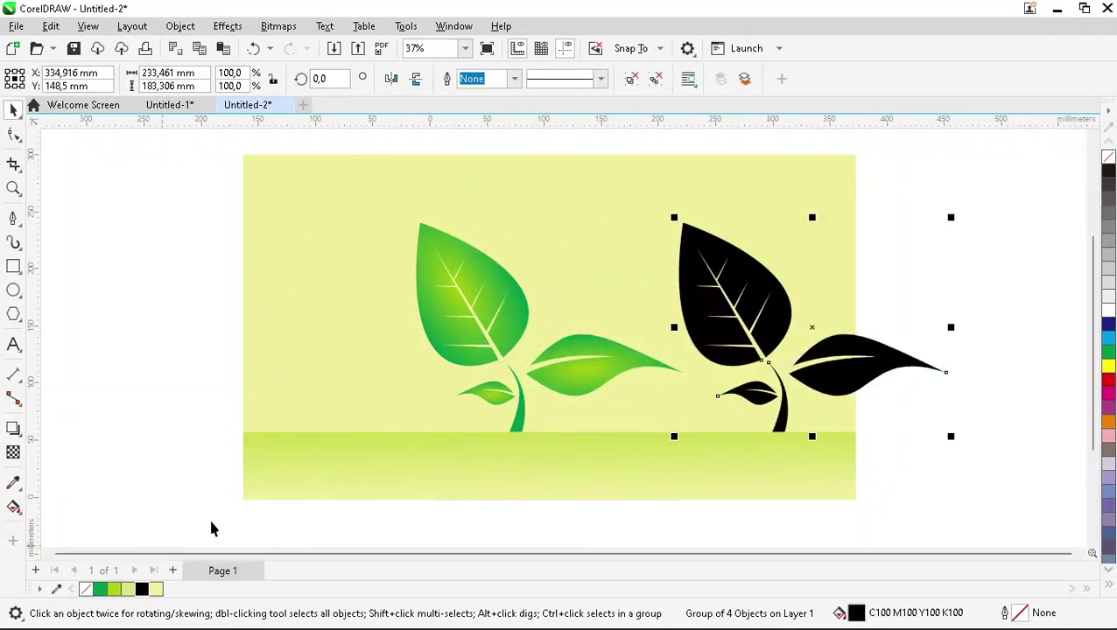
# Step: Convert the black sprout copy to a 300 dpi CMYK bitmap with anti-aliasing and a transparent background
pyautogui.click(278, 27)
pyautogui.click(289, 46)
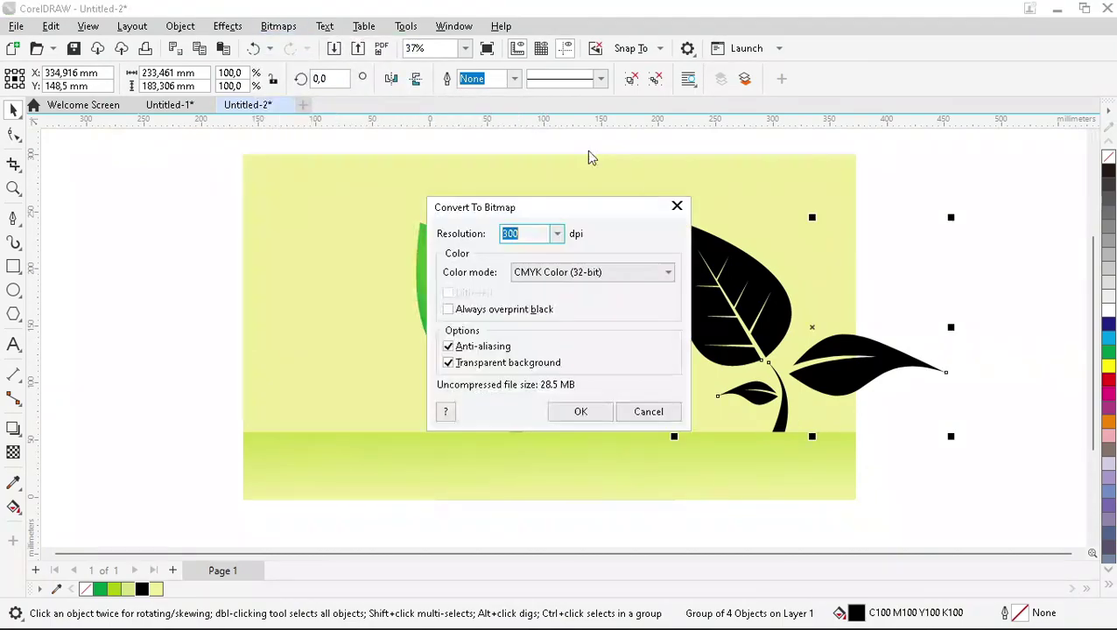
pyautogui.click(575, 412)
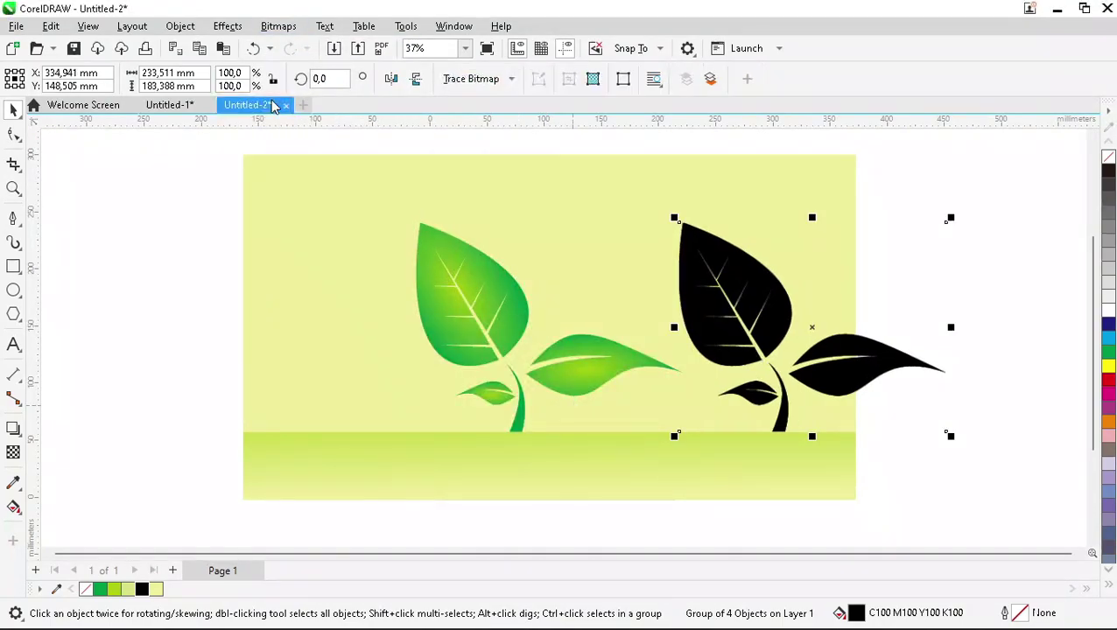
# Step: Apply a Gaussian blur with a radius of 63 pixels to the black sprout bitmap
pyautogui.click(227, 26)
pyautogui.moveTo(249, 130)
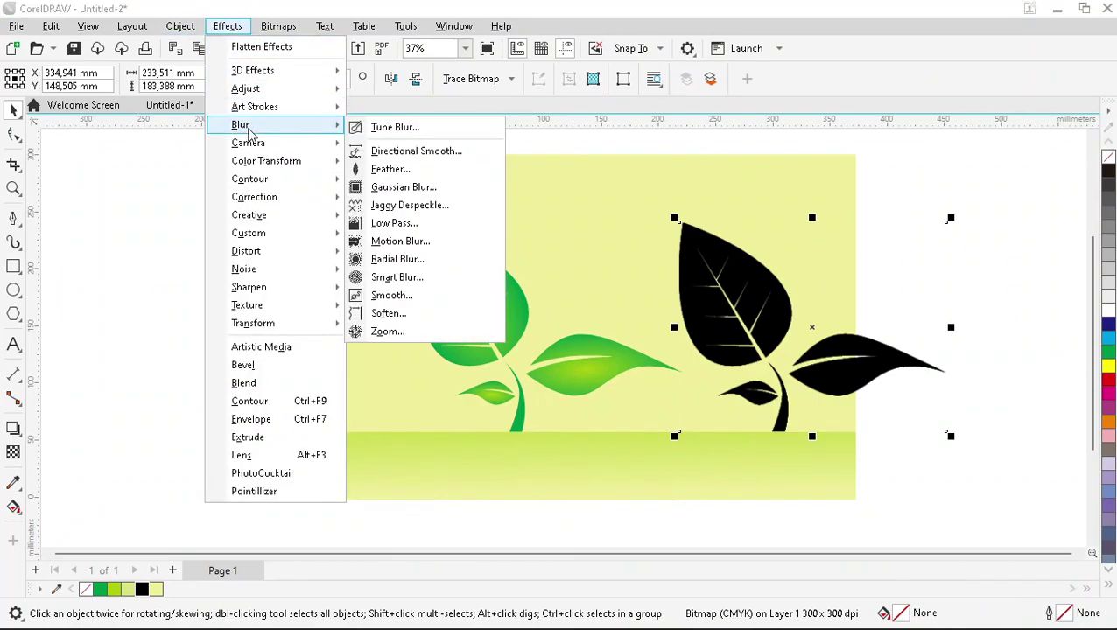
pyautogui.click(425, 187)
pyautogui.moveTo(536, 256); pyautogui.dragTo(514, 171)
pyautogui.moveTo(587, 145); pyautogui.dragTo(553, 146)
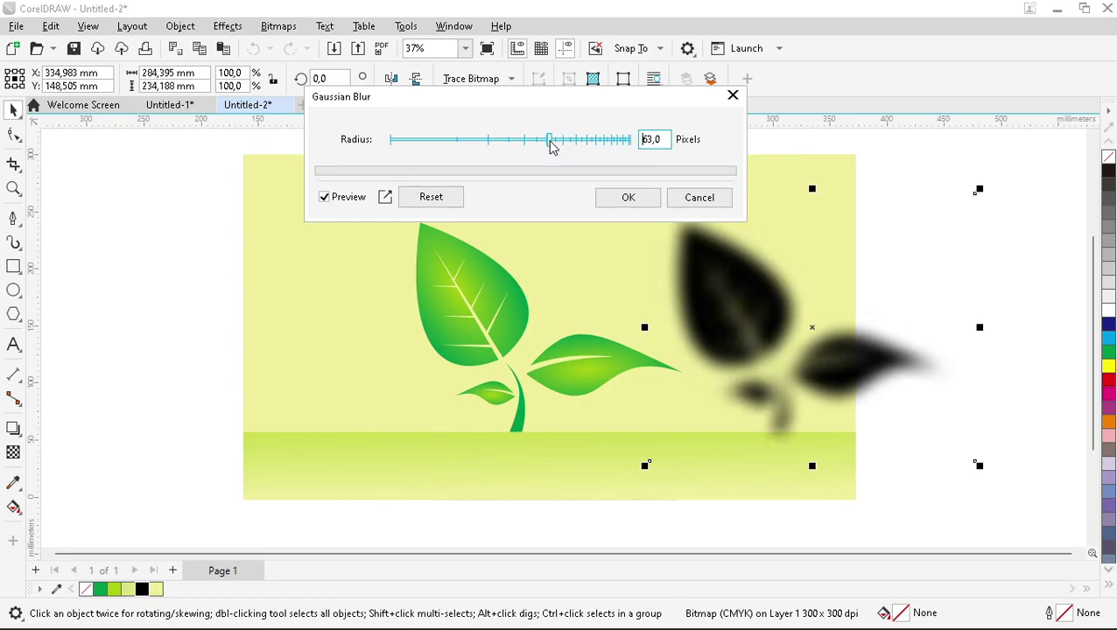
pyautogui.click(646, 202)
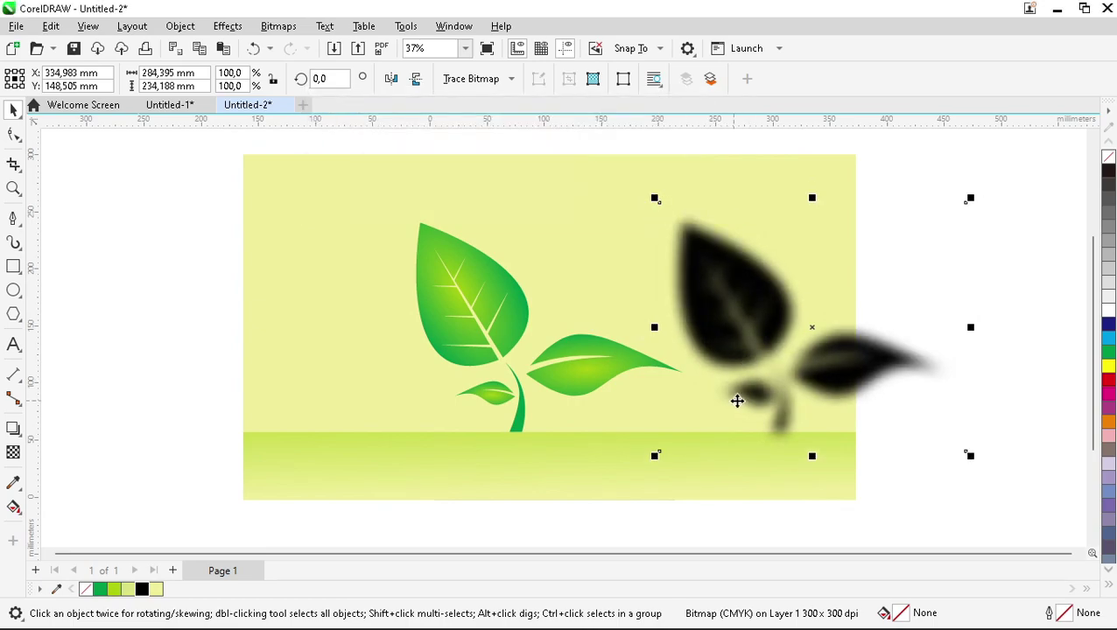
# Step: Move the blurred black sprout horizontally onto the green sprout so that their outlines overlap
pyautogui.scroll(2, 830, 456)
pyautogui.moveTo(826, 463); pyautogui.dragTo(292, 464)
pyautogui.scroll(-1, 347, 329)
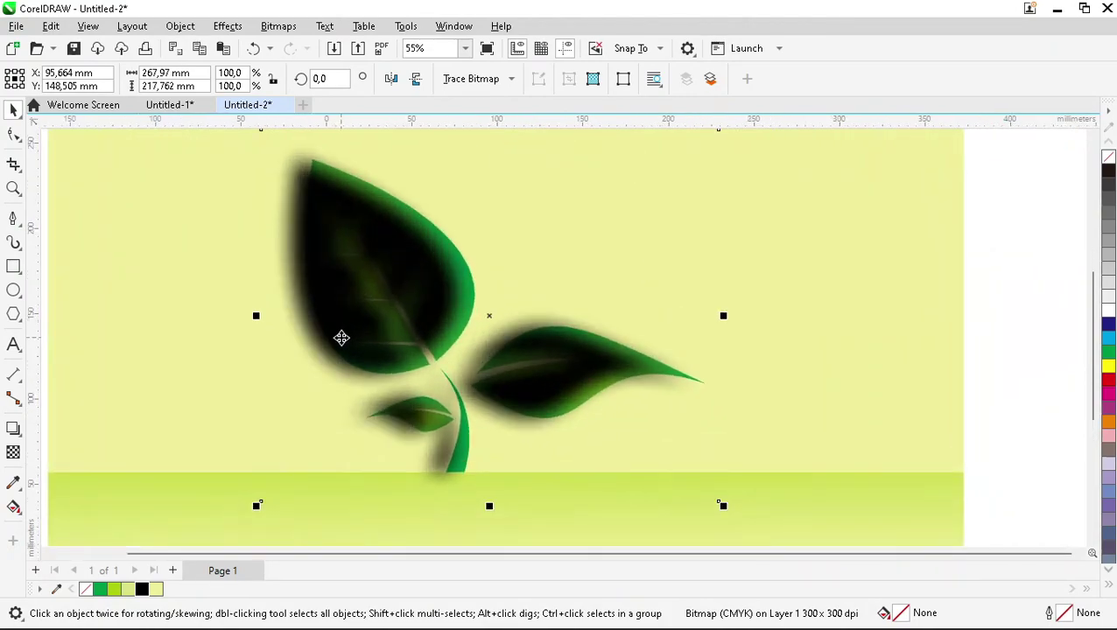
pyautogui.moveTo(342, 338)
pyautogui.mouseDown()
pyautogui.moveTo(354, 344)
pyautogui.moveTo(352, 332)
pyautogui.mouseUp()
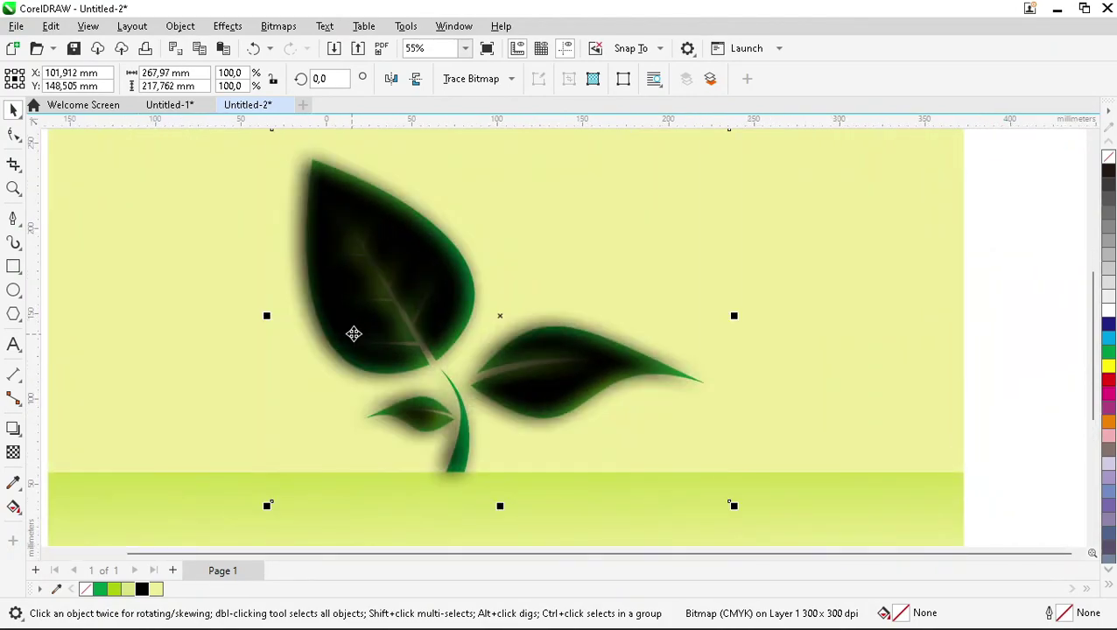
# Step: Flatten the blurred shadow from its upper edge to a height of about 89 mm, keeping its full width
pyautogui.scroll(-2, 480, 325)
pyautogui.moveTo(490, 207); pyautogui.dragTo(491, 349)
pyautogui.scroll(-1, 446, 348)
pyautogui.scroll(3, 447, 348)
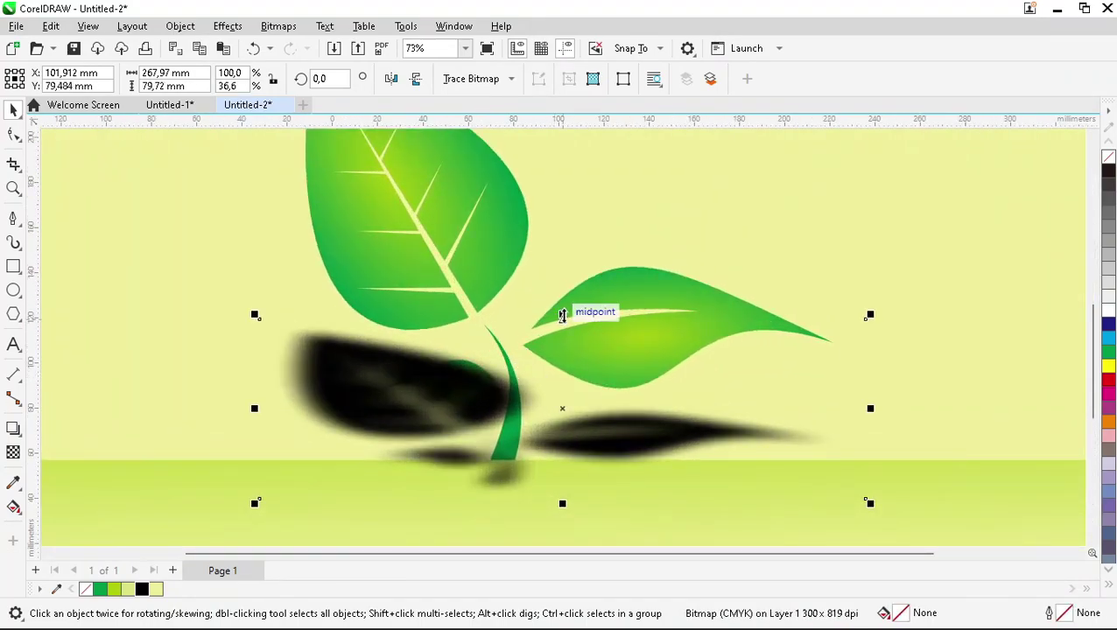
pyautogui.moveTo(562, 316); pyautogui.dragTo(565, 288)
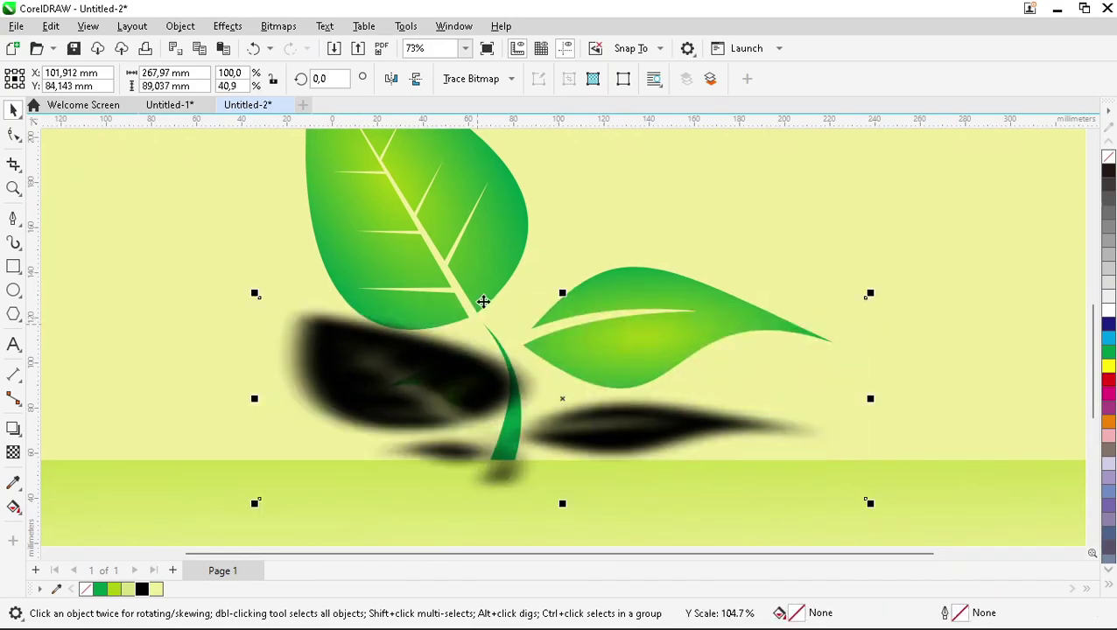
# Step: Raise the flattened shadow about 11 mm so that its base meets the foot of the stem
pyautogui.scroll(-2, 448, 354)
pyautogui.scroll(3, 451, 354)
pyautogui.moveTo(508, 361); pyautogui.dragTo(508, 328)
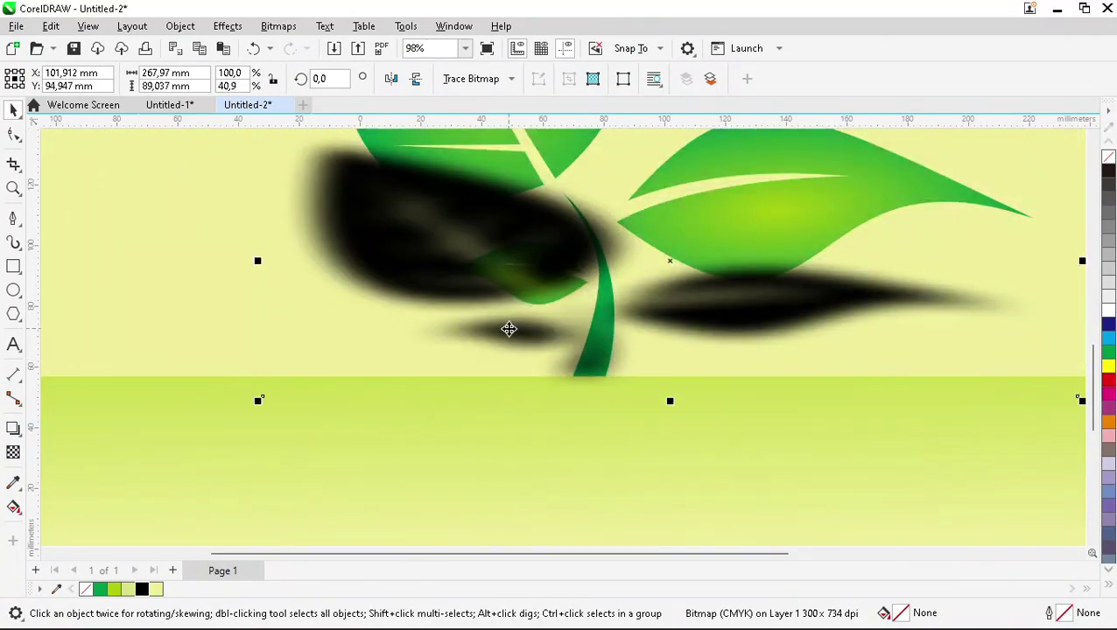
# Step: Bring the green sprout group to the front, above the shadow
pyautogui.scroll(-3, 540, 319)
pyautogui.click(495, 203)
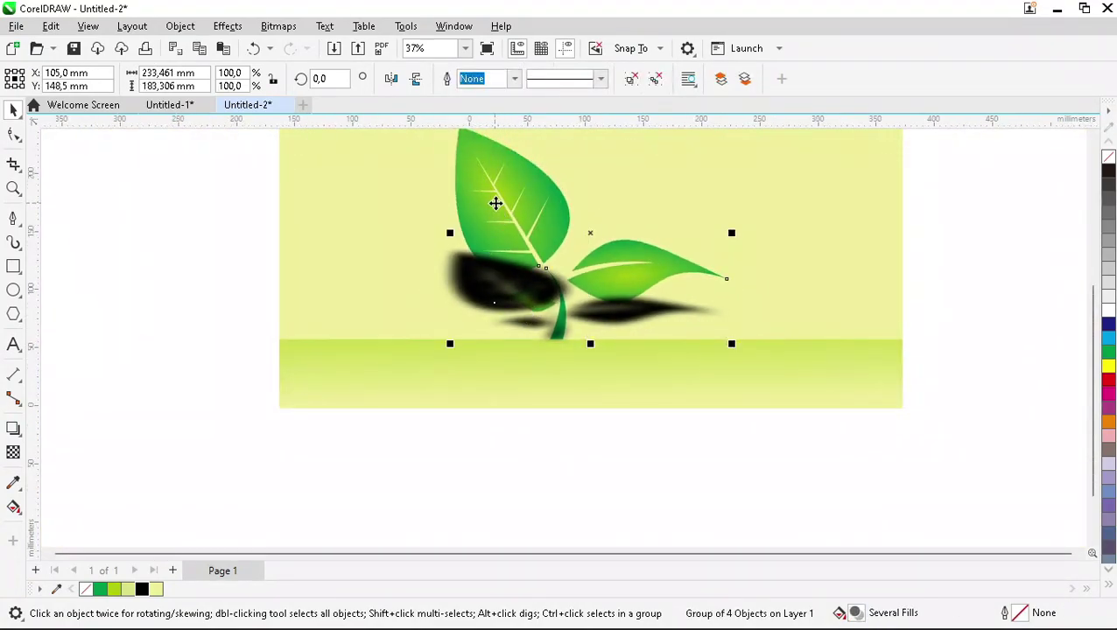
pyautogui.hotkey('shift', 'pageup')
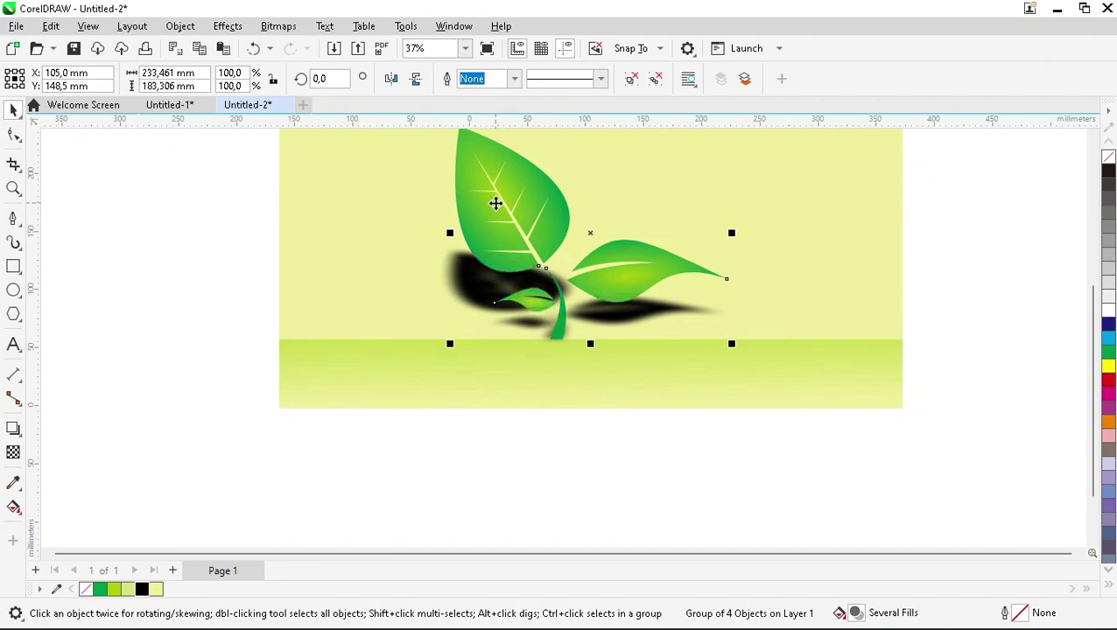
# Step: Apply a uniform transparency of 77 to the blurred shadow and deselect it
pyautogui.click(473, 299)
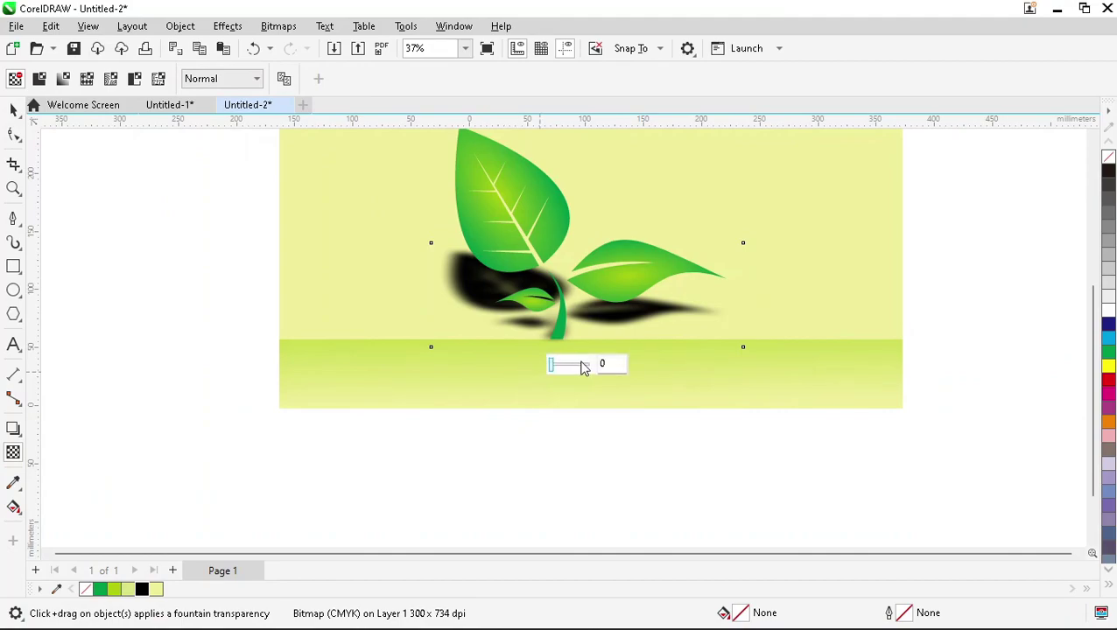
pyautogui.moveTo(558, 369); pyautogui.dragTo(584, 372)
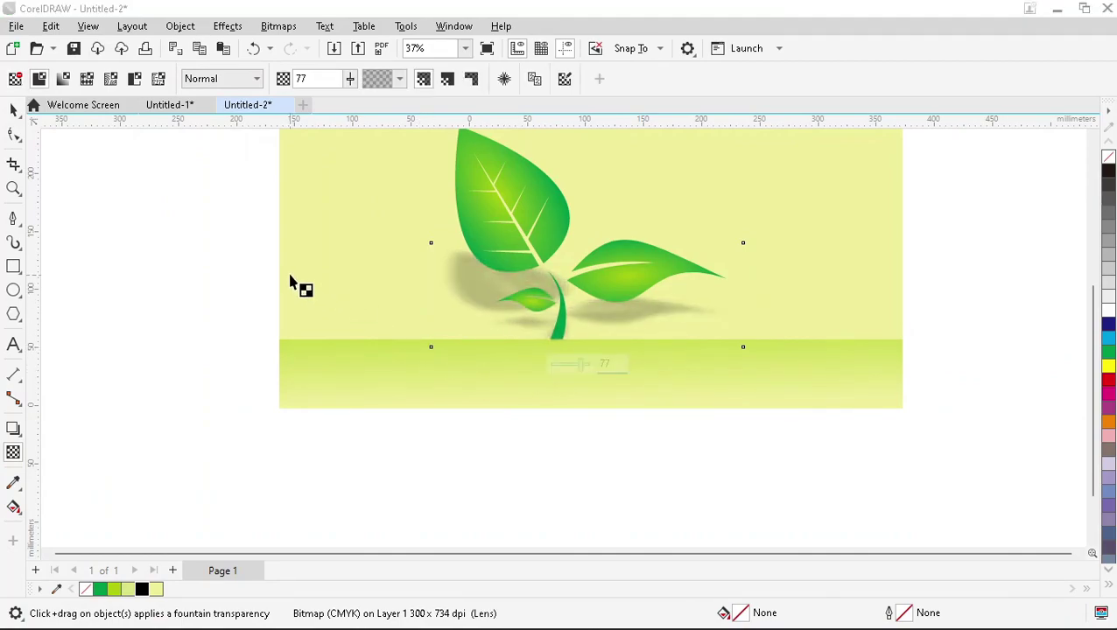
pyautogui.click(200, 254)
pyautogui.press('space')
pyautogui.press('F4')
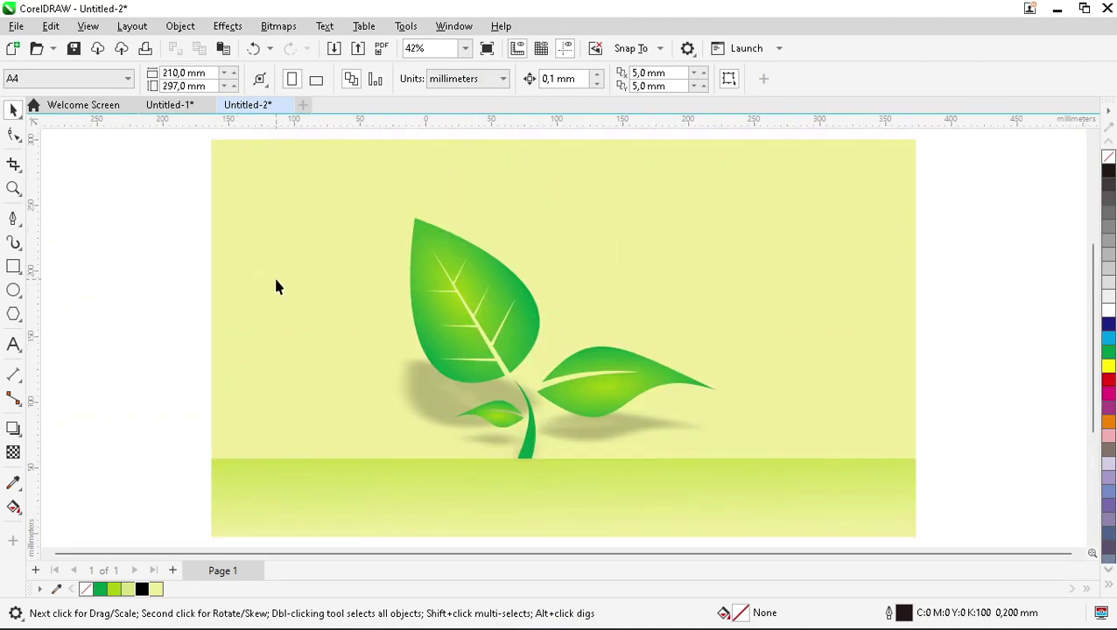
# Step: Draw a flat ellipse about 55 × 12 mm around the foot of the stem and fill it black
pyautogui.scroll(-1, 517, 424)
pyautogui.scroll(3, 536, 410)
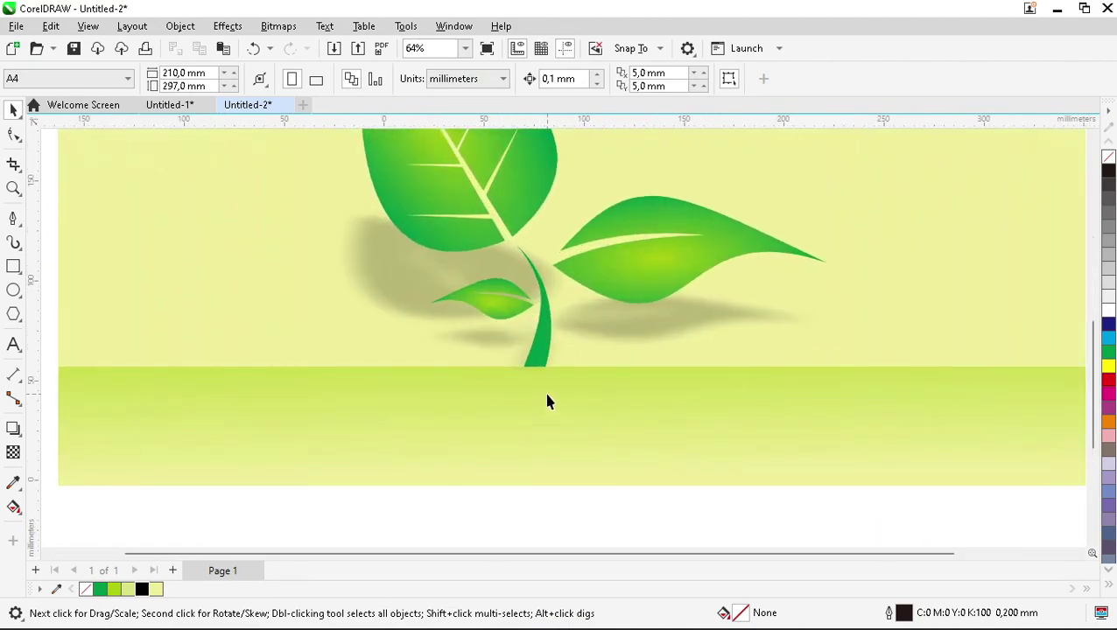
pyautogui.press('z')
pyautogui.moveTo(362, 269); pyautogui.dragTo(758, 455)
pyautogui.press('space')
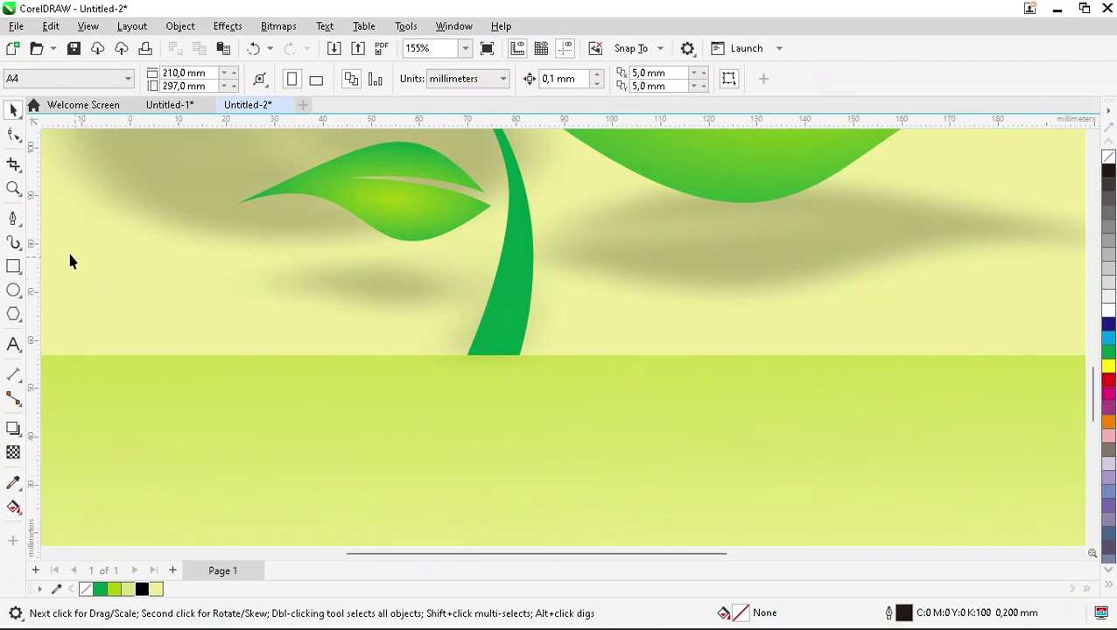
pyautogui.click(13, 290)
pyautogui.moveTo(357, 331); pyautogui.dragTo(623, 387)
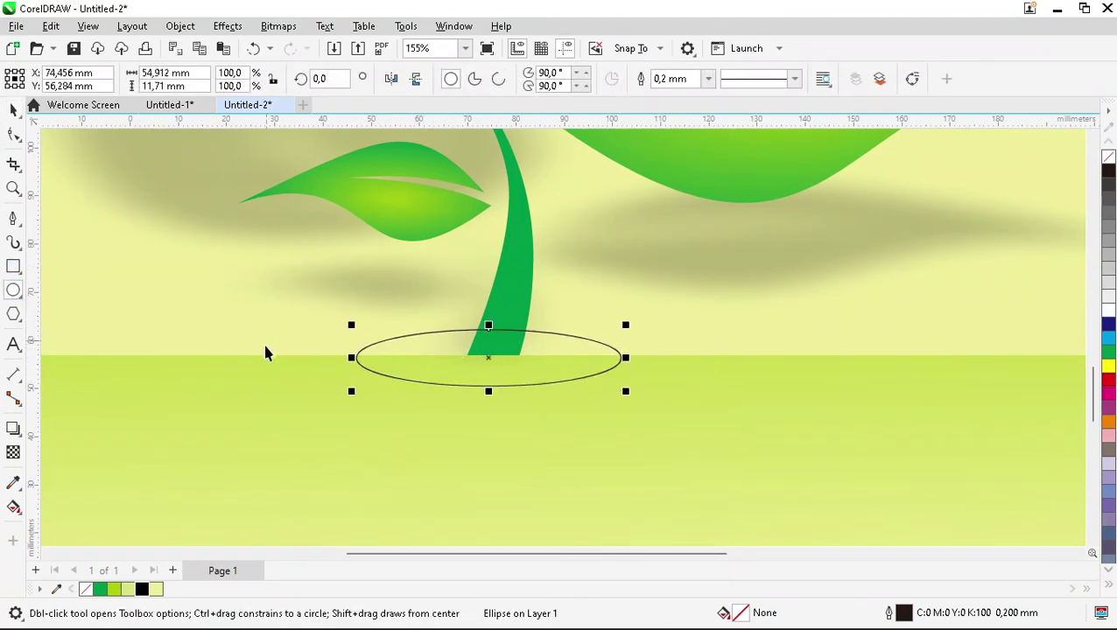
pyautogui.press('space')
pyautogui.click(143, 590)
# Step: Convert the black ellipse at the stem's foot to a 300 dpi bitmap
pyautogui.click(279, 25)
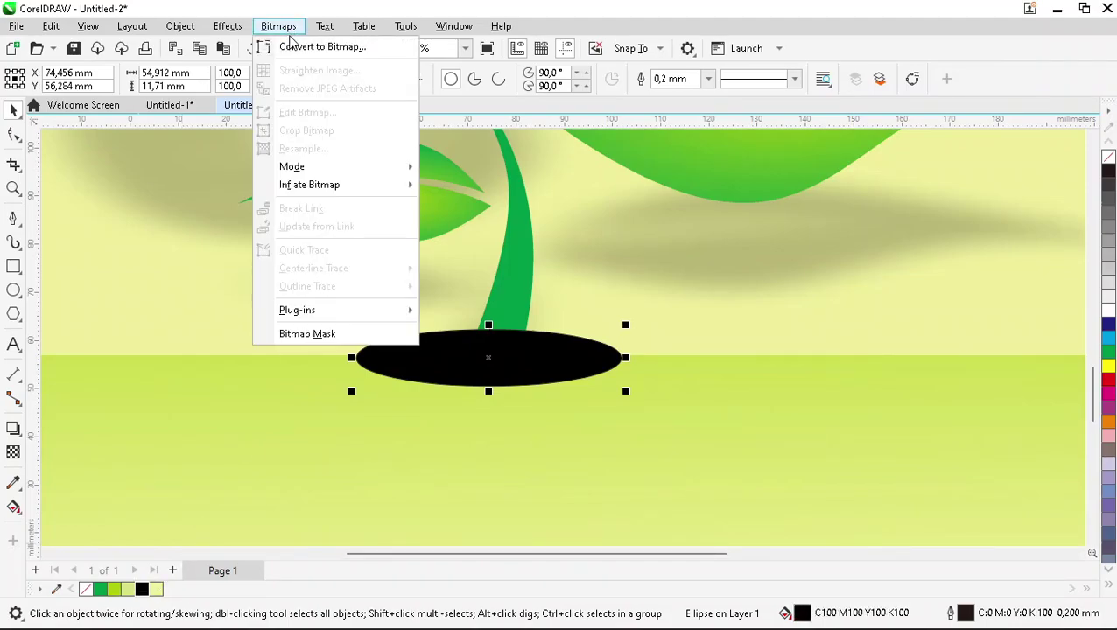
pyautogui.click(320, 45)
pyautogui.click(576, 410)
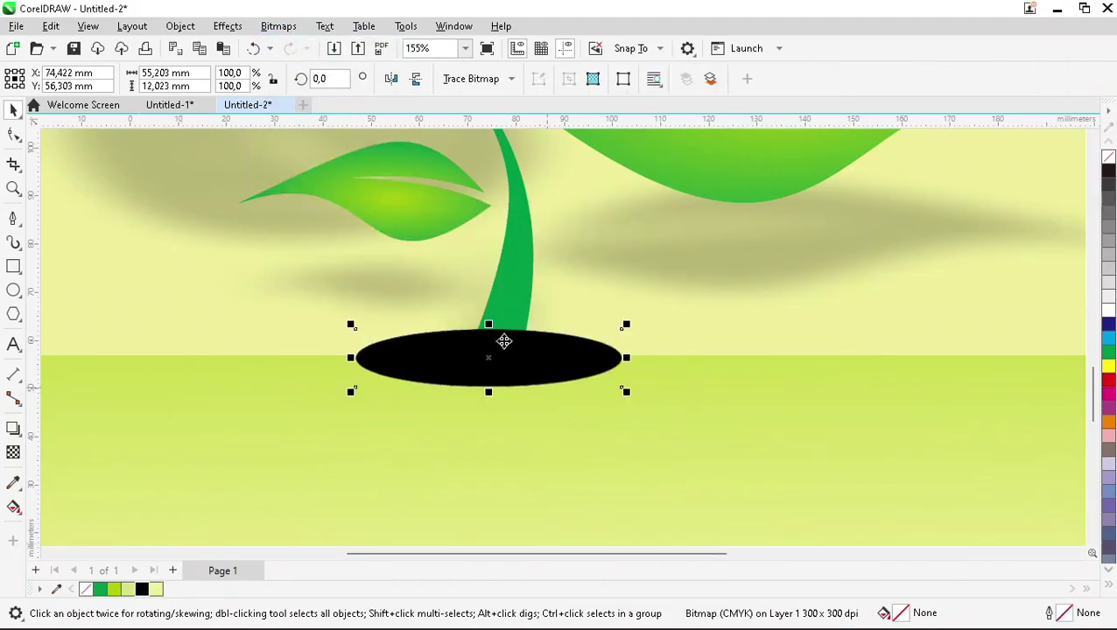
# Step: Apply a 63-pixel Gaussian Blur to the black ellipse bitmap and flatten it to about 23 mm high
pyautogui.click(230, 27)
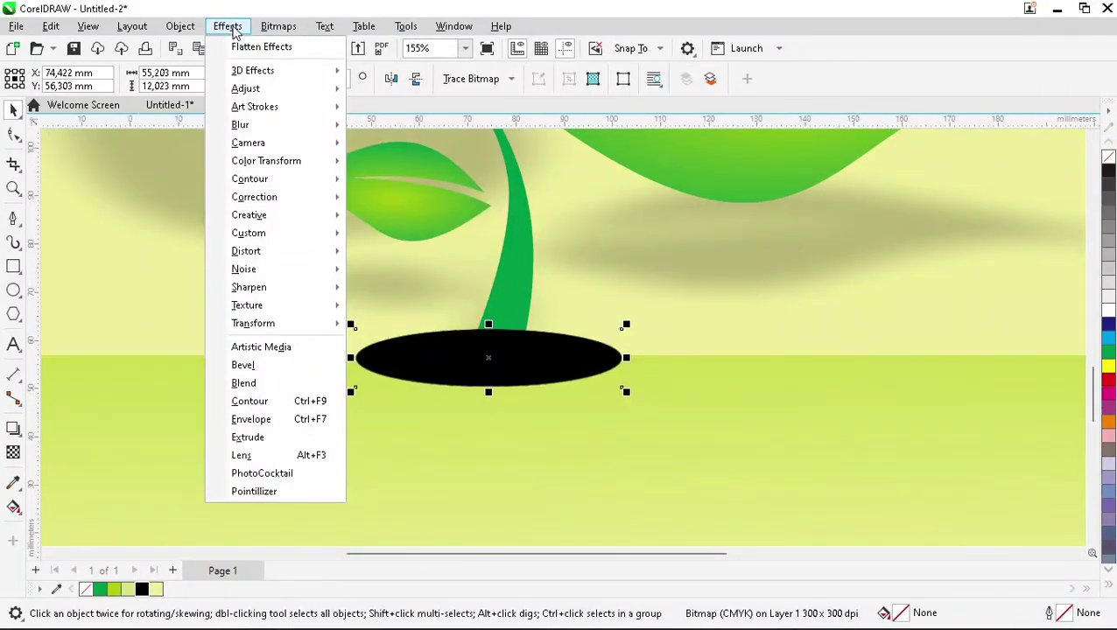
pyautogui.moveTo(274, 124)
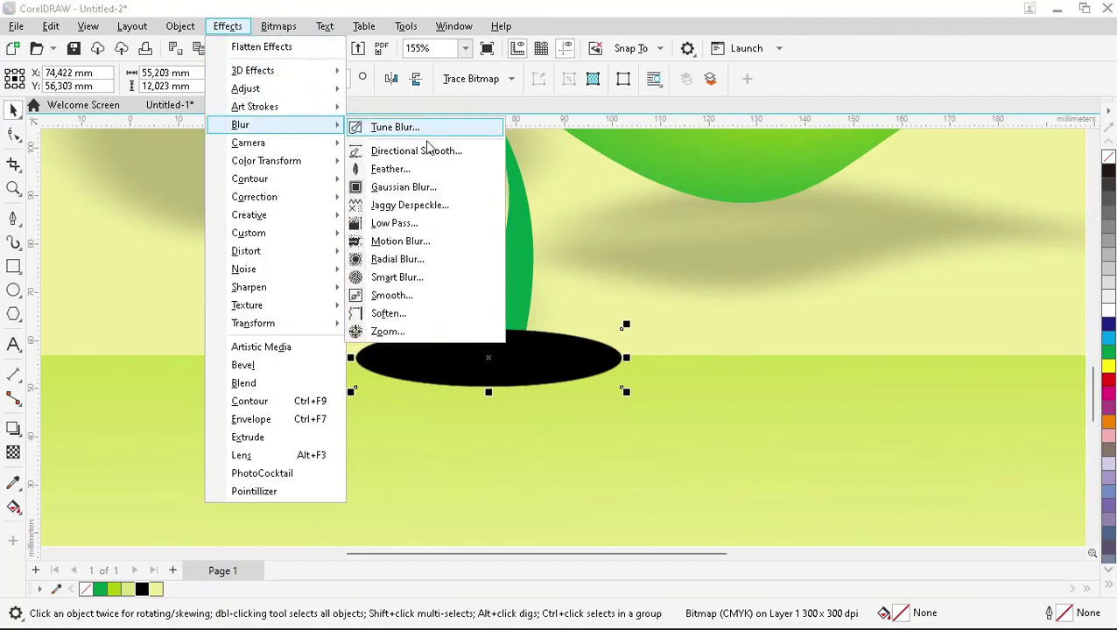
pyautogui.click(421, 187)
pyautogui.moveTo(564, 262); pyautogui.dragTo(691, 109)
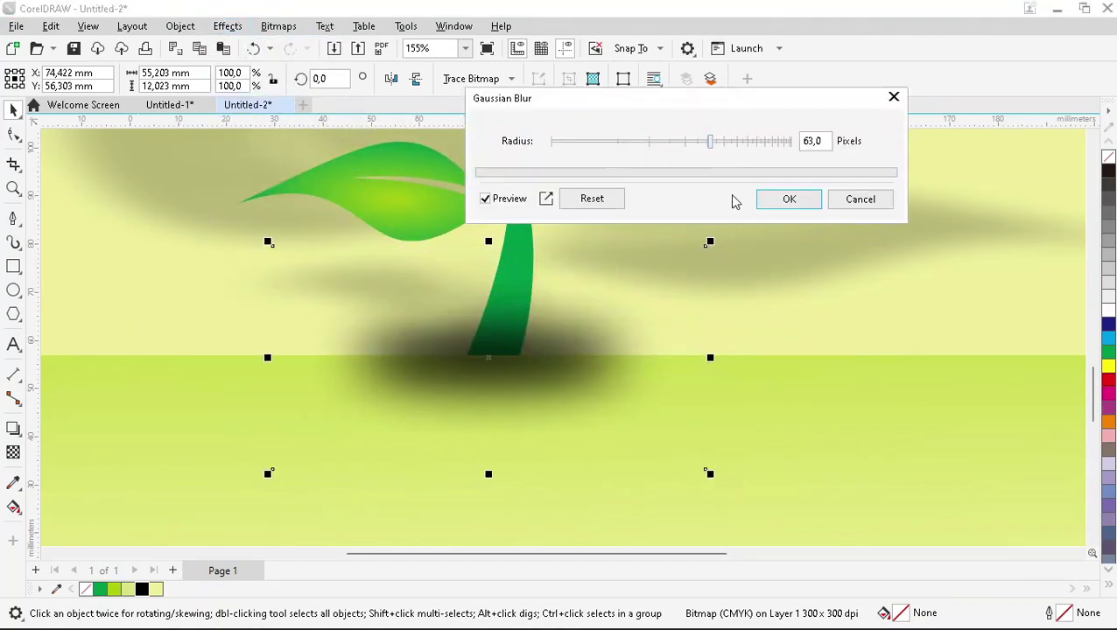
pyautogui.click(789, 200)
pyautogui.moveTo(488, 241); pyautogui.dragTo(488, 298)
pyautogui.scroll(2, 449, 347)
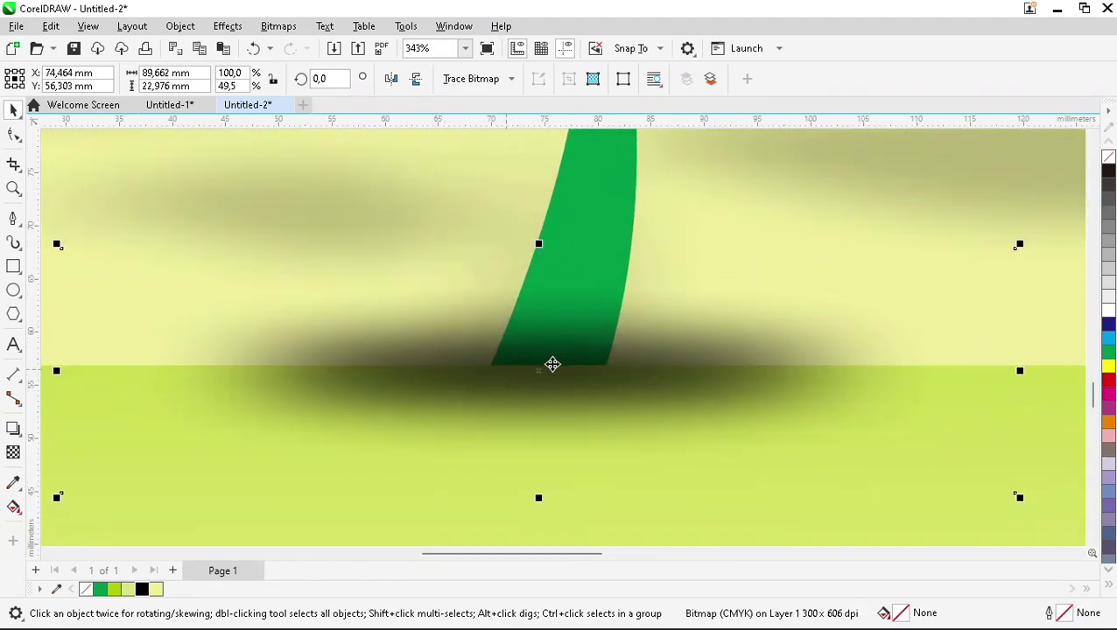
# Step: Bring the green sprout group to the front, above the blurred ellipse, and deselect it
pyautogui.hotkey('shift', 'F4')
pyautogui.click(504, 322)
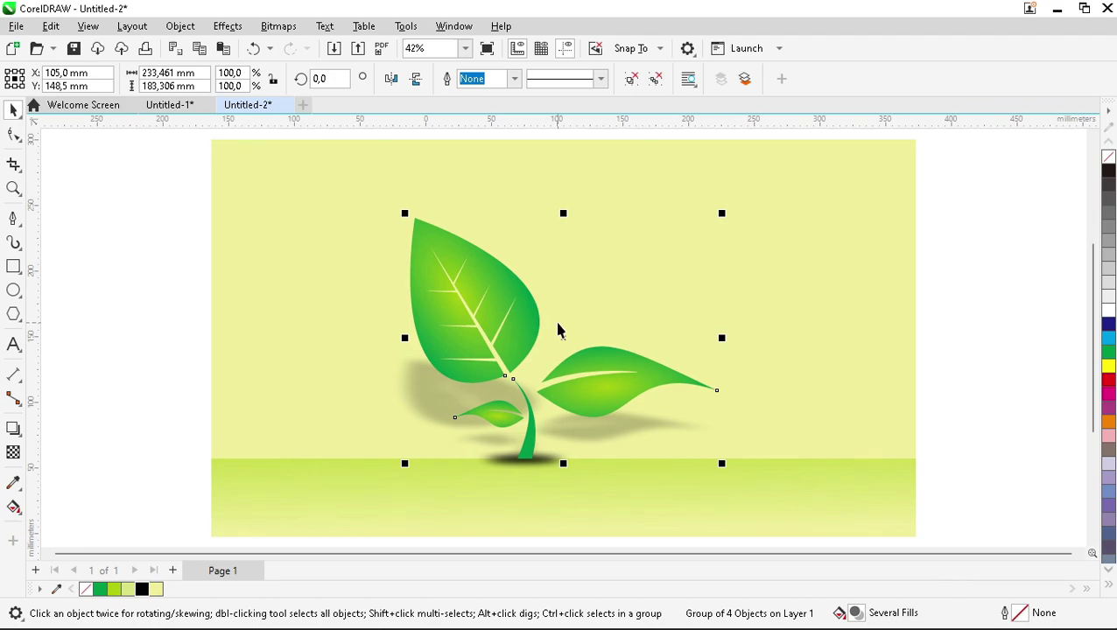
pyautogui.click(961, 306)
pyautogui.scroll(-1, 568, 283)
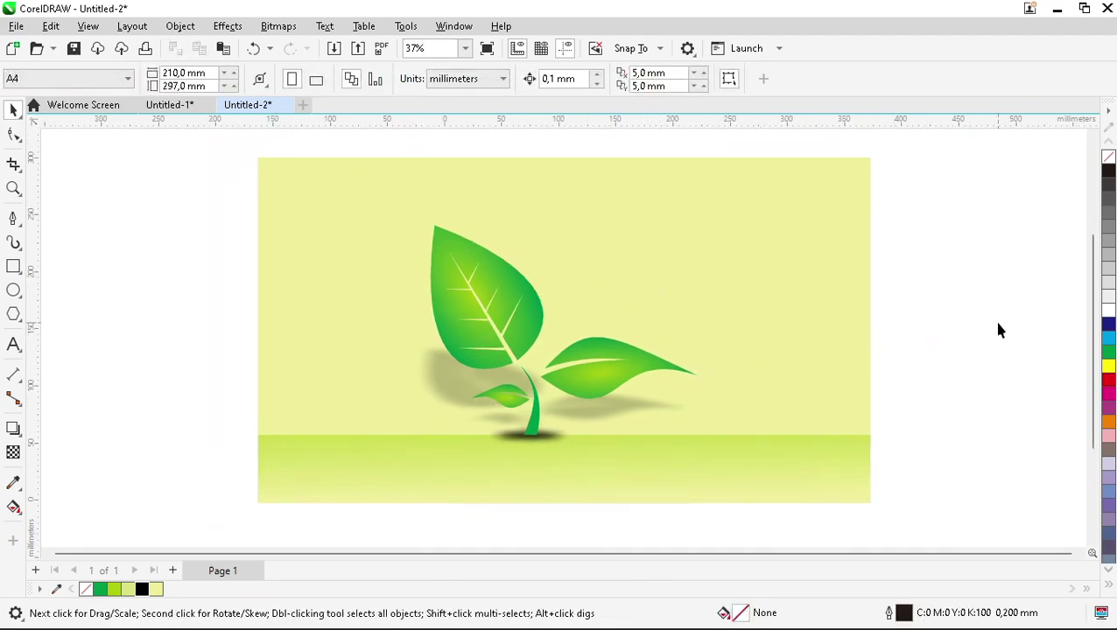
pyautogui.scroll(1, 997, 325)
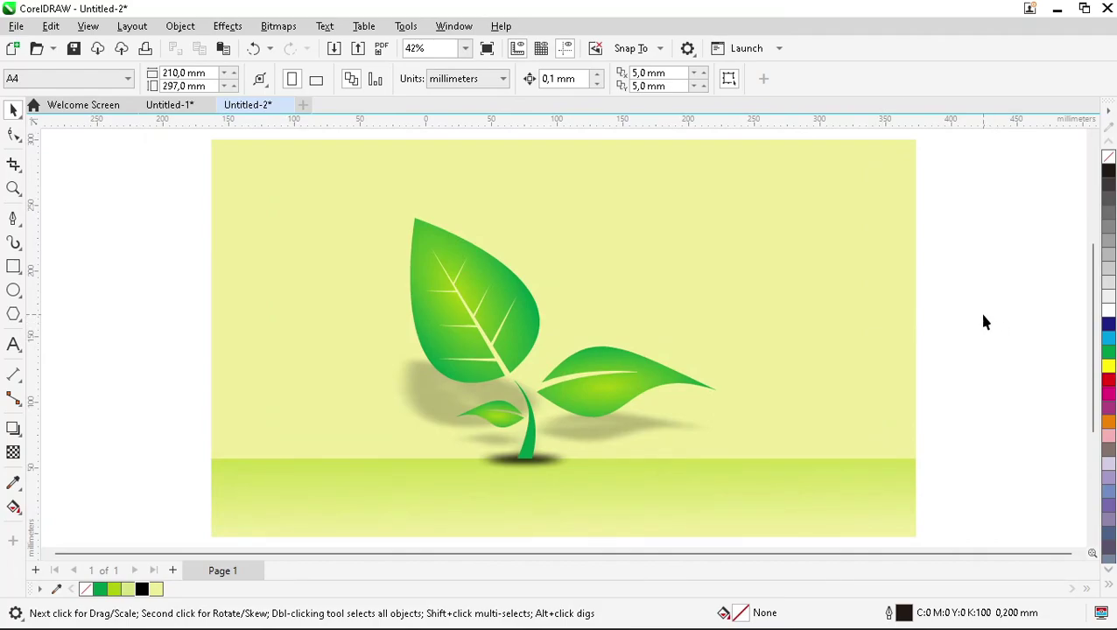
# Step: Add a drop shadow to the green sprout group using the Small Glow preset
pyautogui.click(452, 242)
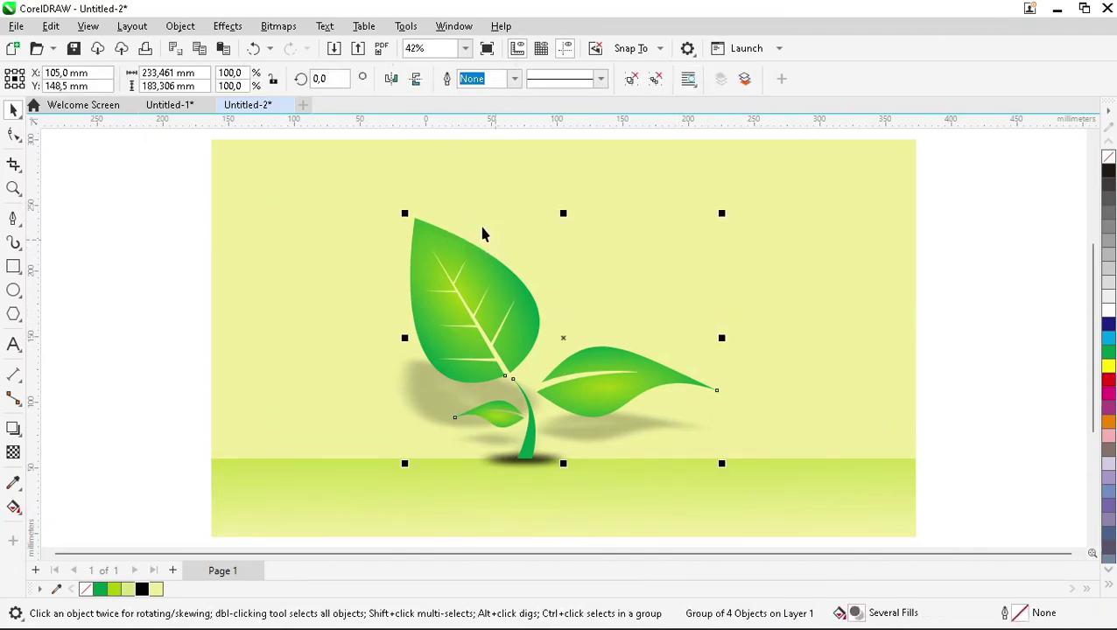
pyautogui.click(13, 428)
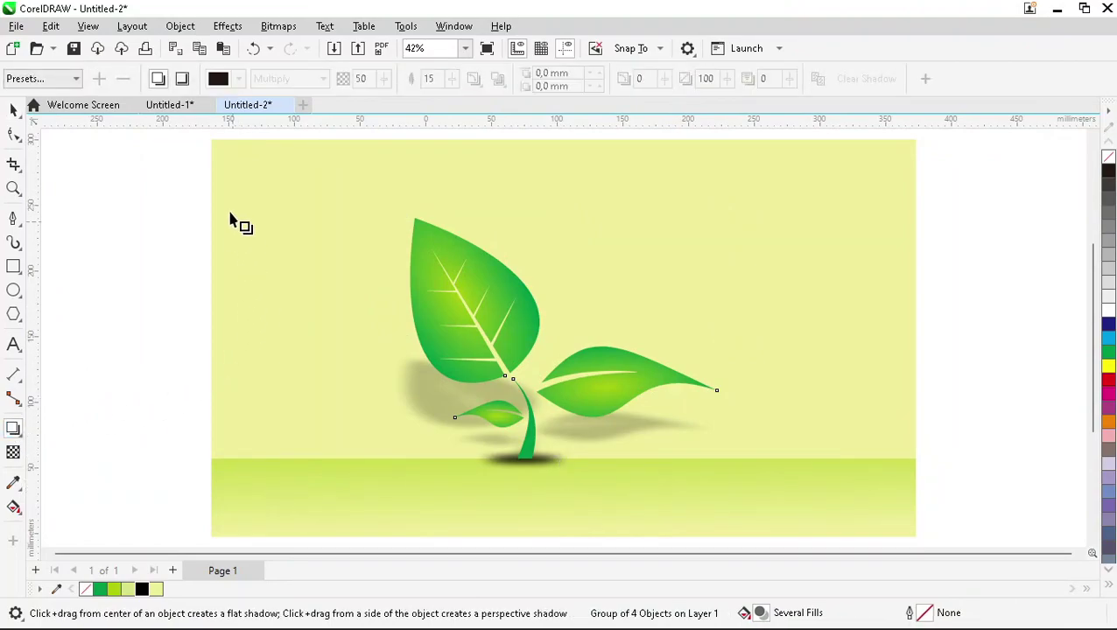
pyautogui.click(61, 78)
pyautogui.click(50, 219)
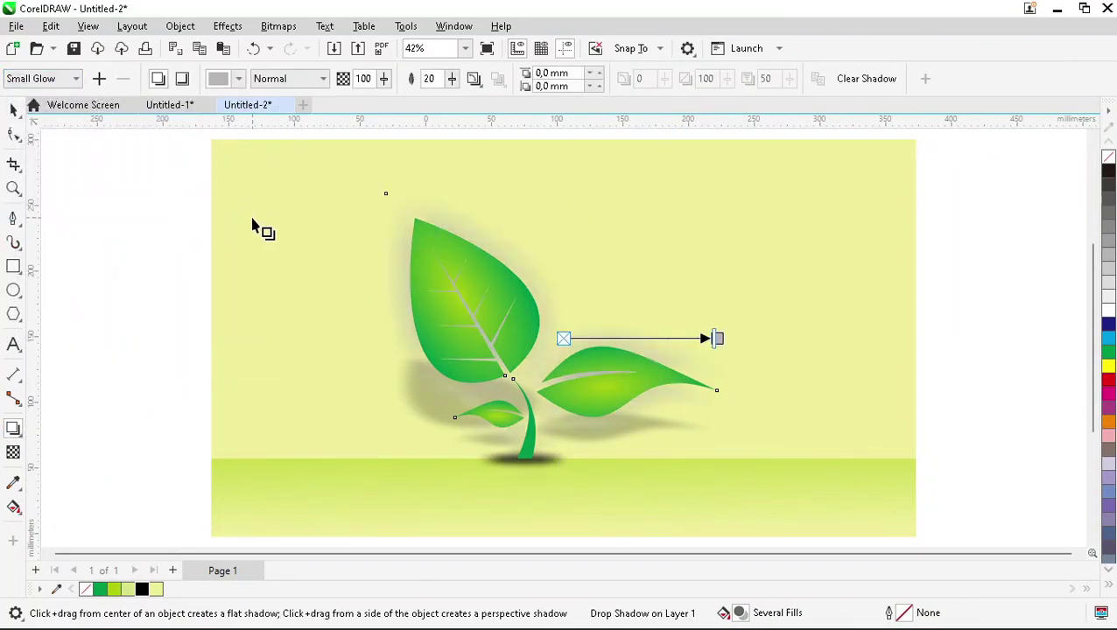
# Step: Set the sprout's glow colour to Green and its shadow opacity to 44, then deselect it
pyautogui.click(221, 79)
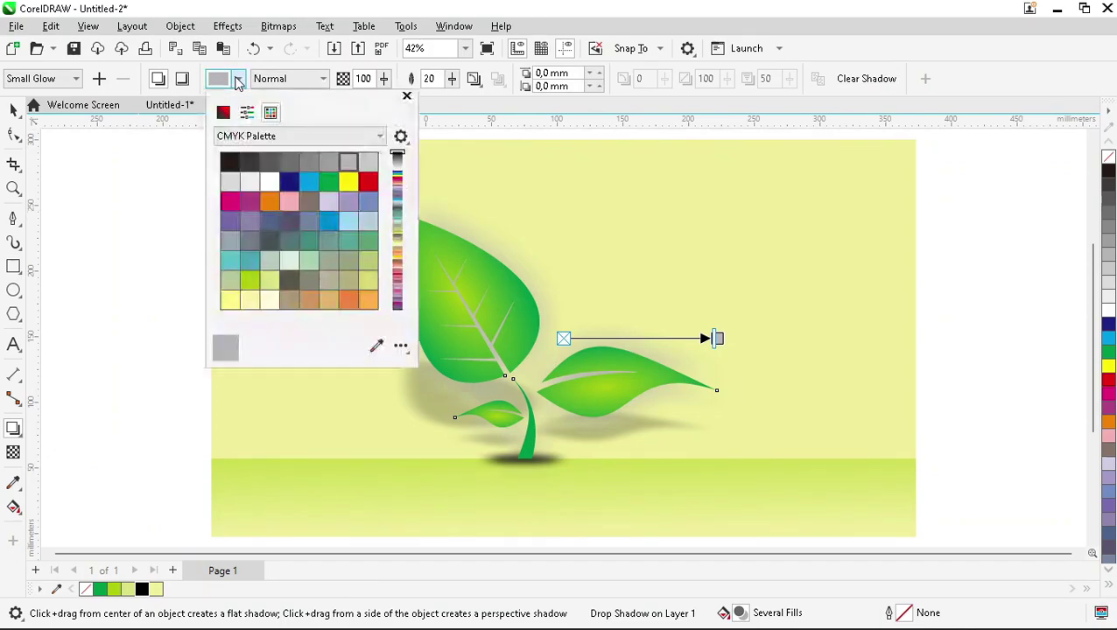
pyautogui.click(328, 181)
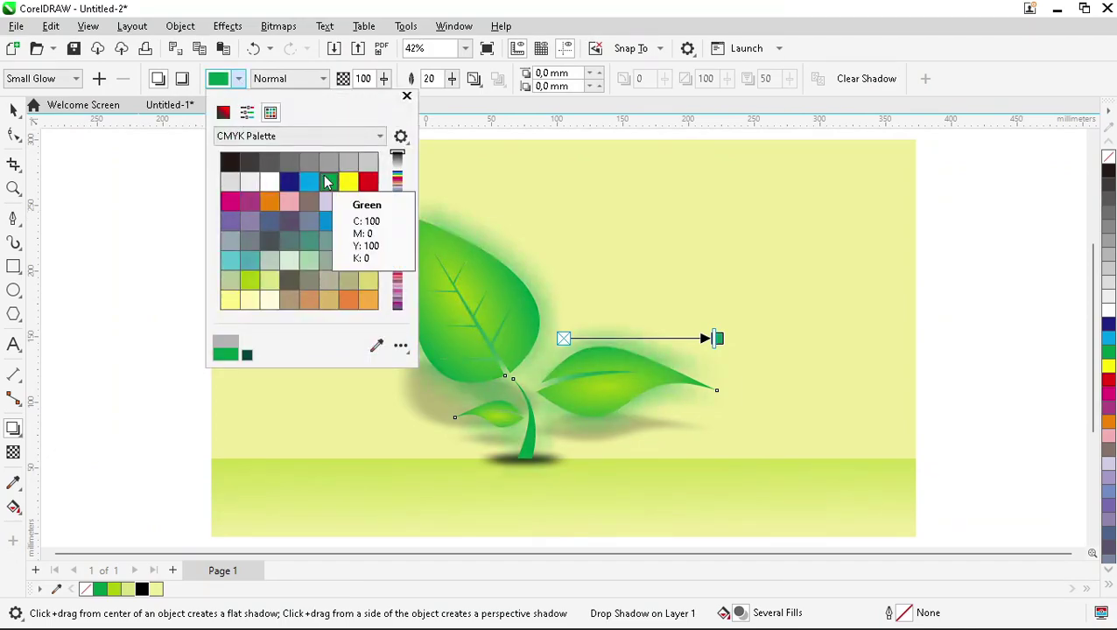
pyautogui.click(438, 79)
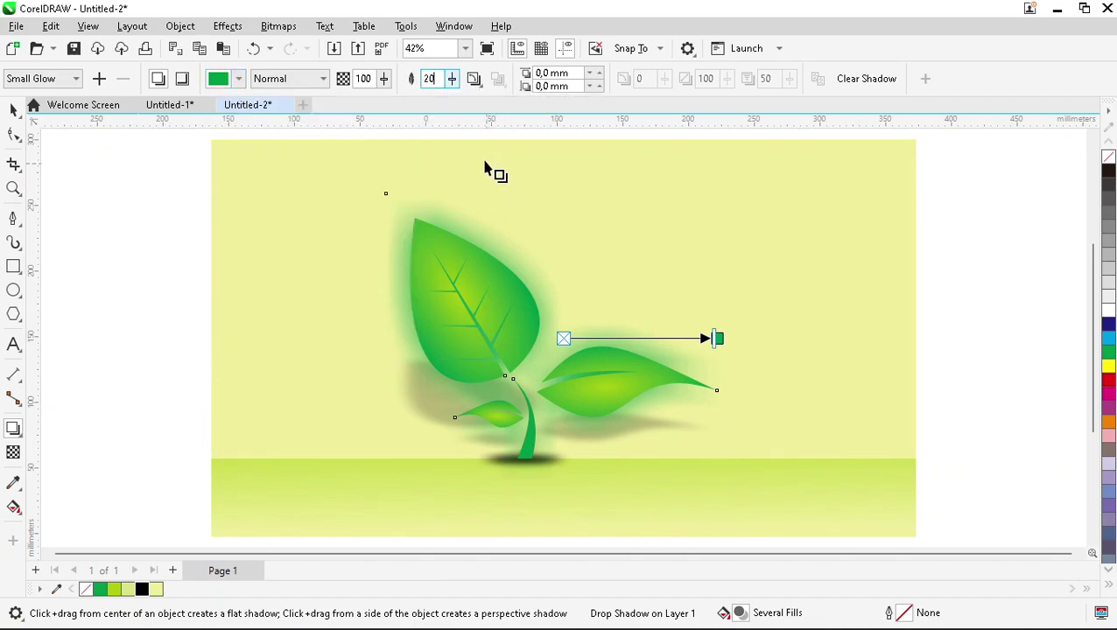
pyautogui.moveTo(716, 338); pyautogui.dragTo(630, 338)
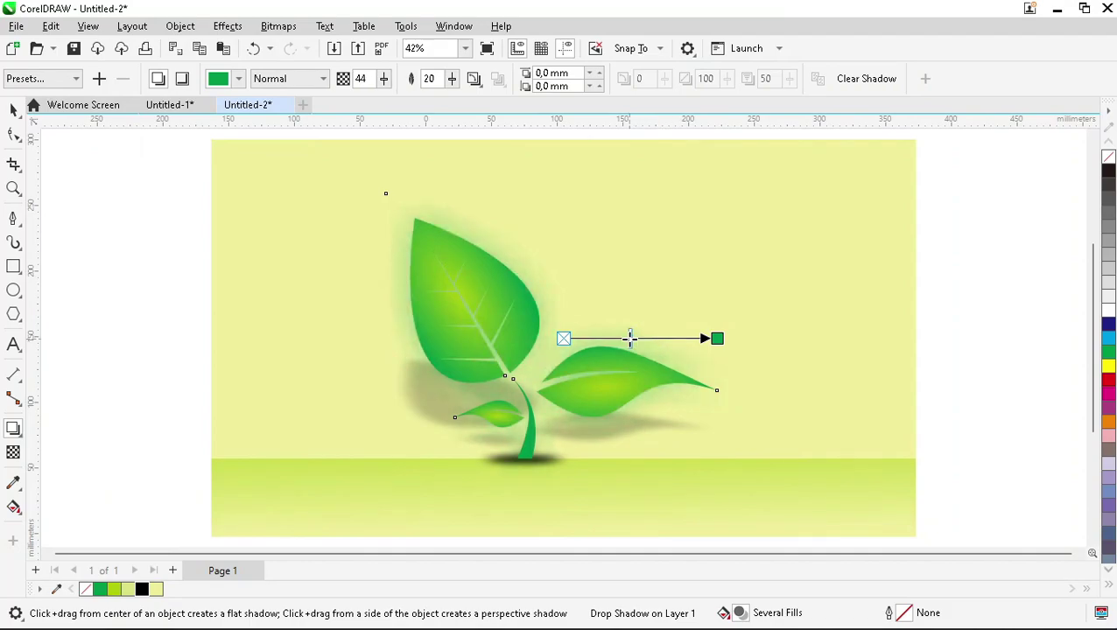
pyautogui.click(158, 277)
# Step: Examine the whole sprout up close, including its glow, leaf shadows and dark shadow at the stem's foot
pyautogui.press('space')
pyautogui.press('z')
pyautogui.moveTo(277, 182); pyautogui.dragTo(816, 507)
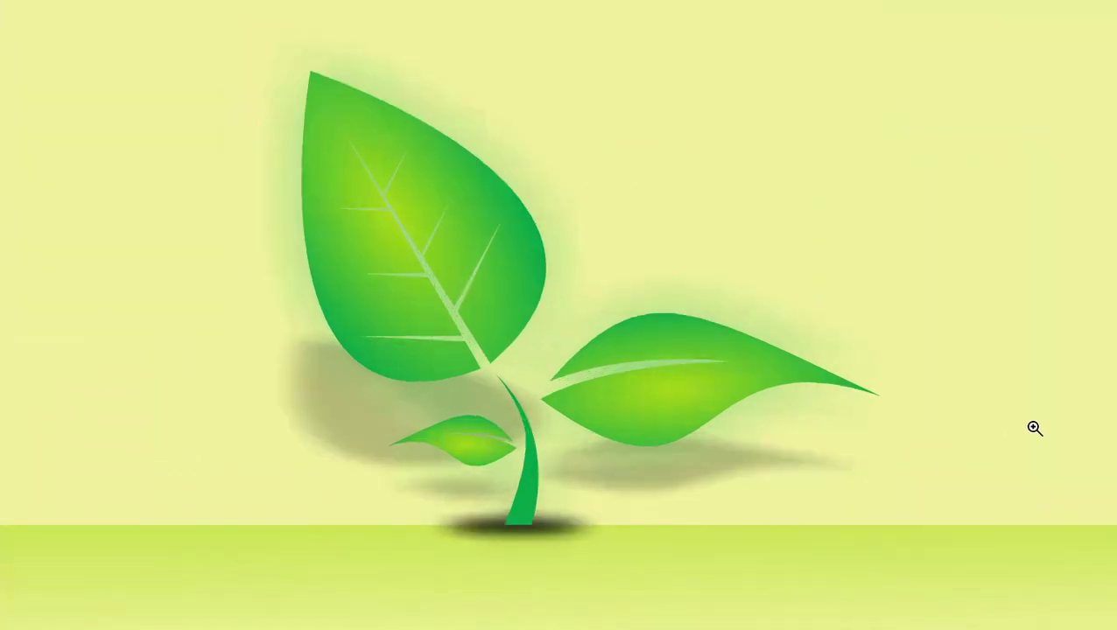